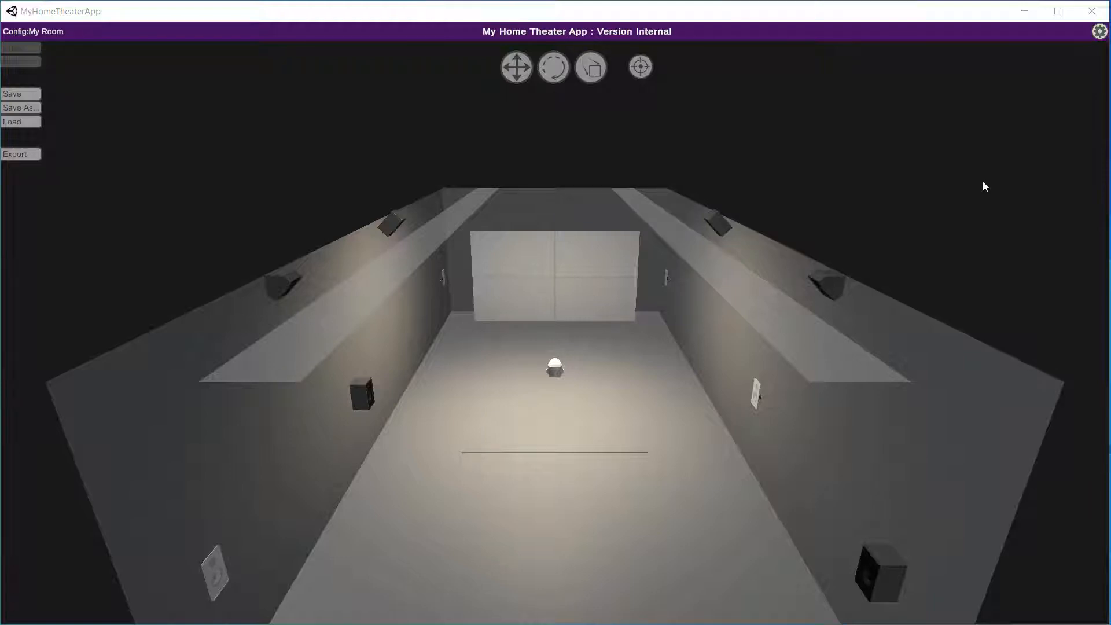
# Pan the room view slightly, orbit it to a higher angle and switch to the zoom view mode.
pyautogui.click(607, 318)
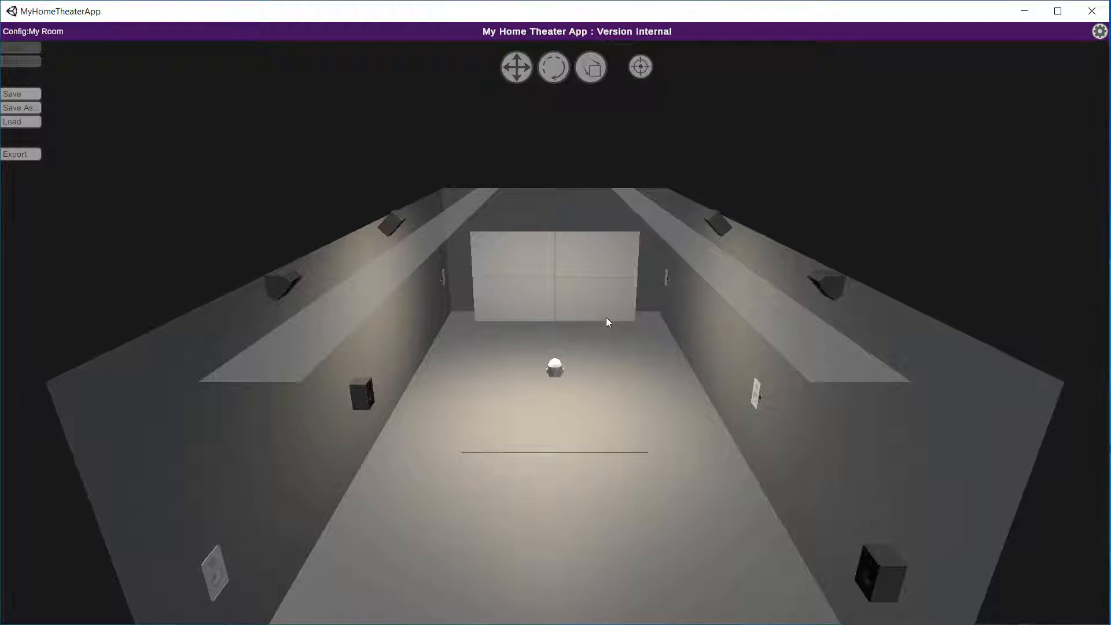
pyautogui.click(519, 71)
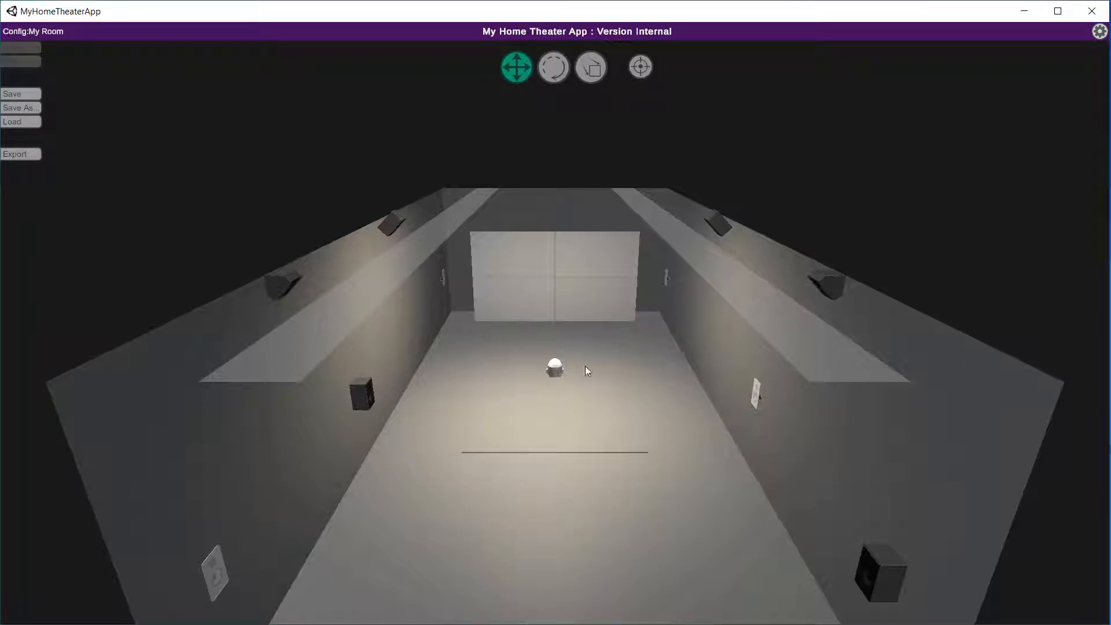
pyautogui.moveTo(631, 375)
pyautogui.mouseDown(button='middle')
pyautogui.moveTo(595, 370)
pyautogui.moveTo(605, 383)
pyautogui.moveTo(633, 371)
pyautogui.mouseUp(button='middle')
pyautogui.click(554, 70)
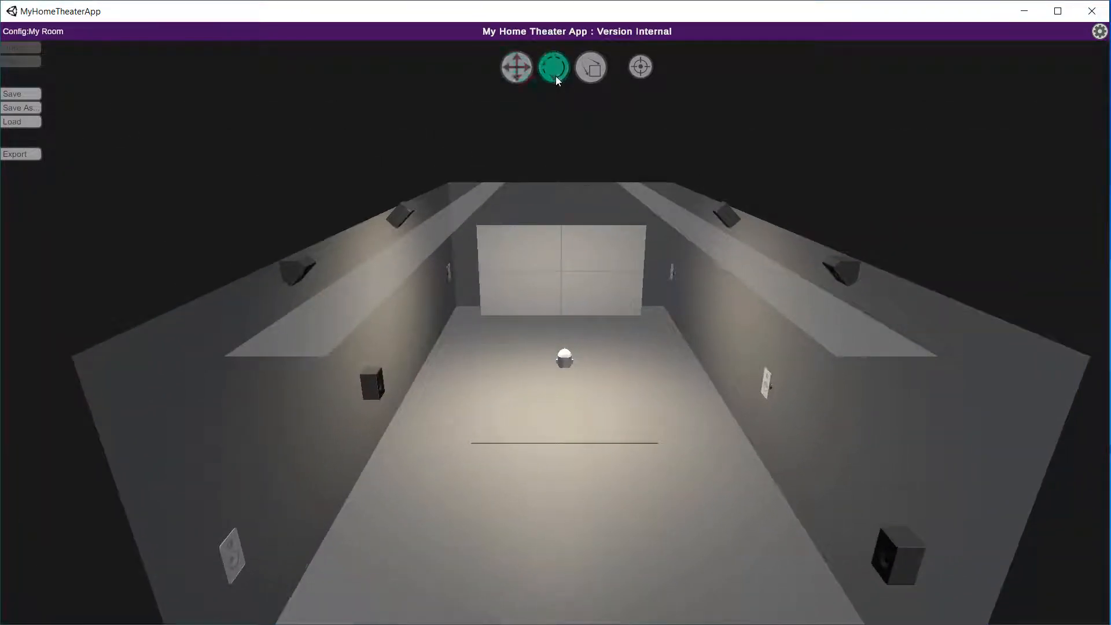
pyautogui.moveTo(628, 391); pyautogui.dragTo(600, 330)
pyautogui.click(591, 68)
# Select the projection screen, the rear right height speaker, the listener and the front right height speaker in turn.
pyautogui.click(603, 262)
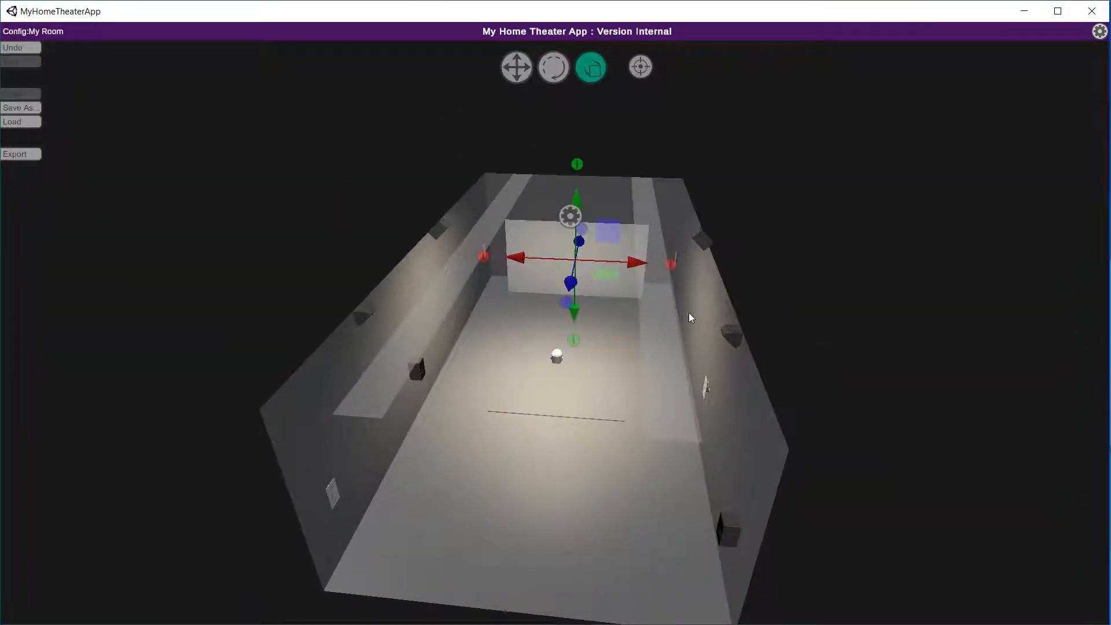
pyautogui.click(730, 327)
pyautogui.click(557, 351)
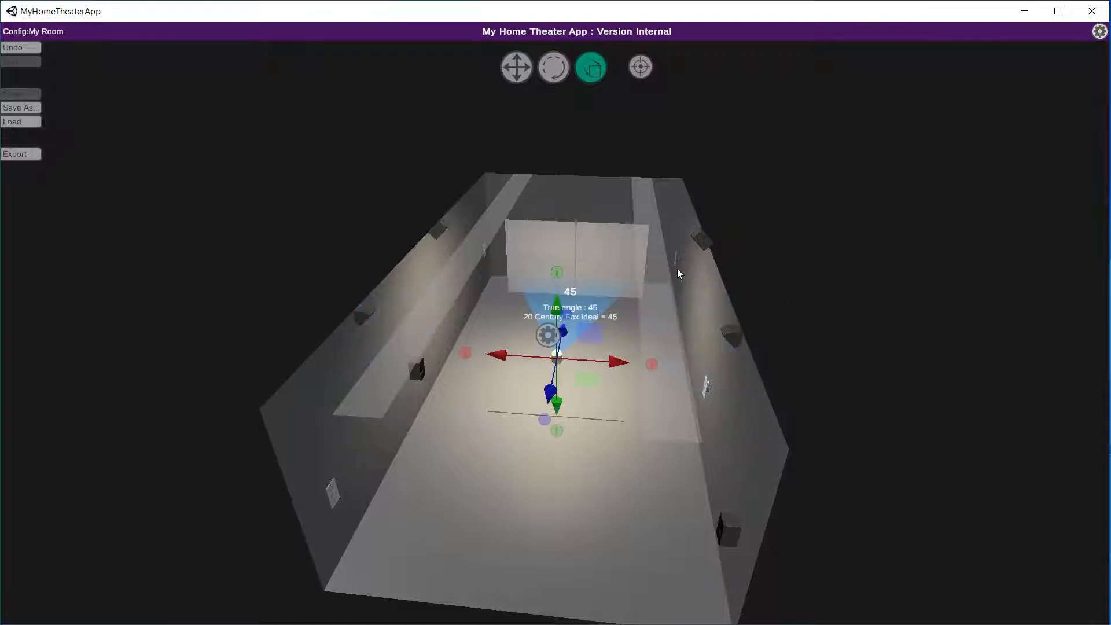
pyautogui.click(701, 237)
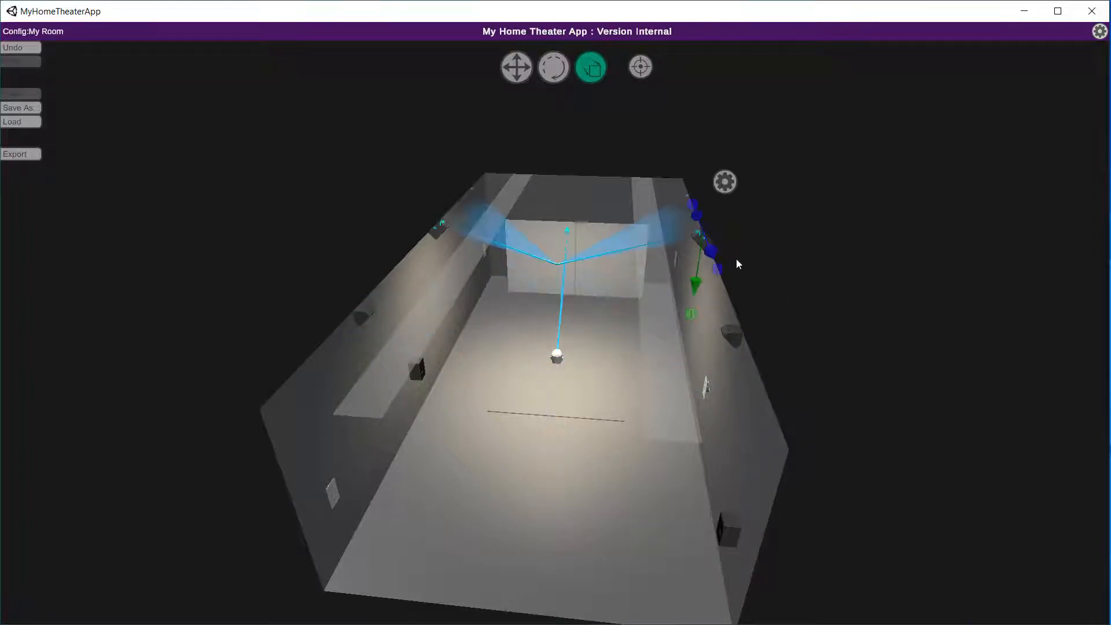
# Center the camera on the selected front right height speaker and inspect it by zooming and orbiting.
pyautogui.click(640, 67)
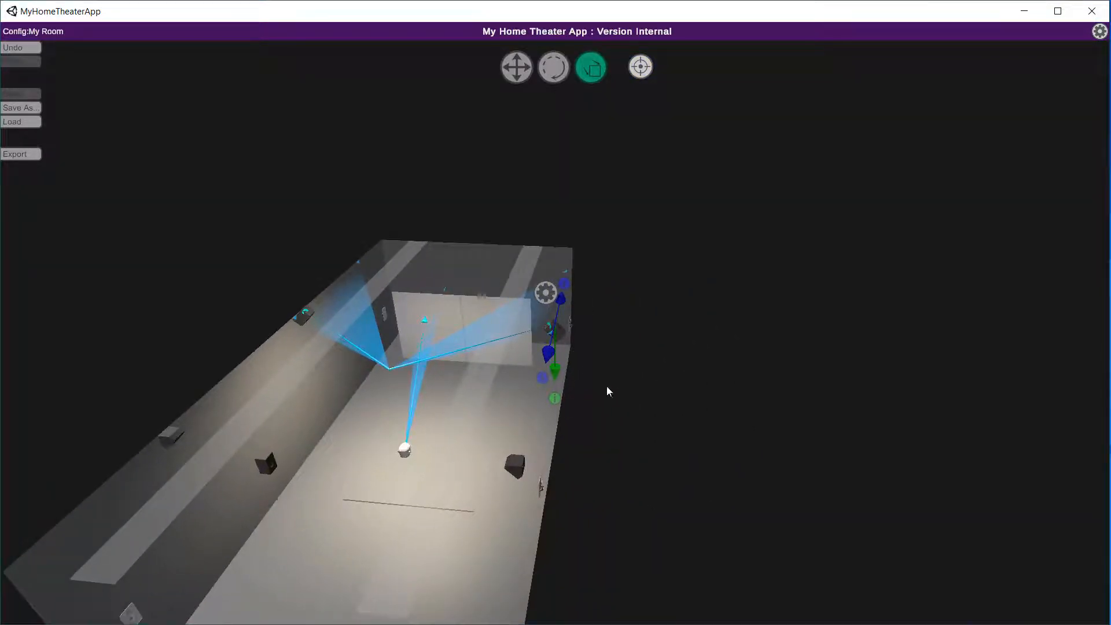
pyautogui.scroll(5, 632, 404)
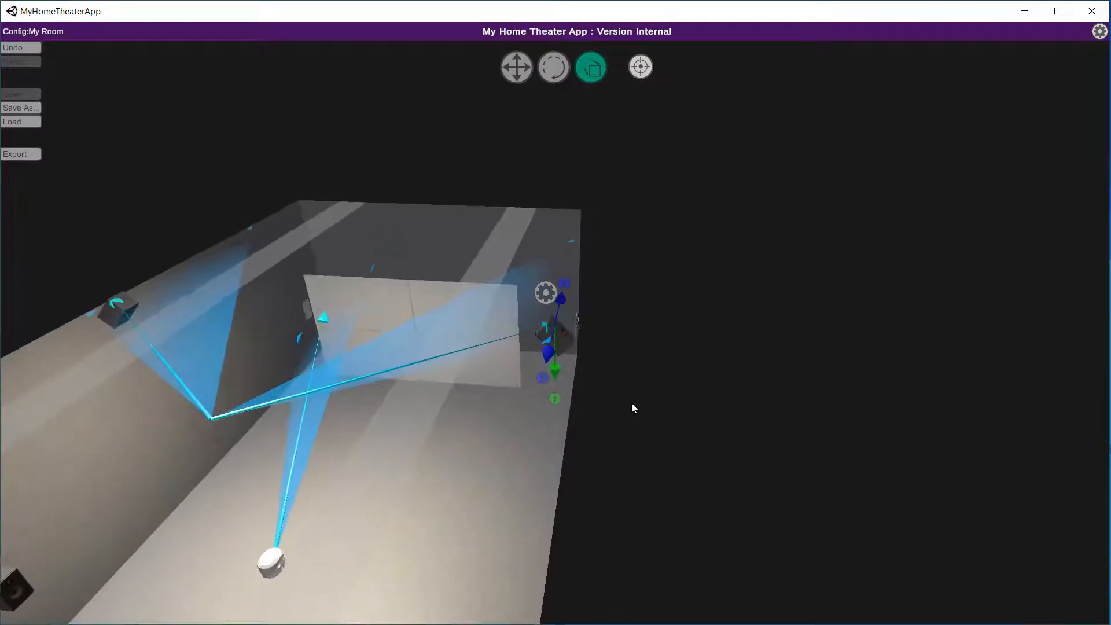
pyautogui.scroll(-3, 632, 403)
pyautogui.scroll(2, 632, 407)
pyautogui.press('e')
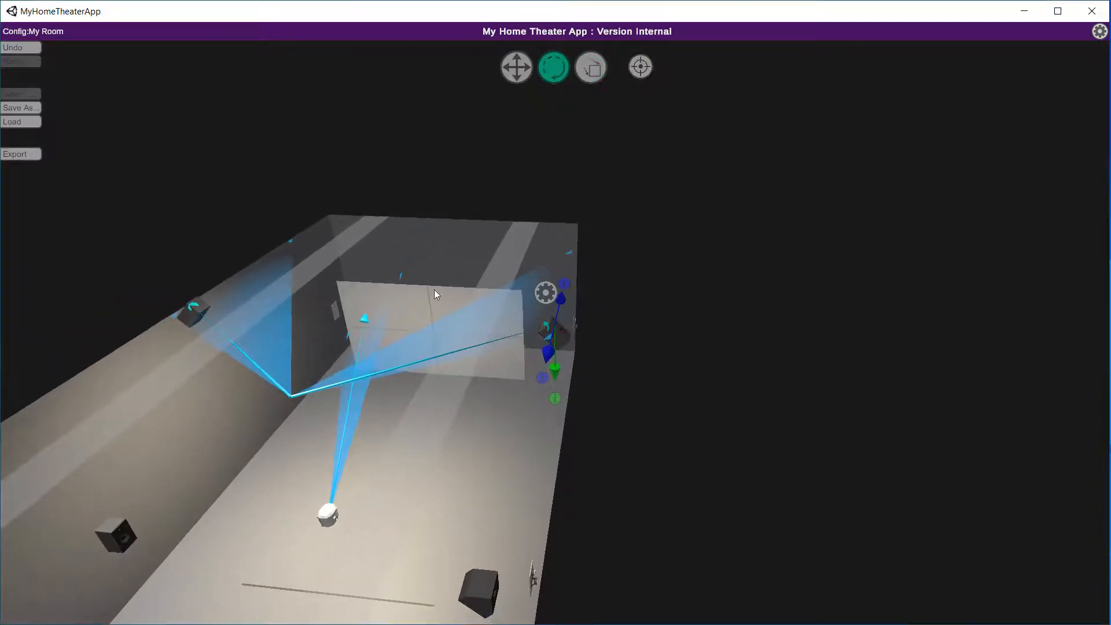
pyautogui.moveTo(485, 330); pyautogui.dragTo(645, 290, button='middle')
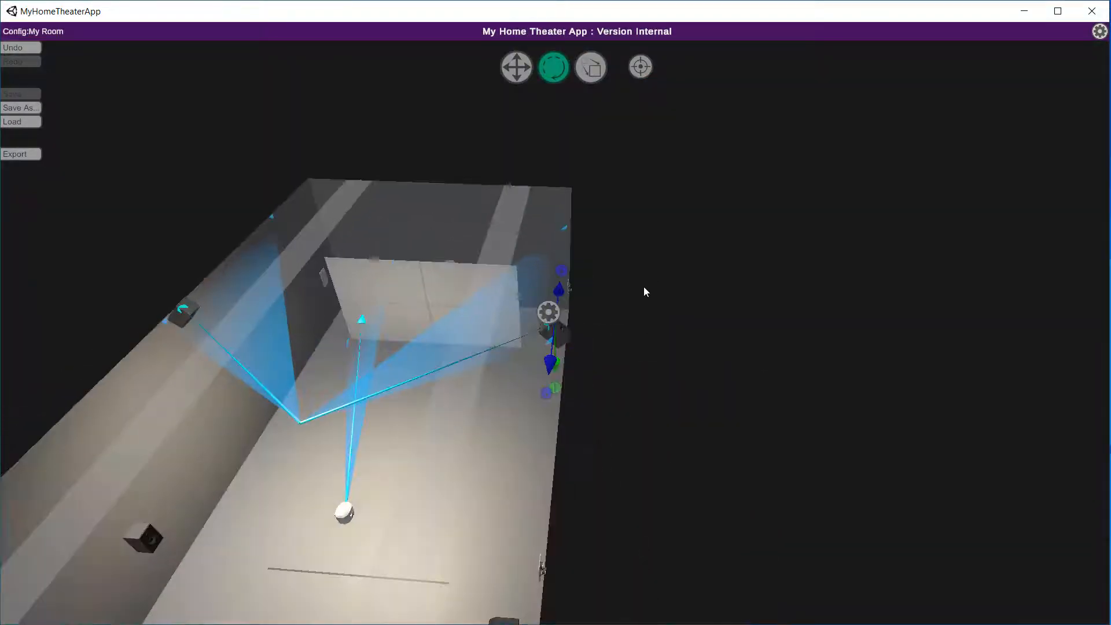
# Clear the speaker selection and focus the camera back on the whole room, zooming in.
pyautogui.click(730, 307)
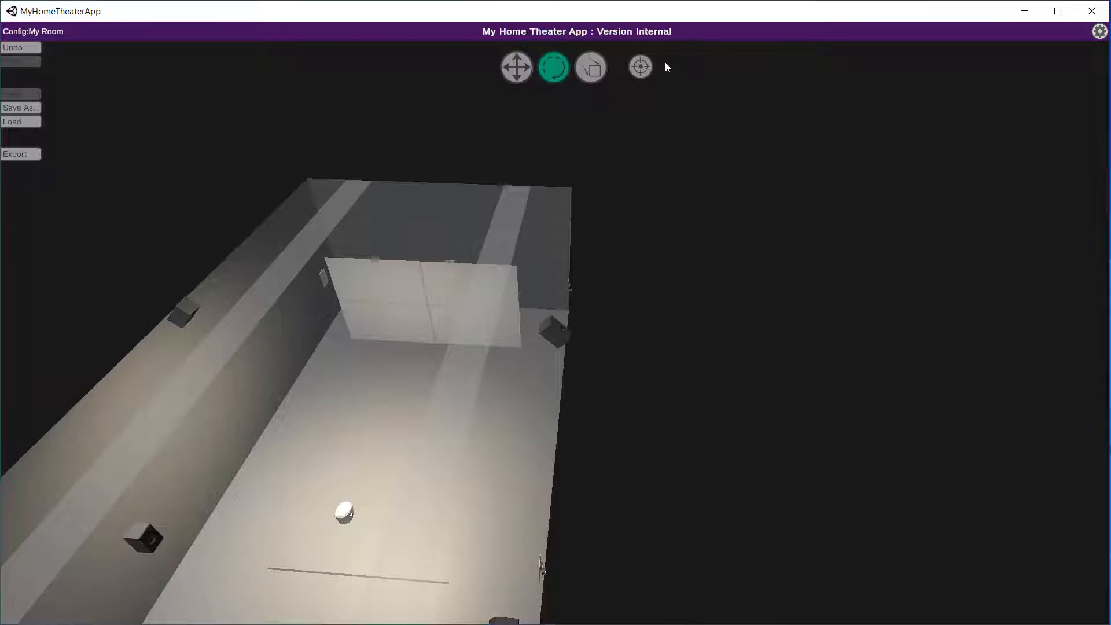
pyautogui.click(641, 67)
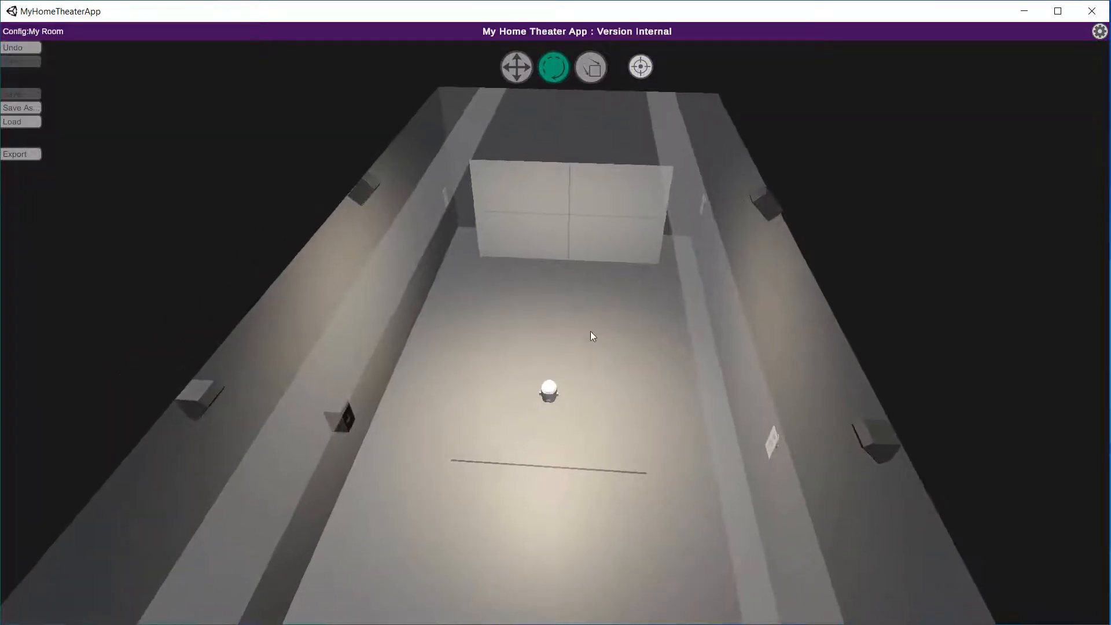
pyautogui.scroll(2, 592, 312)
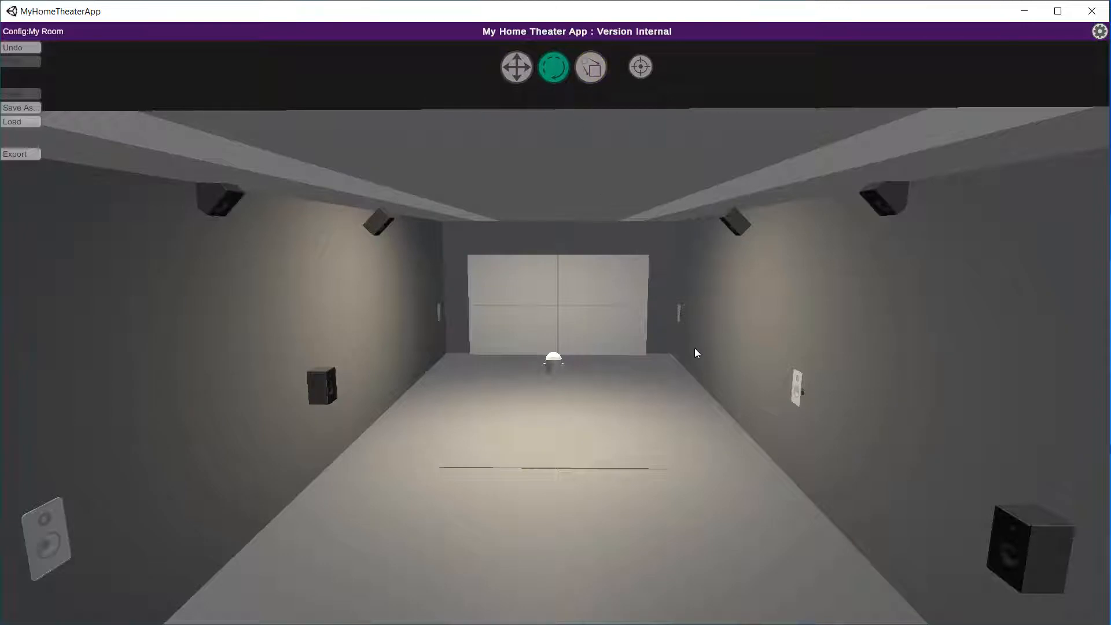
# Cycle through the pan, orbit and zoom view modes, moving the room view and zooming it out and in.
pyautogui.press('w')
pyautogui.moveTo(618, 350)
pyautogui.mouseDown(button='middle')
pyautogui.moveTo(609, 367)
pyautogui.moveTo(635, 360)
pyautogui.moveTo(625, 356)
pyautogui.mouseUp(button='middle')
pyautogui.press('e')
pyautogui.press('r')
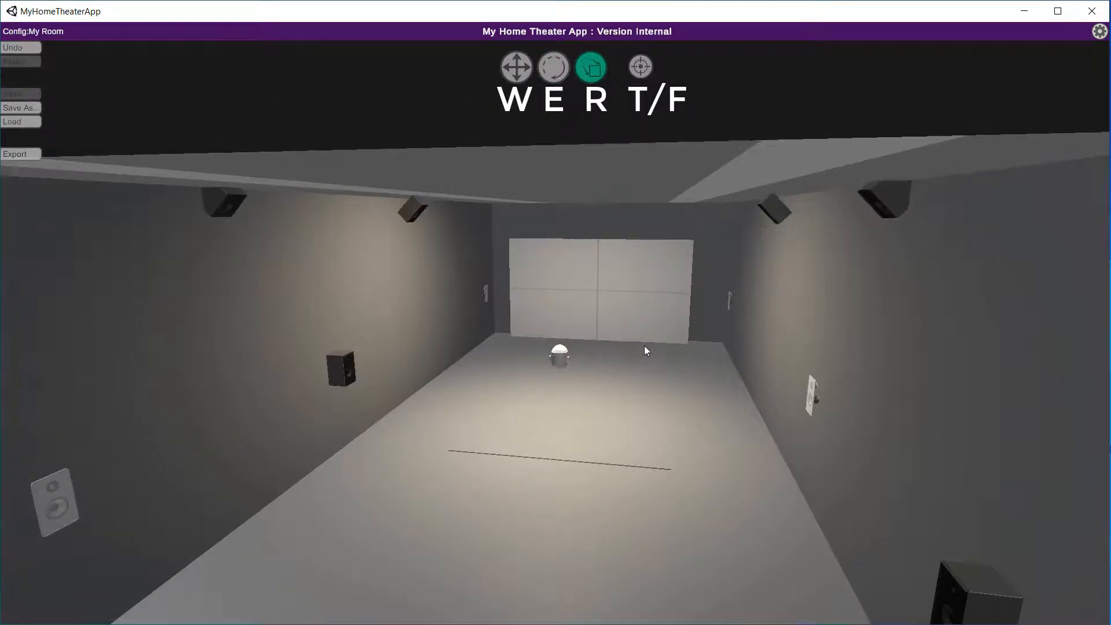
pyautogui.scroll(-5, 642, 348)
pyautogui.scroll(4, 634, 351)
pyautogui.scroll(1, 647, 353)
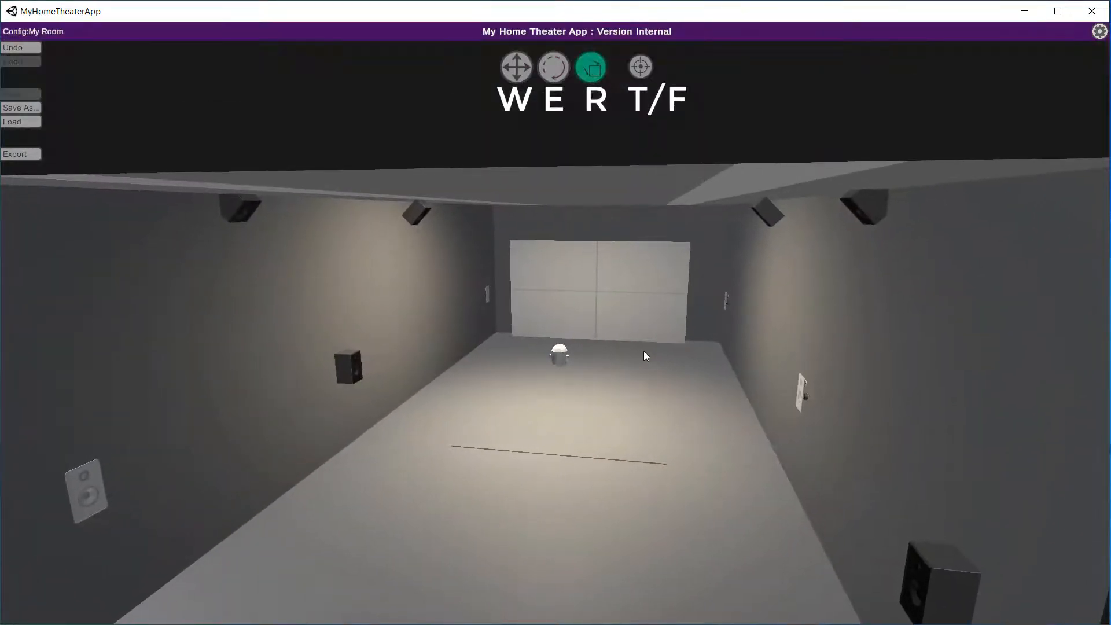
# Select the projection screen for a closer view, then select the listener and focus the camera on it.
pyautogui.click(636, 310)
pyautogui.moveTo(635, 307); pyautogui.dragTo(642, 353, button='middle')
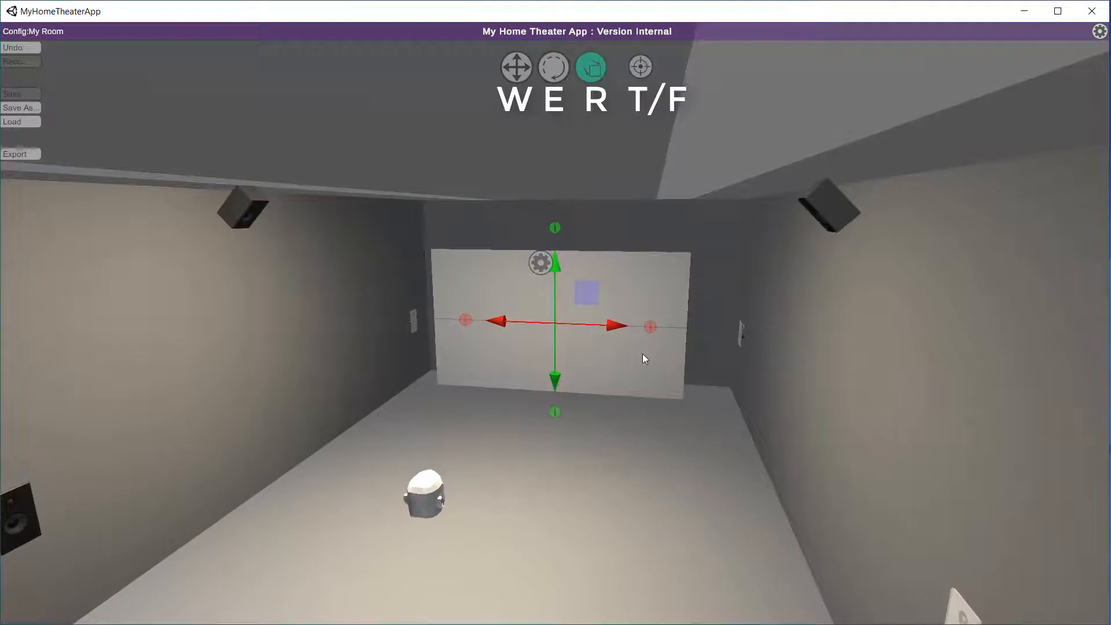
pyautogui.click(430, 498)
pyautogui.press('f')
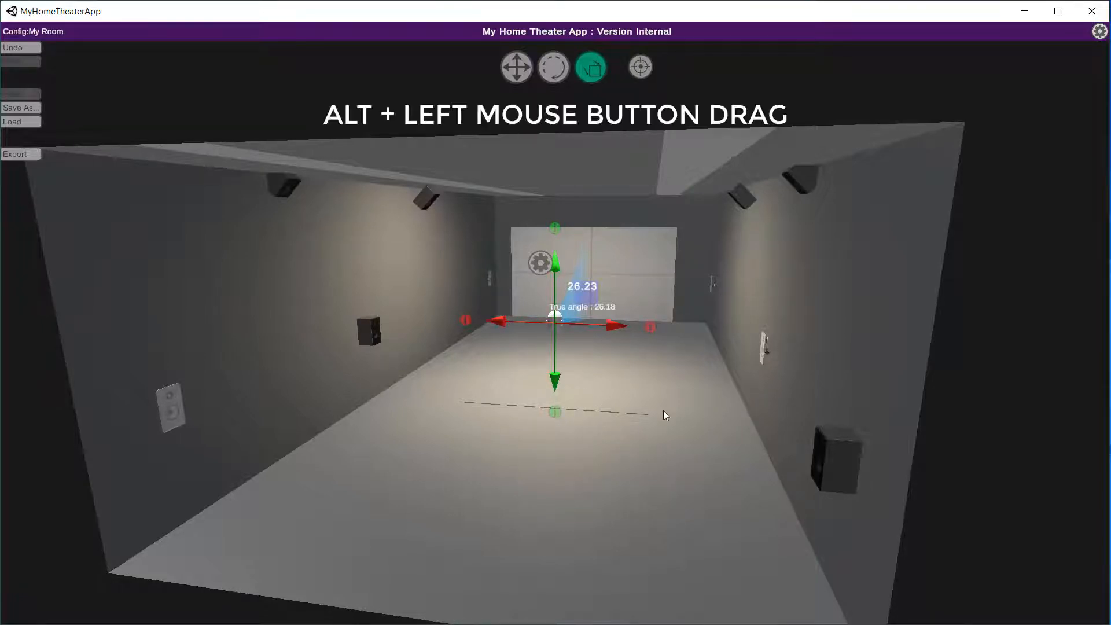
# Orbit, pan and zoom the camera around the listener, then deselect it and orbit up to overlook the room.
pyautogui.press('e')
pyautogui.moveTo(663, 411)
pyautogui.keyDown('alt'); pyautogui.mouseDown()
pyautogui.moveTo(655, 425)
pyautogui.moveTo(605, 425)
pyautogui.moveTo(659, 391)
pyautogui.moveTo(683, 414)
pyautogui.mouseUp(); pyautogui.keyUp('alt')
pyautogui.press('r')
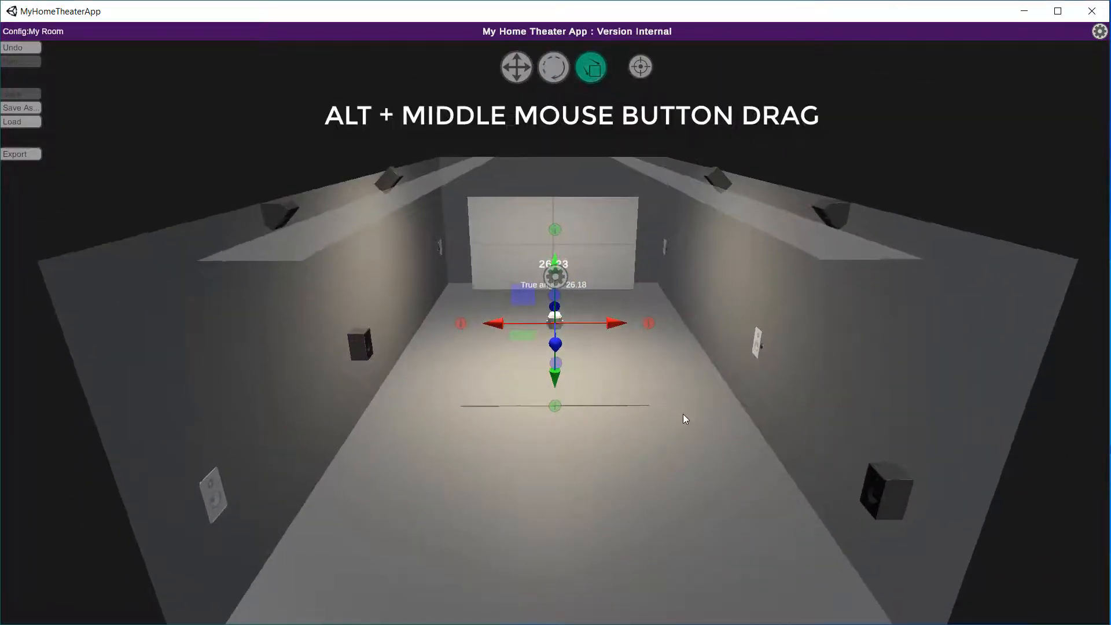
pyautogui.press('w')
pyautogui.moveTo(683, 415)
pyautogui.keyDown('alt'); pyautogui.mouseDown(button='middle')
pyautogui.moveTo(646, 398)
pyautogui.moveTo(689, 404)
pyautogui.mouseUp(button='middle'); pyautogui.keyUp('alt')
pyautogui.press('r')
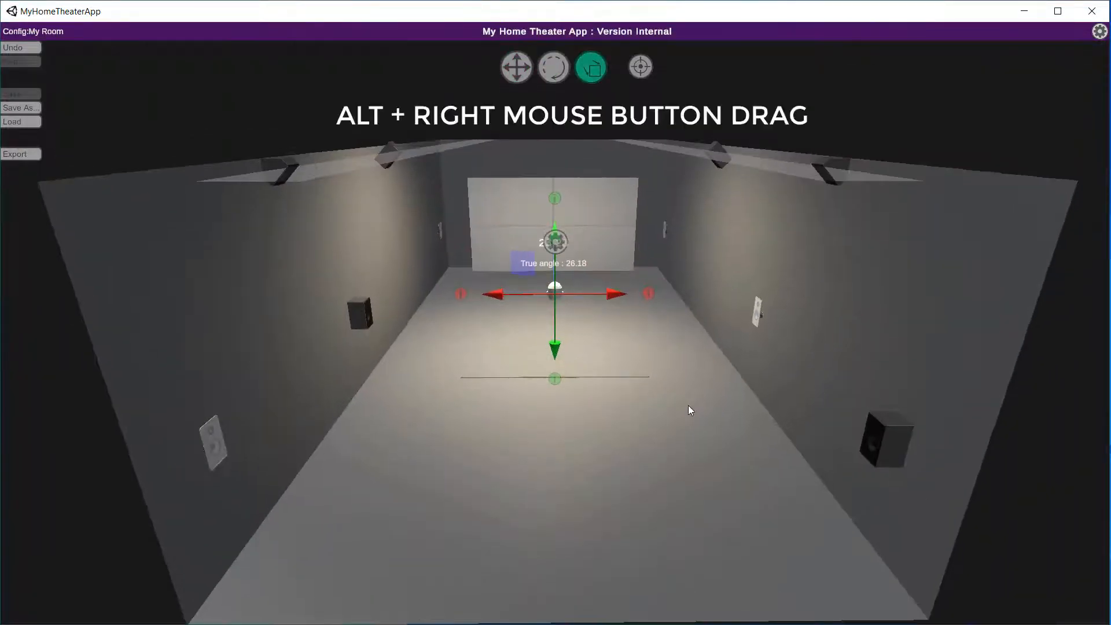
pyautogui.moveTo(684, 393)
pyautogui.keyDown('alt'); pyautogui.mouseDown(button='right')
pyautogui.moveTo(664, 402)
pyautogui.moveTo(702, 391)
pyautogui.mouseUp(button='right'); pyautogui.keyUp('alt')
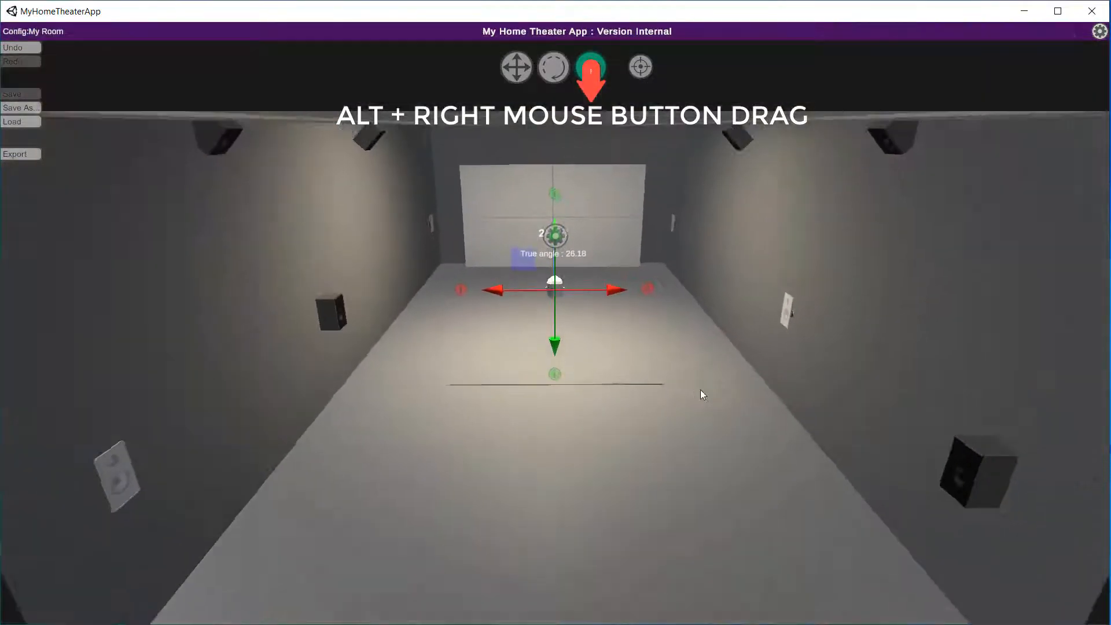
pyautogui.click(853, 324)
pyautogui.moveTo(852, 324)
pyautogui.keyDown('alt'); pyautogui.mouseDown()
pyautogui.moveTo(880, 321)
pyautogui.moveTo(862, 310)
pyautogui.mouseUp(); pyautogui.keyUp('alt')
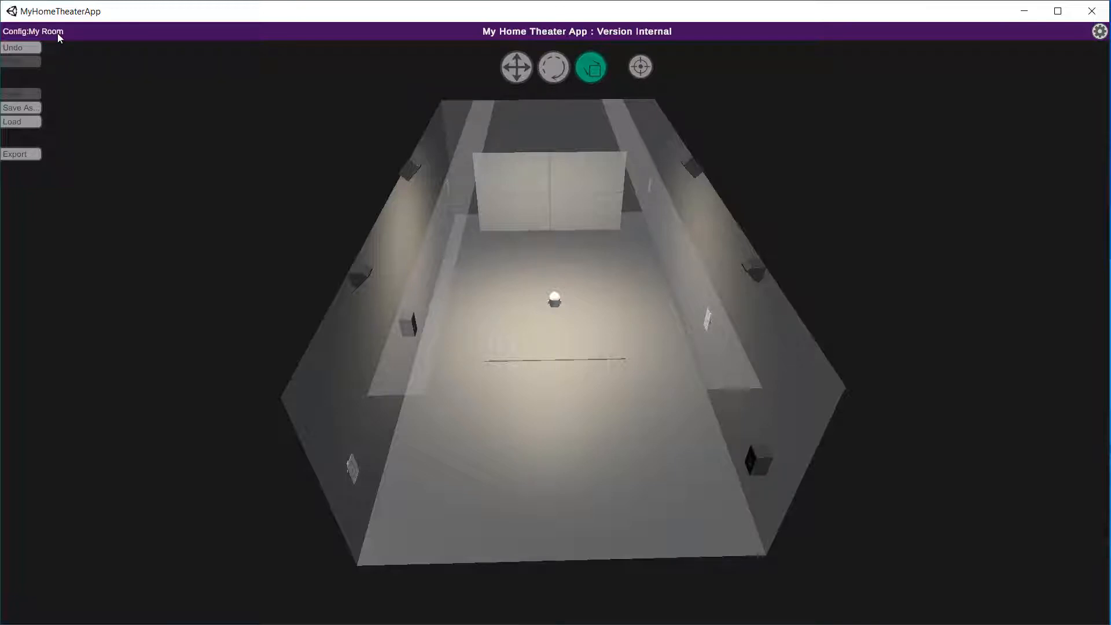
# Rename the room configuration as example1 in the settings and save it.
pyautogui.click(1101, 33)
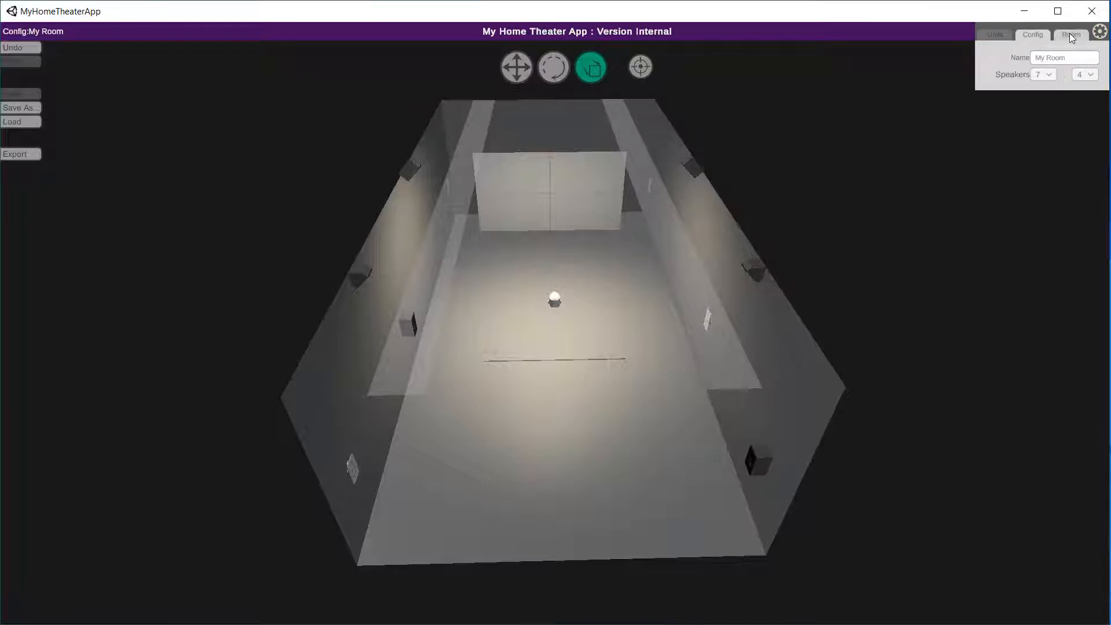
pyautogui.click(1070, 59)
pyautogui.write('example')
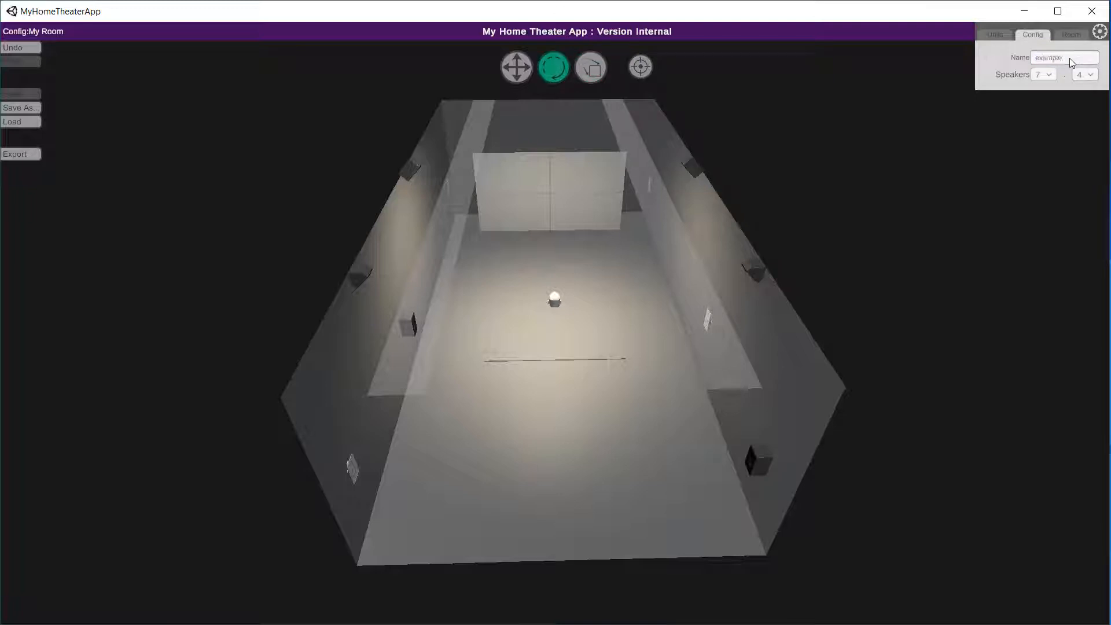
pyautogui.write('1')
pyautogui.click(963, 98)
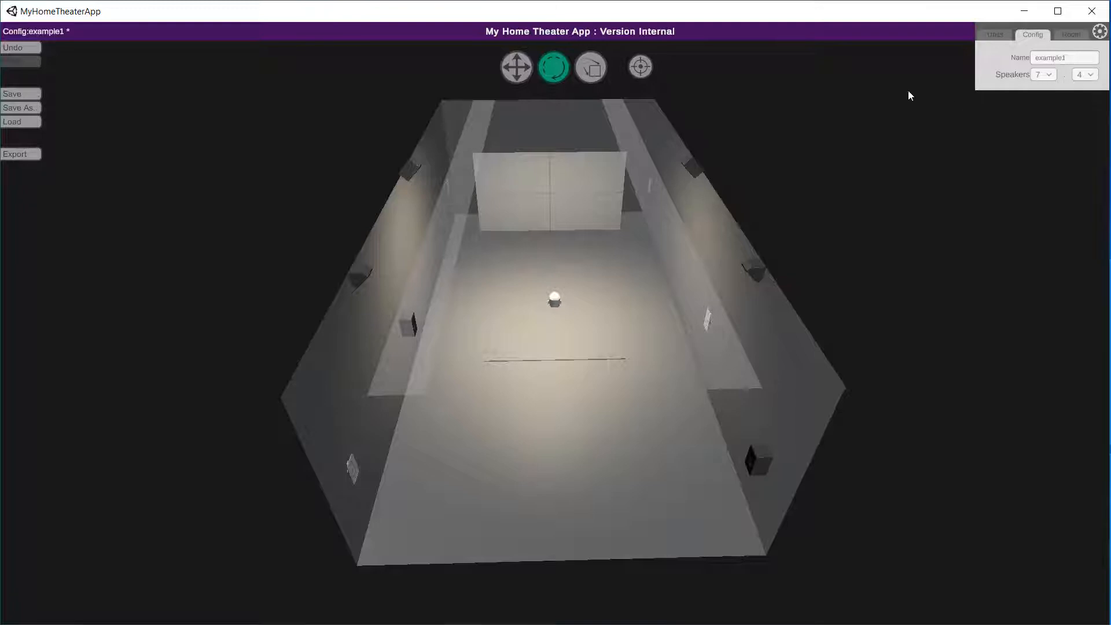
pyautogui.click(36, 93)
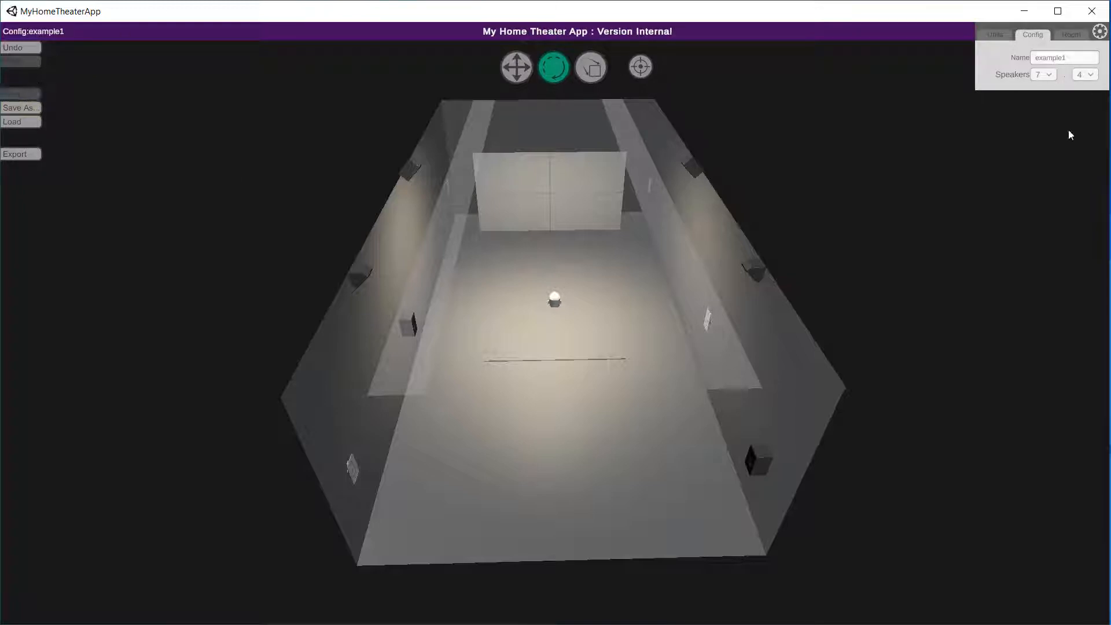
# Set the speaker layout to 2 main and 2 height speakers and save the configuration.
pyautogui.click(1050, 81)
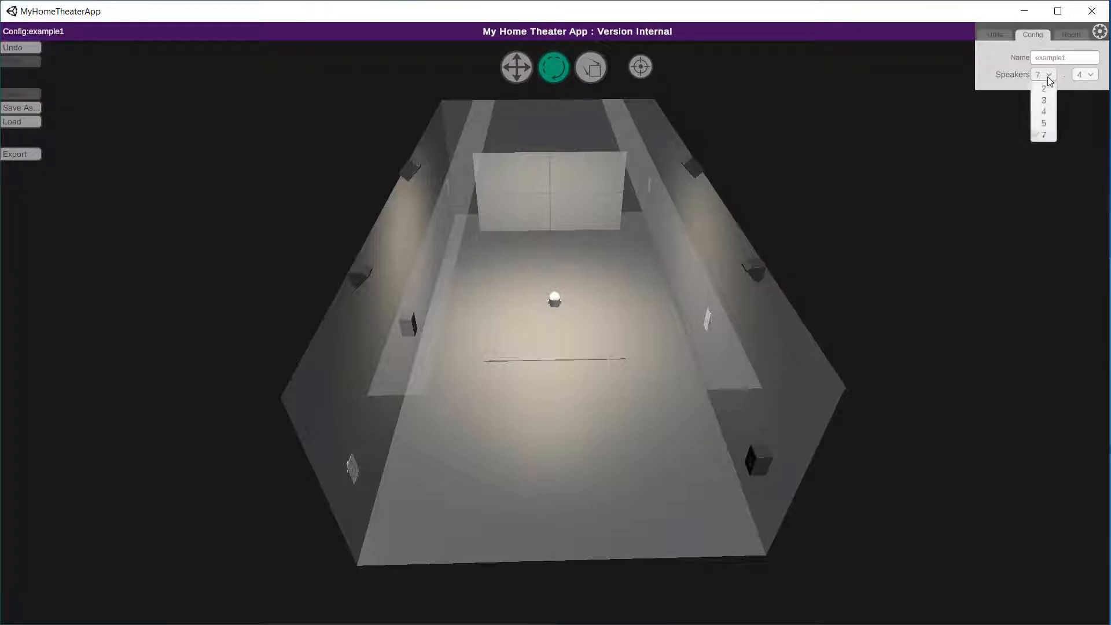
pyautogui.click(1050, 92)
pyautogui.click(1093, 80)
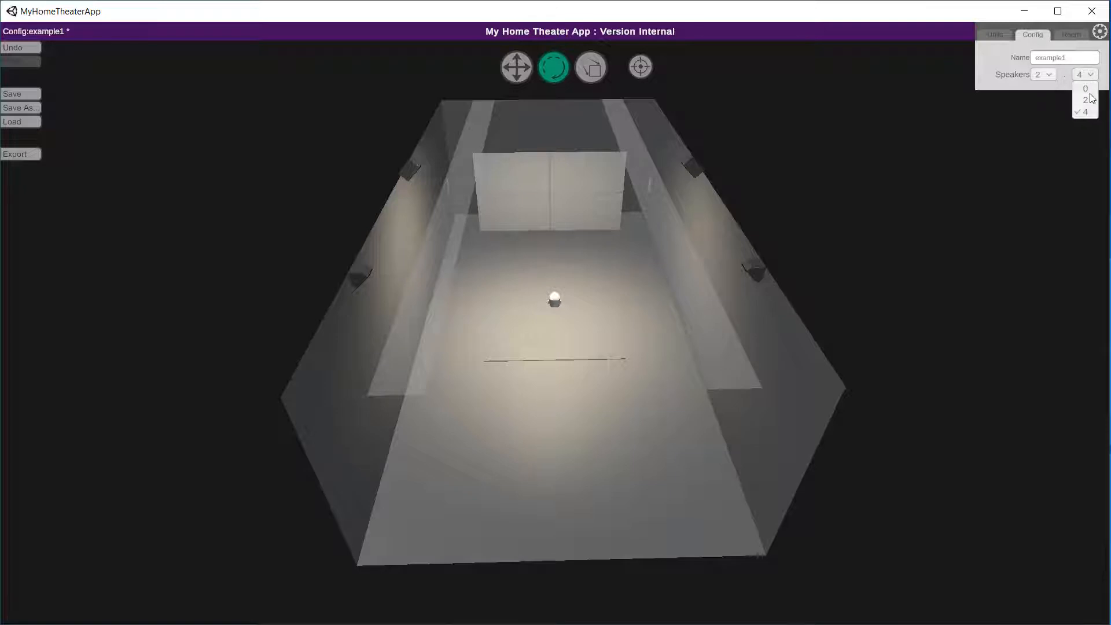
pyautogui.click(1089, 100)
pyautogui.moveTo(491, 314); pyautogui.dragTo(543, 299)
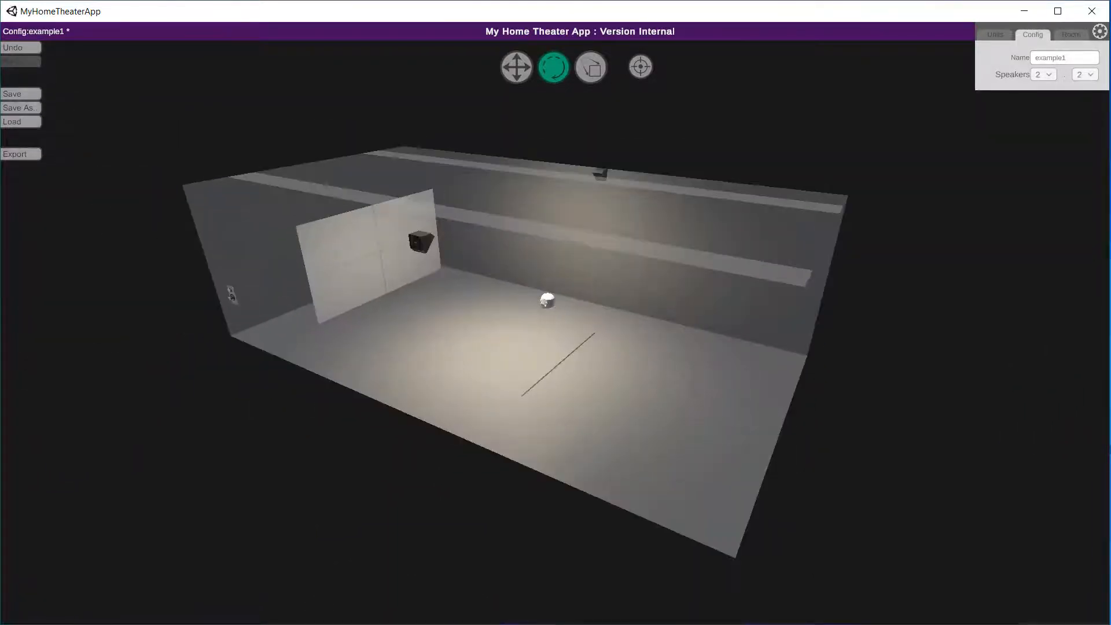
pyautogui.click(13, 94)
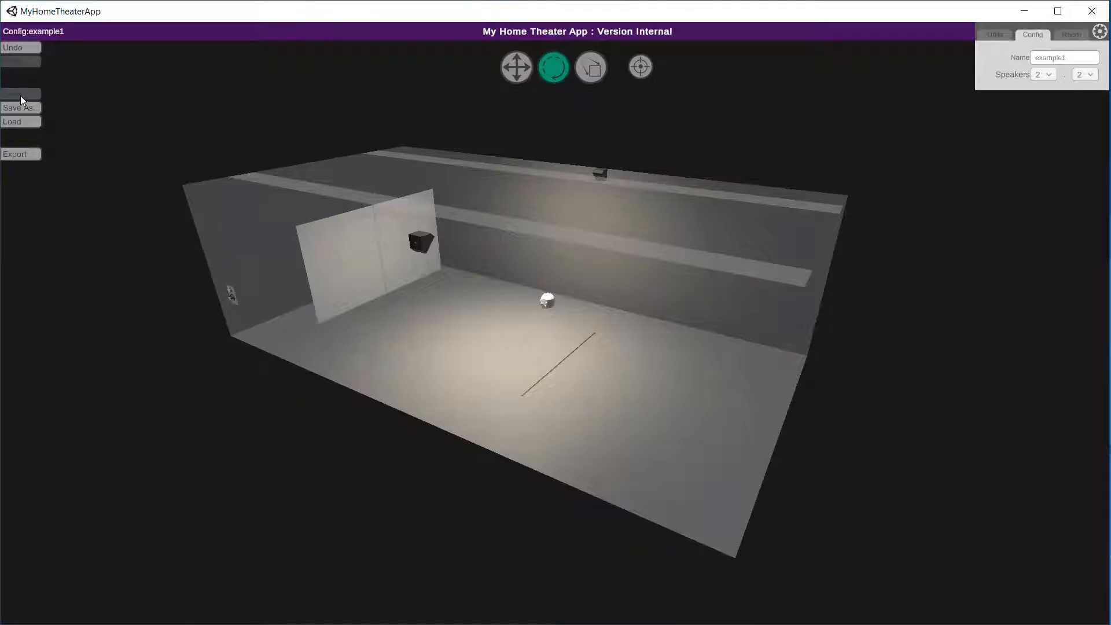
# Set the room width to 16' in the room dimensions and save the configuration.
pyautogui.click(1072, 37)
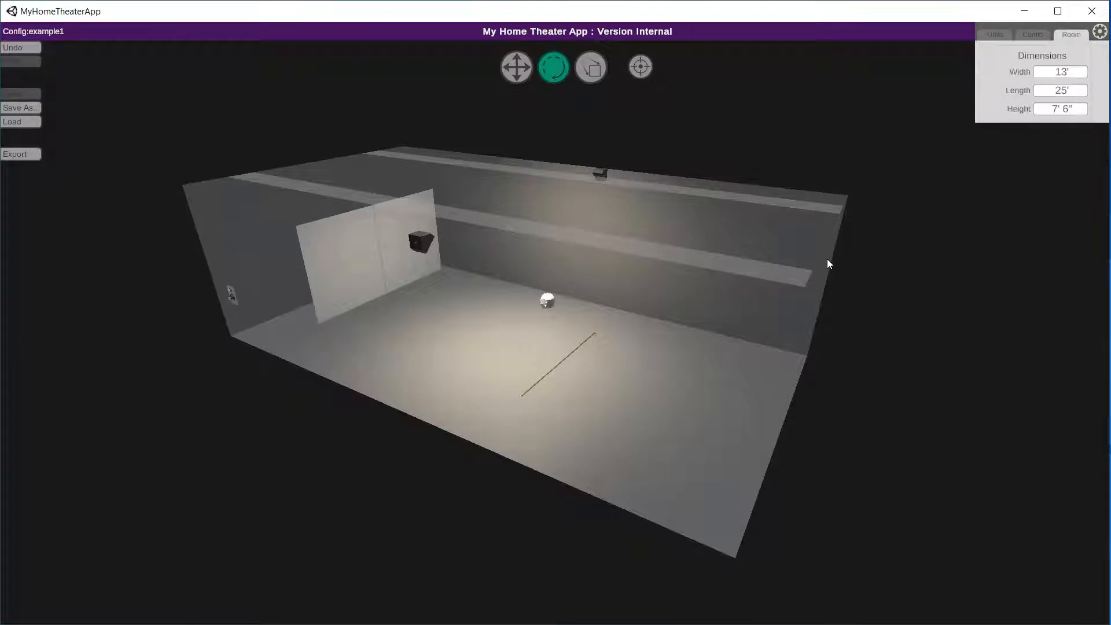
pyautogui.moveTo(828, 259); pyautogui.dragTo(751, 259)
pyautogui.click(1068, 72)
pyautogui.write('16')
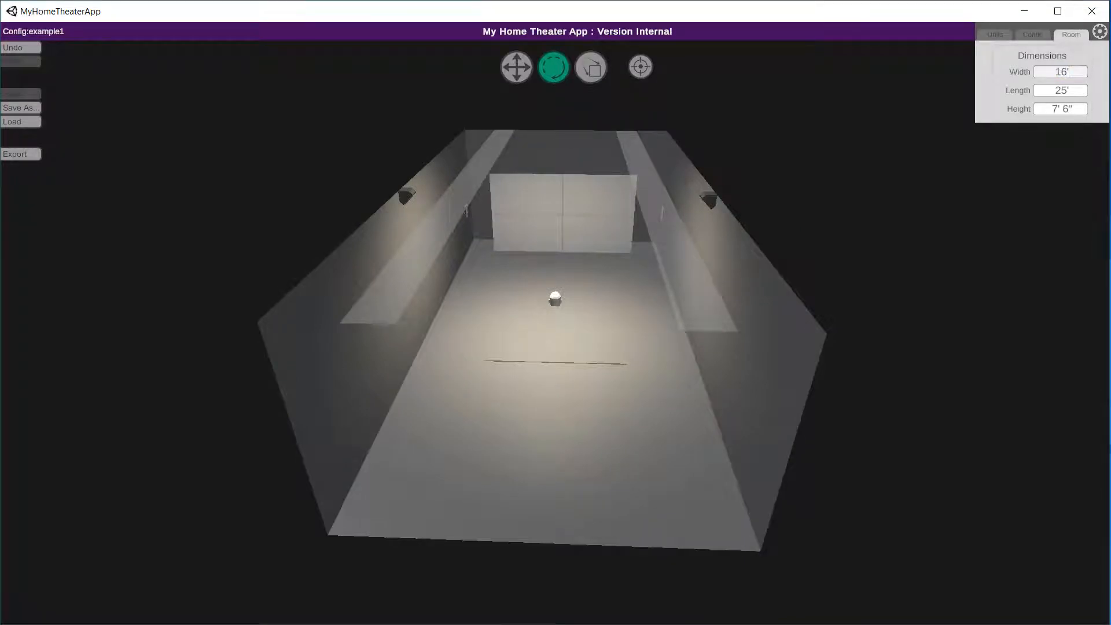
pyautogui.press('Return')
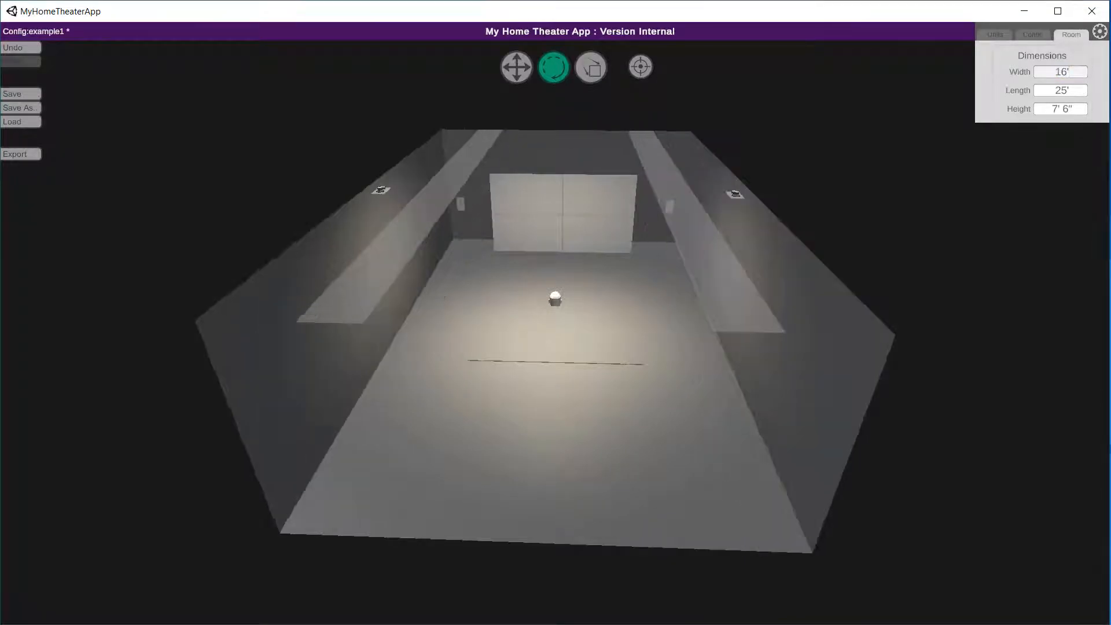
pyautogui.moveTo(494, 387); pyautogui.dragTo(525, 379)
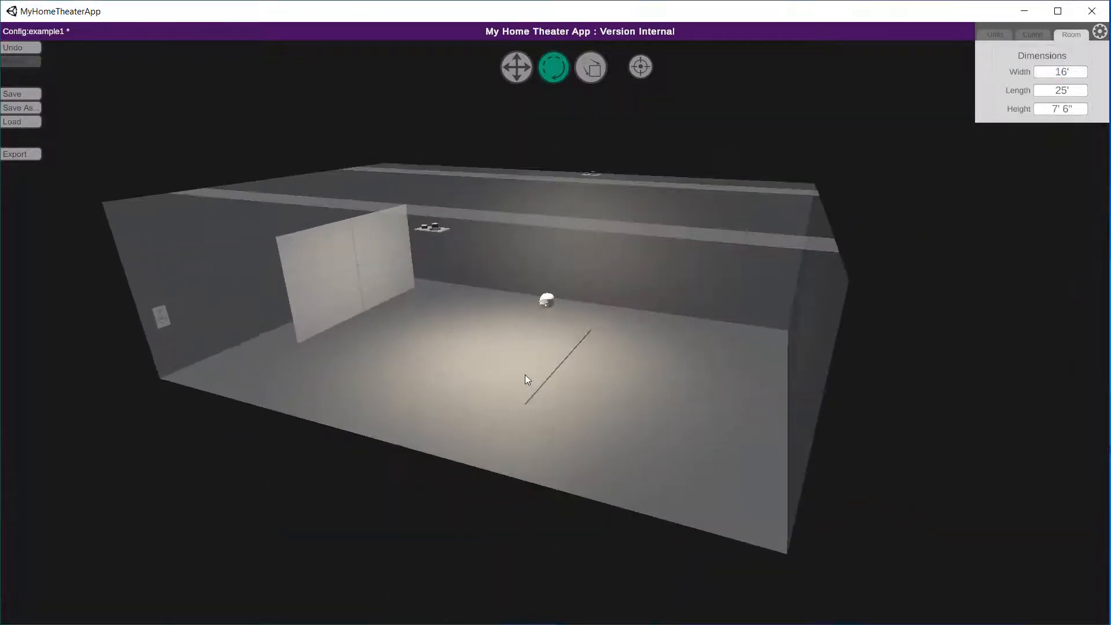
pyautogui.click(39, 97)
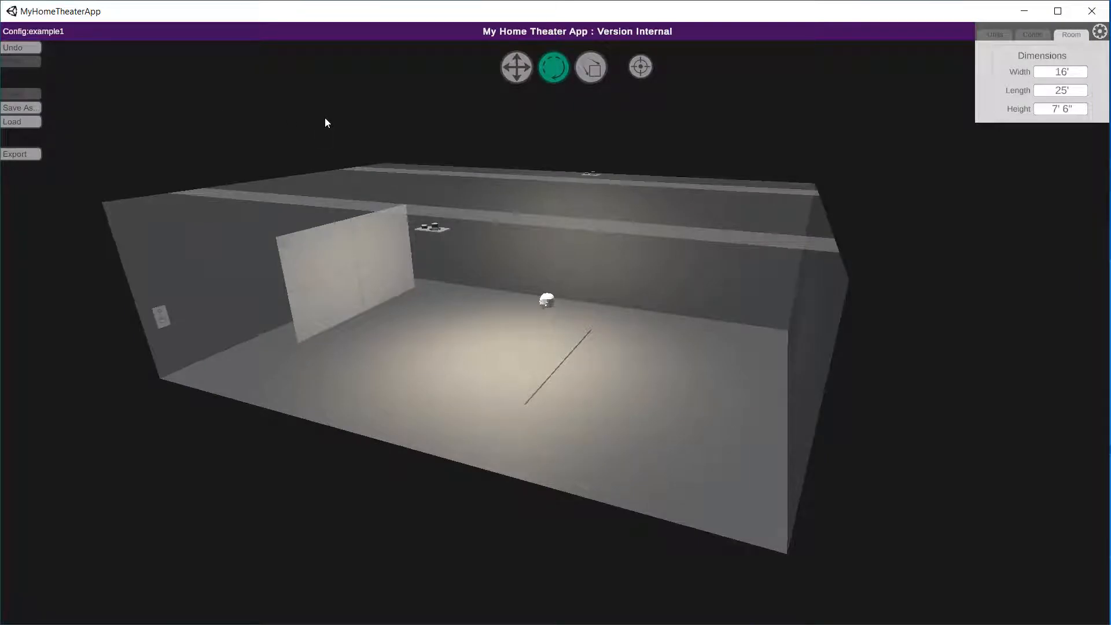
# Undo the room width, speaker layout and configuration name changes.
pyautogui.hotkey('ctrl', 'z')
pyautogui.hotkey('ctrl', 'z')
pyautogui.hotkey('ctrl', 'z')
pyautogui.hotkey('ctrl', 'z')
pyautogui.hotkey('ctrl', 'z')
pyautogui.hotkey('ctrl', 'z')
pyautogui.hotkey('ctrl', 'z')
pyautogui.hotkey('ctrl', 'z')
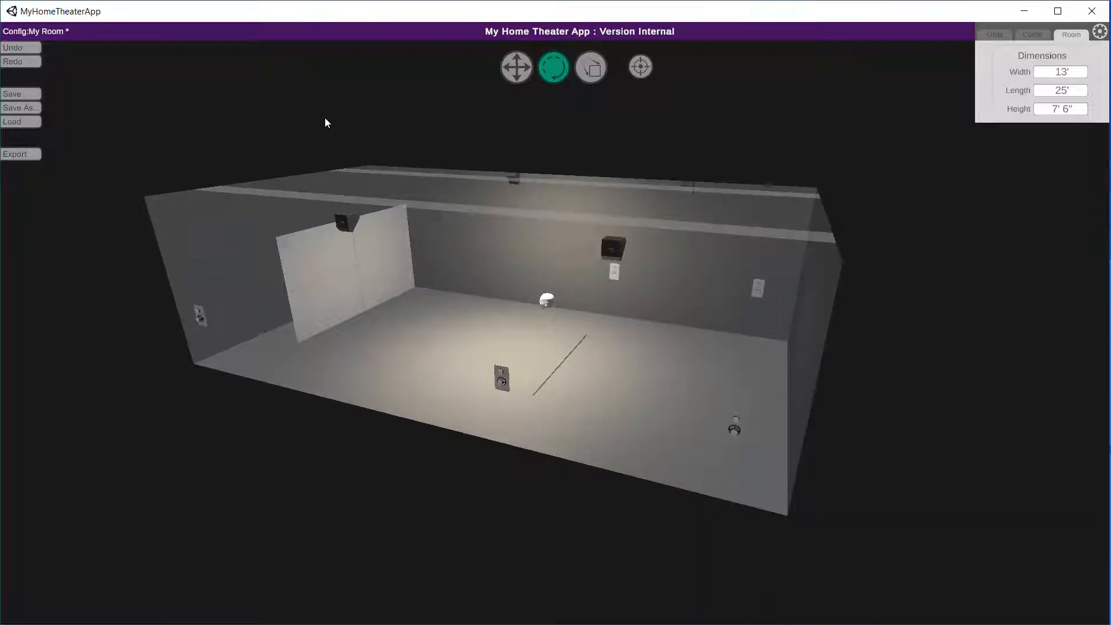
# Undo one more change and redo the undone room configuration changes.
pyautogui.hotkey('ctrl', 'z')
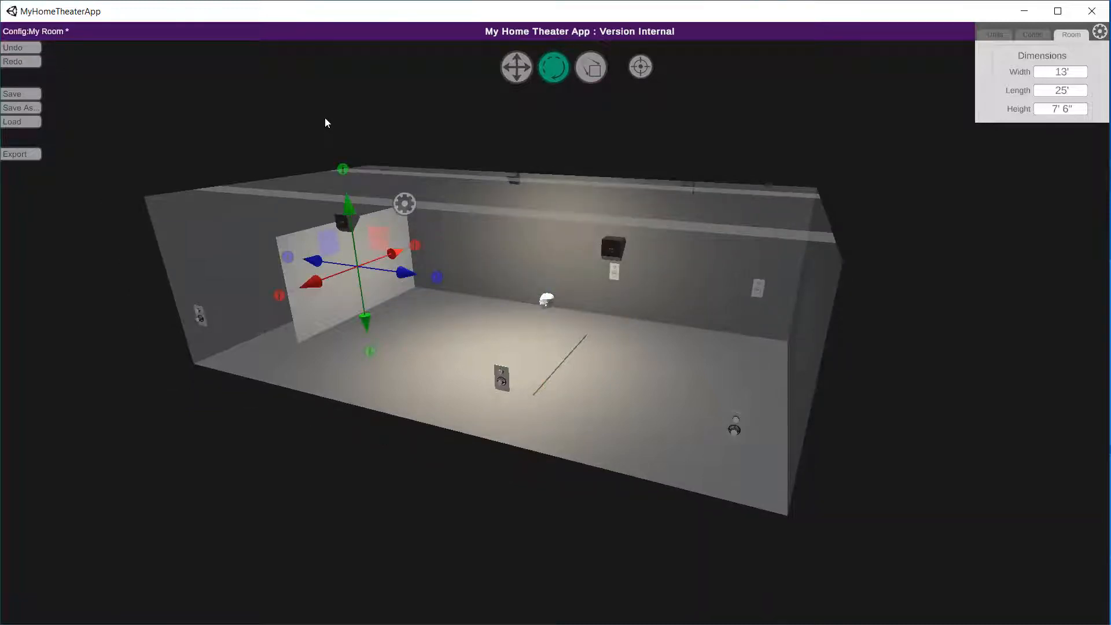
pyautogui.hotkey('ctrl', 'y')
pyautogui.hotkey('ctrl', 'y')
pyautogui.hotkey('ctrl', 'y')
pyautogui.hotkey('ctrl', 'y')
pyautogui.hotkey('ctrl', 'y')
pyautogui.hotkey('ctrl', 'y')
pyautogui.hotkey('ctrl', 'y')
pyautogui.hotkey('ctrl', 'y')
pyautogui.hotkey('ctrl', 'y')
# Undo the redone changes again and save the My Room configuration.
pyautogui.hotkey('ctrl', 'z')
pyautogui.hotkey('ctrl', 'z')
pyautogui.hotkey('ctrl', 'z')
pyautogui.hotkey('ctrl', 'z')
pyautogui.hotkey('ctrl', 'z')
pyautogui.hotkey('ctrl', 'z')
pyautogui.hotkey('ctrl', 'z')
pyautogui.hotkey('ctrl', 'z')
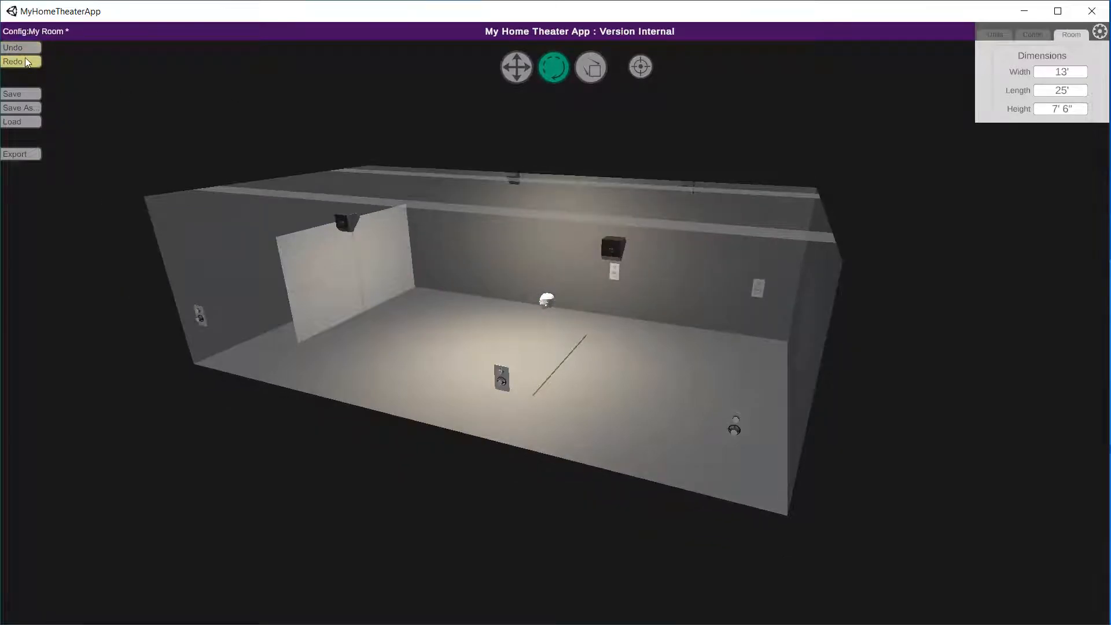
pyautogui.click(26, 94)
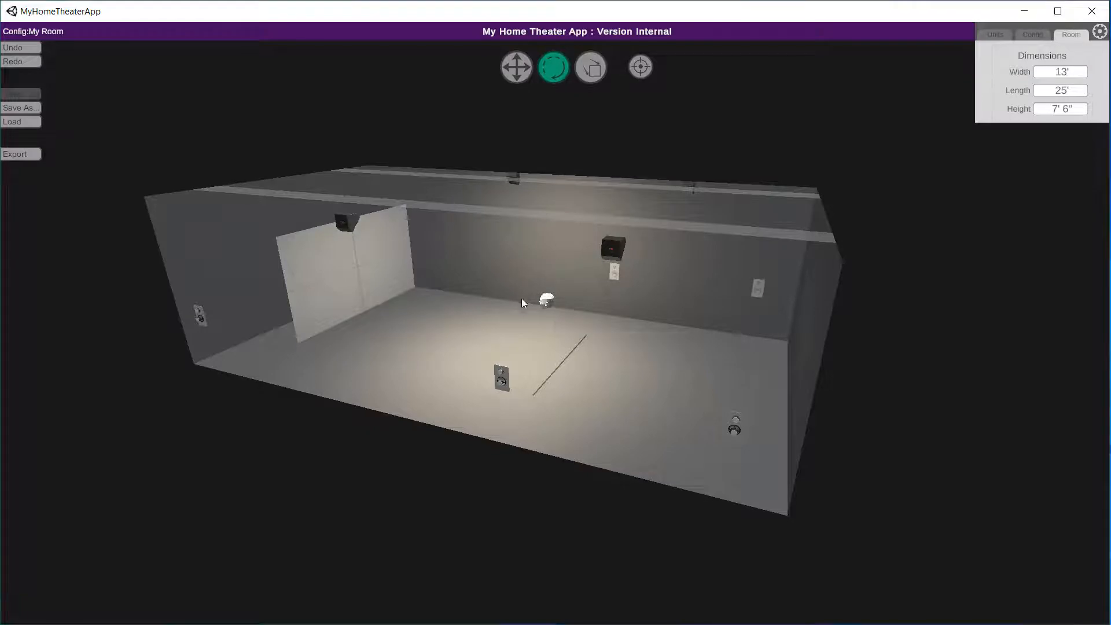
# Set the number of height speakers to 0 in the configuration settings, keeping 7 main speakers.
pyautogui.moveTo(523, 299); pyautogui.dragTo(547, 288, button='middle')
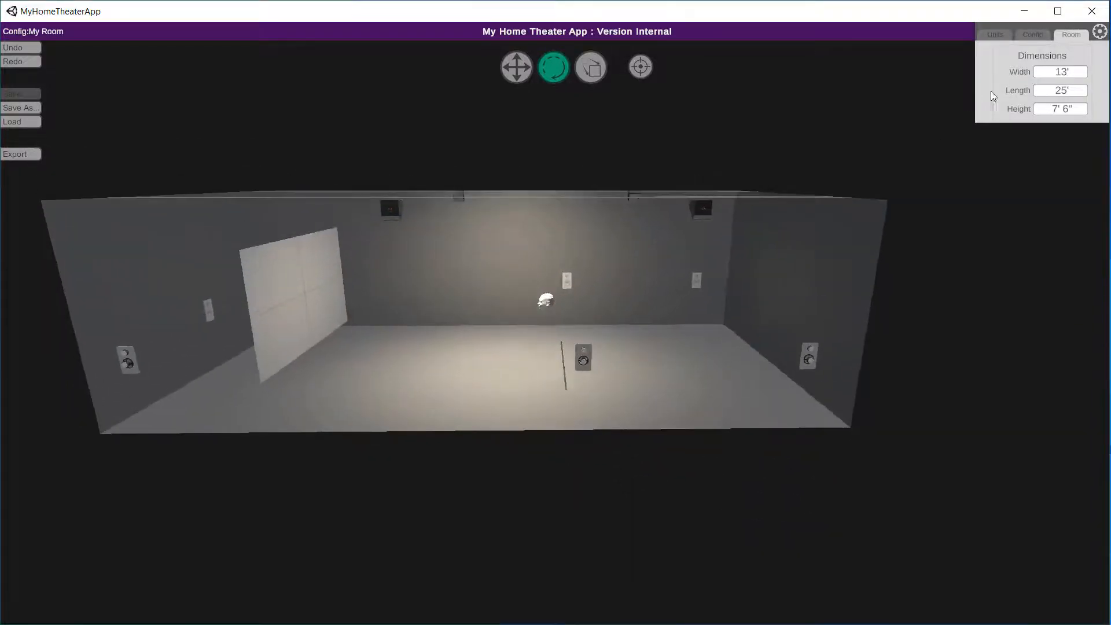
pyautogui.click(1041, 34)
pyautogui.click(1086, 74)
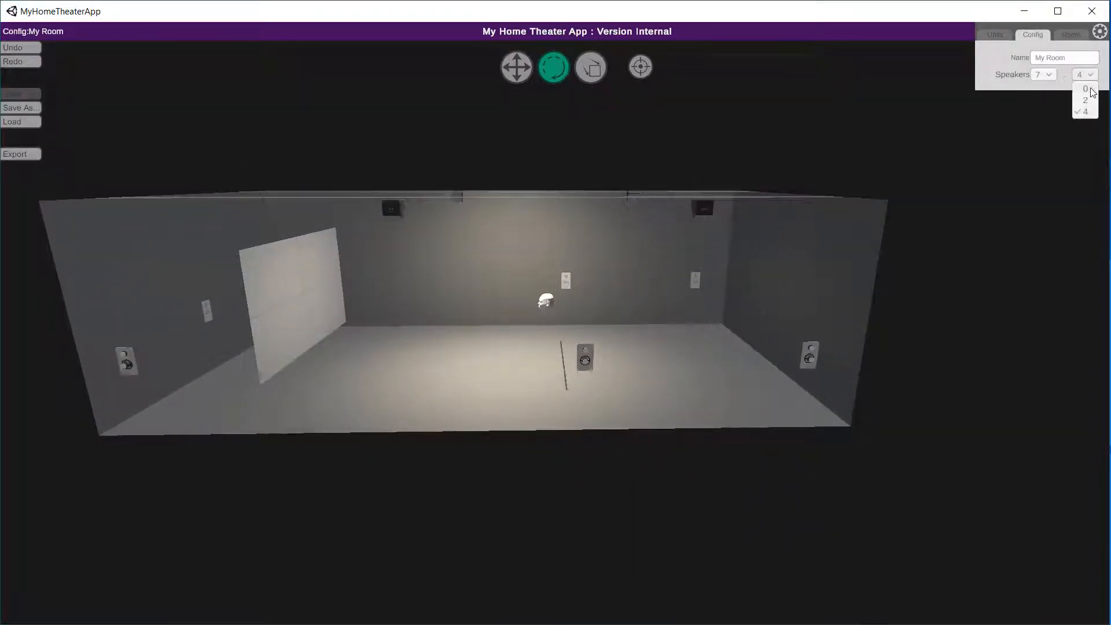
pyautogui.click(1091, 88)
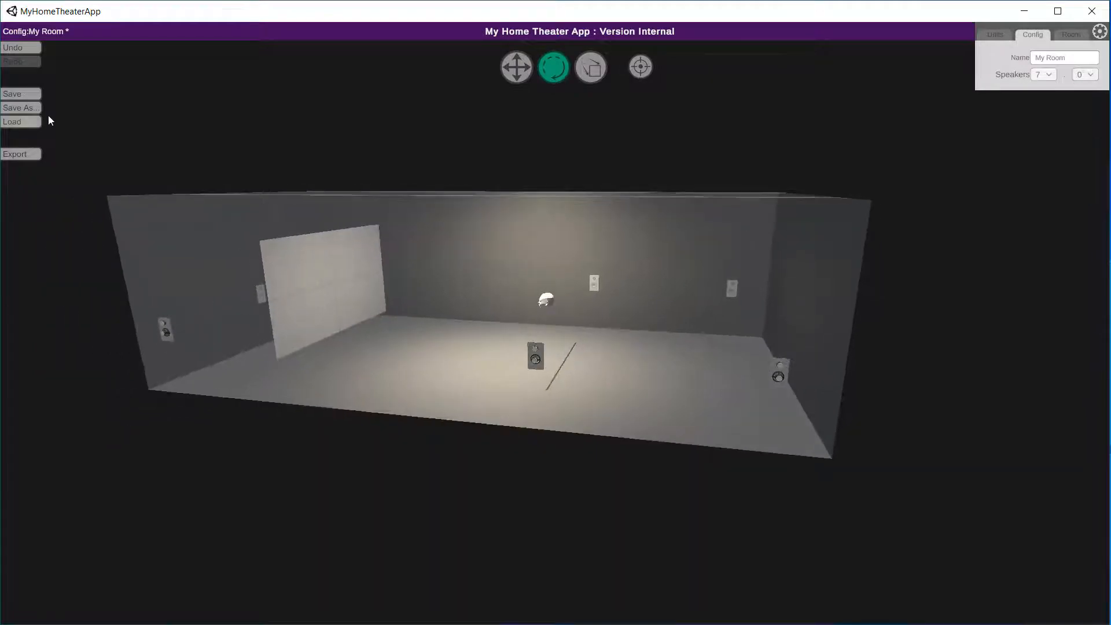
# Save the configuration as a new one named example2.
pyautogui.click(29, 108)
pyautogui.write('example2')
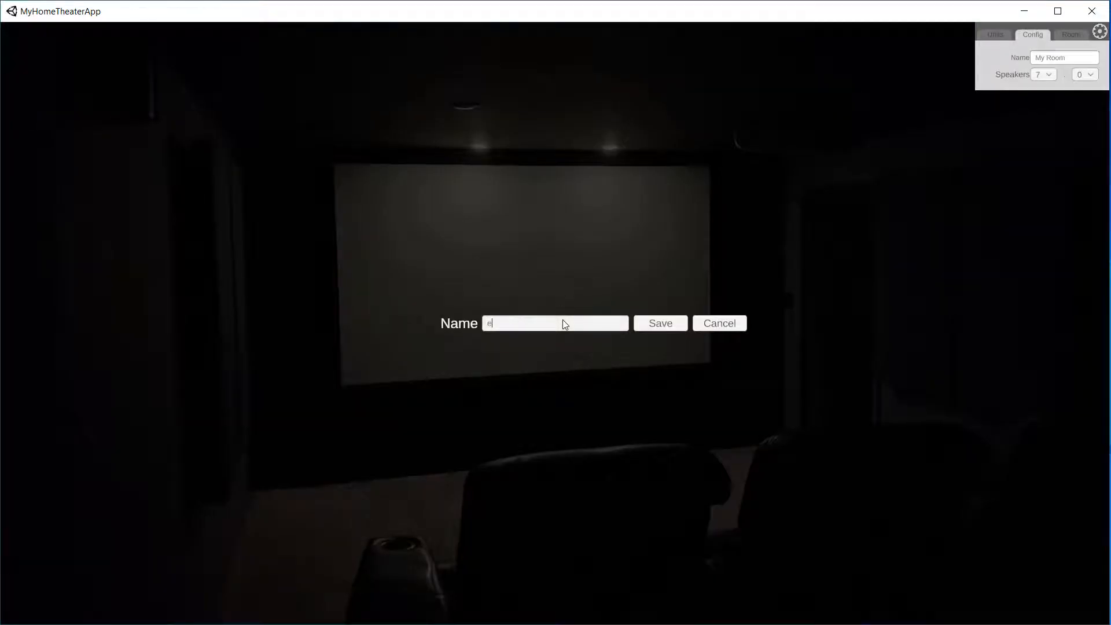
pyautogui.click(666, 329)
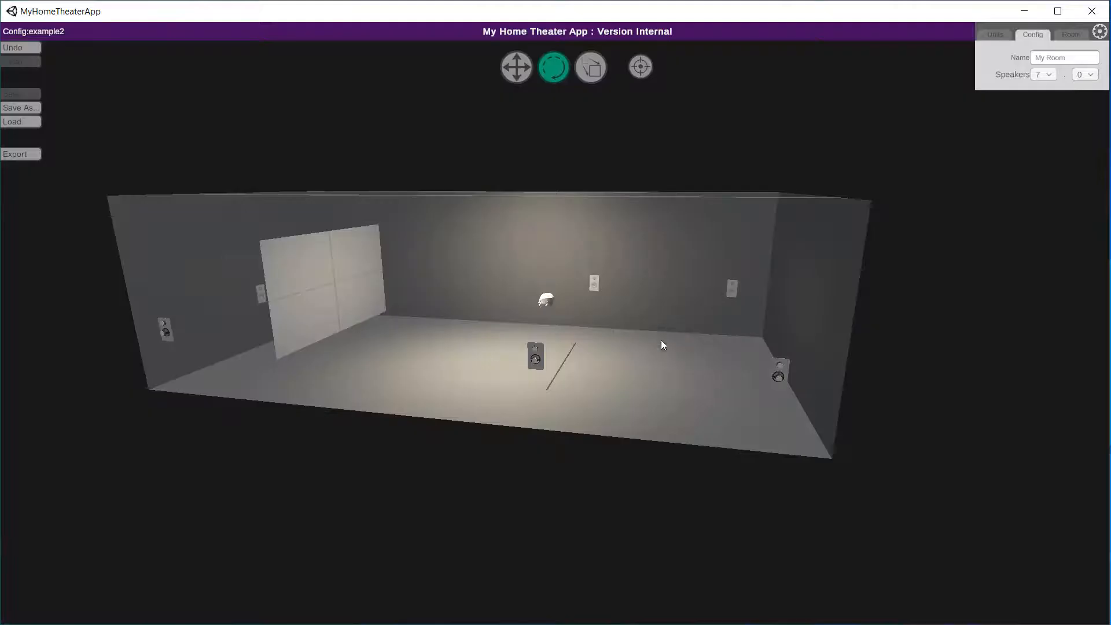
# Set the room width to 25' in the room dimensions.
pyautogui.moveTo(682, 282); pyautogui.dragTo(612, 286)
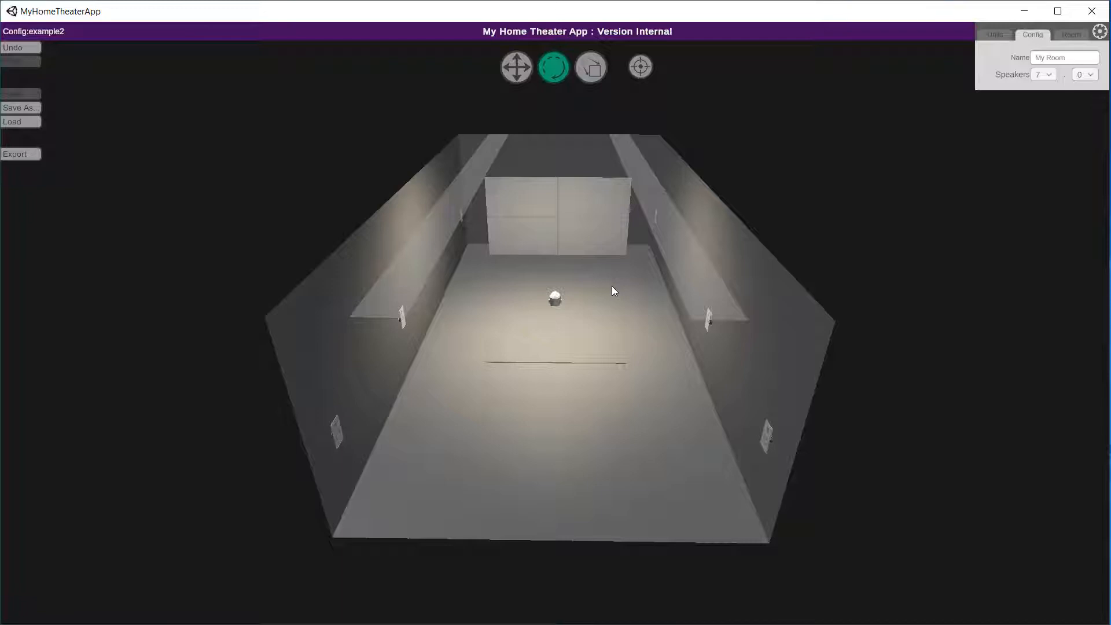
pyautogui.click(1075, 34)
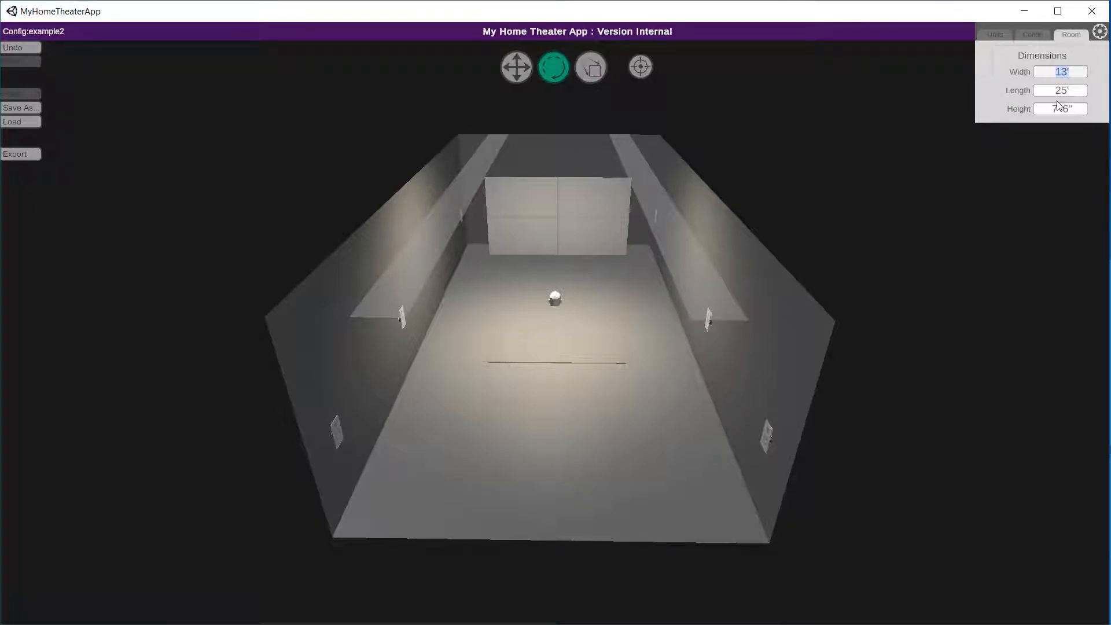
pyautogui.write('25')
pyautogui.press('Return')
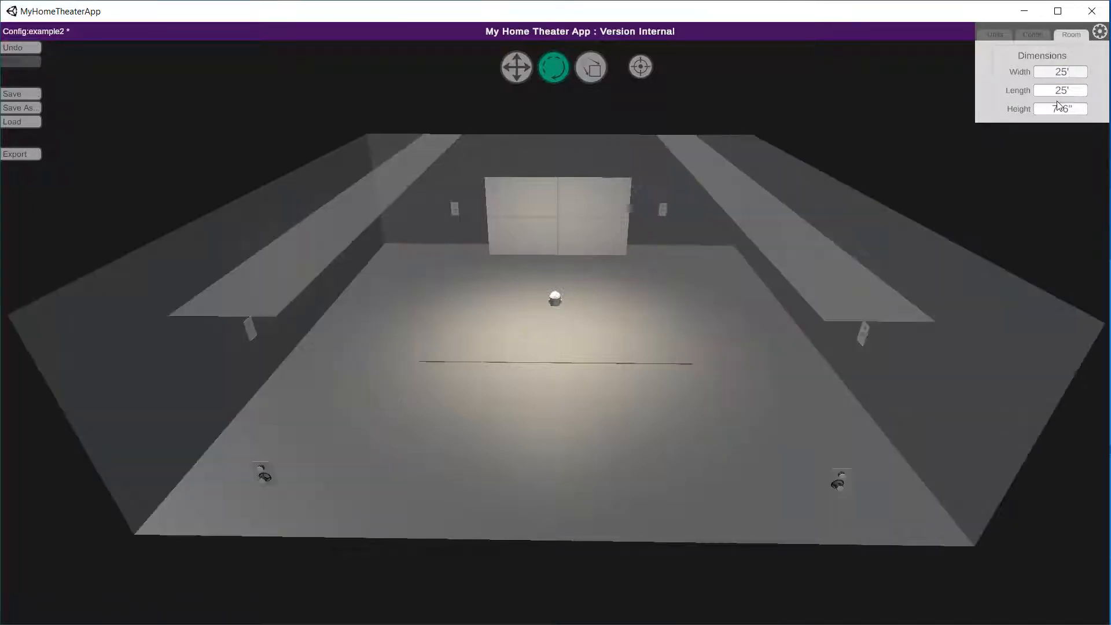
# Load the saved My Room configuration and inspect the room from different angles.
pyautogui.click(30, 119)
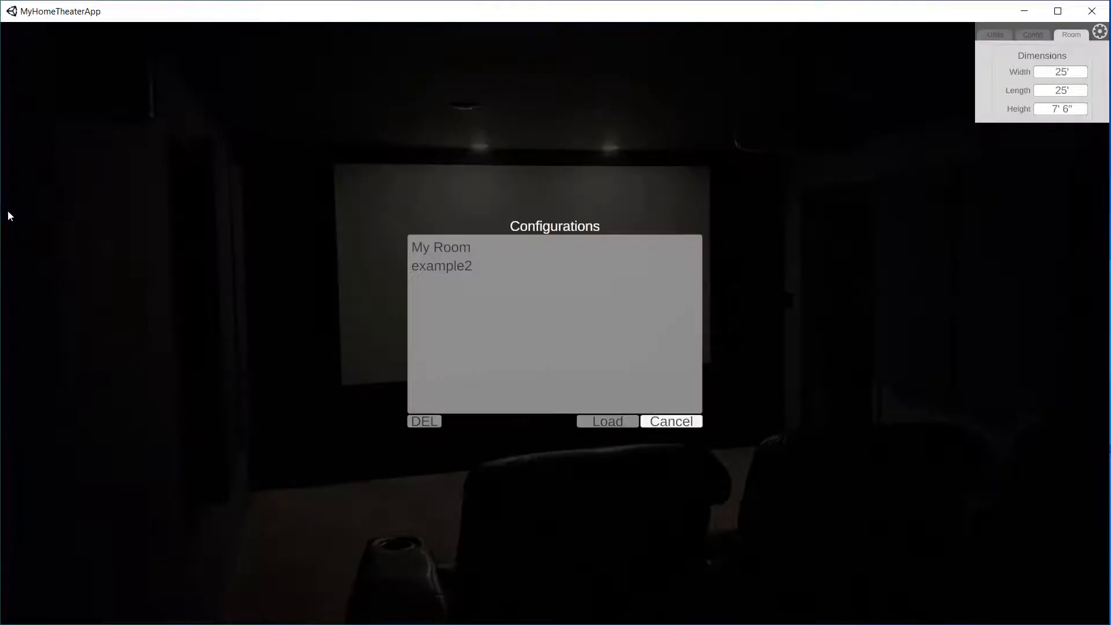
pyautogui.click(471, 249)
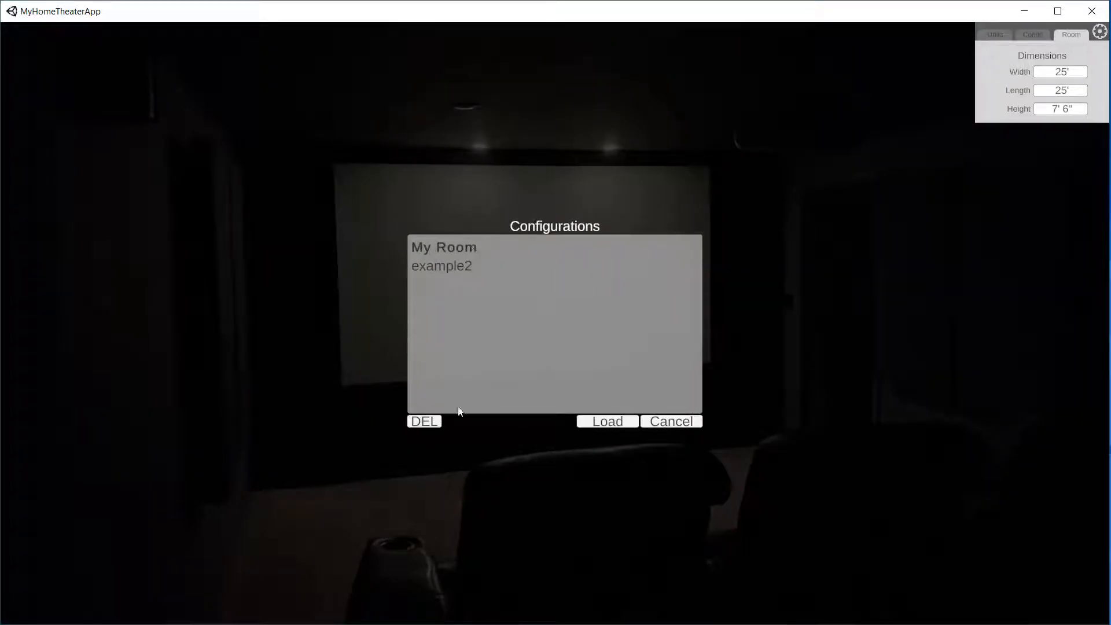
pyautogui.click(592, 422)
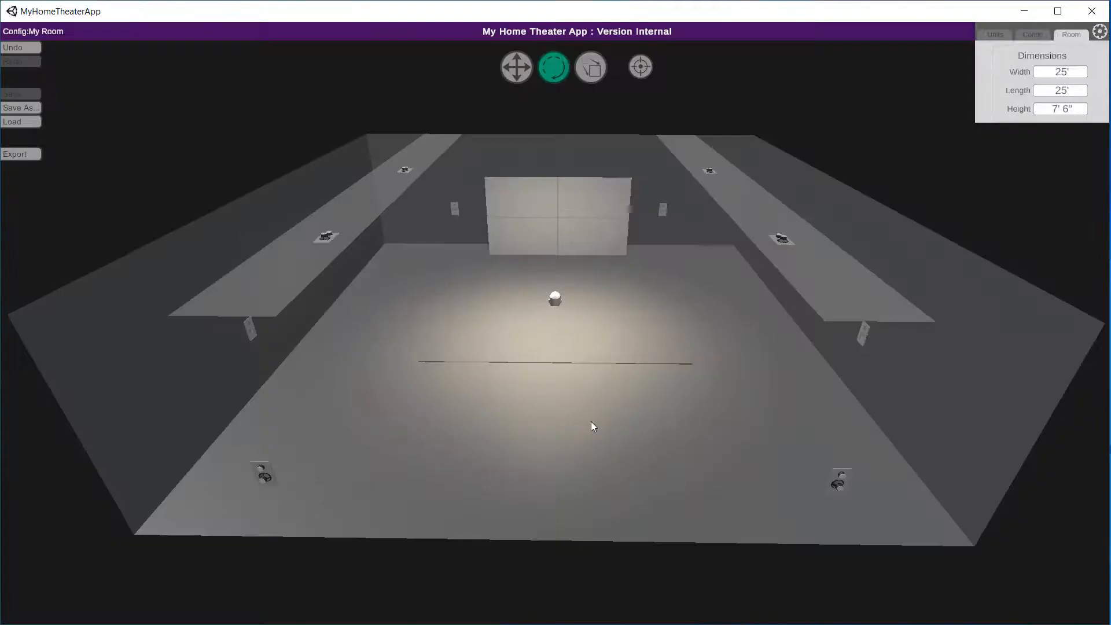
pyautogui.moveTo(449, 364); pyautogui.dragTo(631, 238, button='middle')
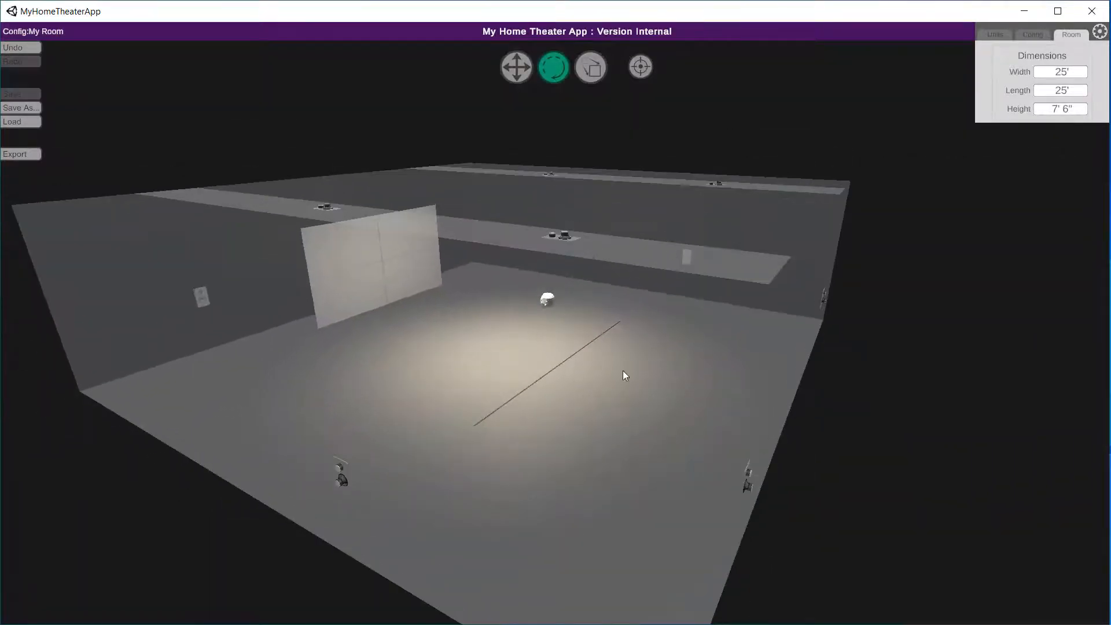
pyautogui.moveTo(653, 334); pyautogui.dragTo(590, 339, button='middle')
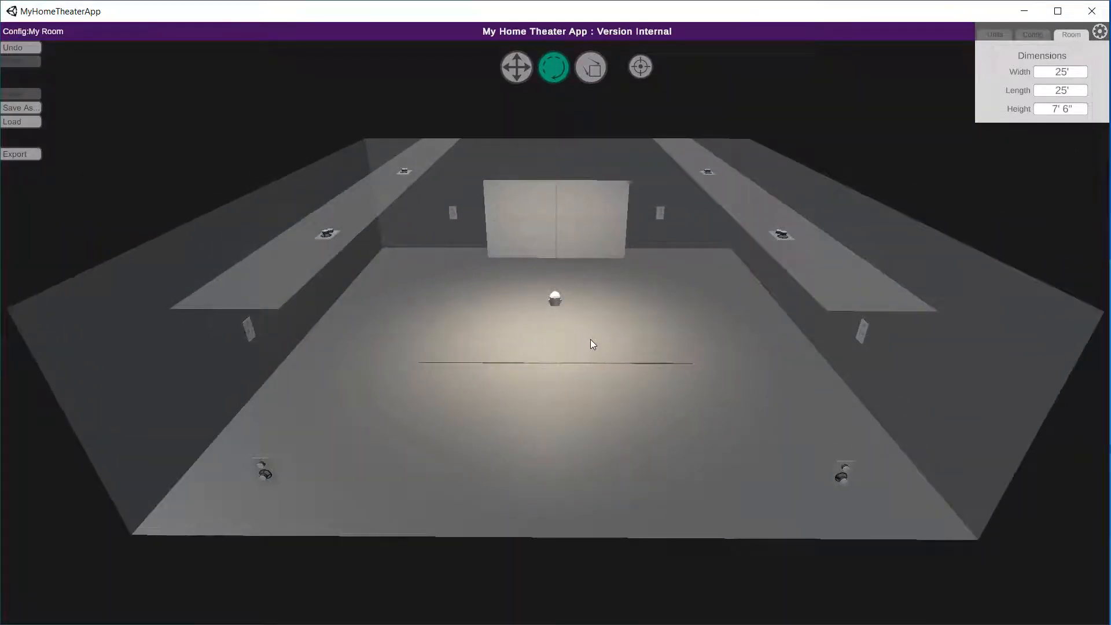
# Reload the My Room configuration from the list of saved configurations.
pyautogui.click(21, 121)
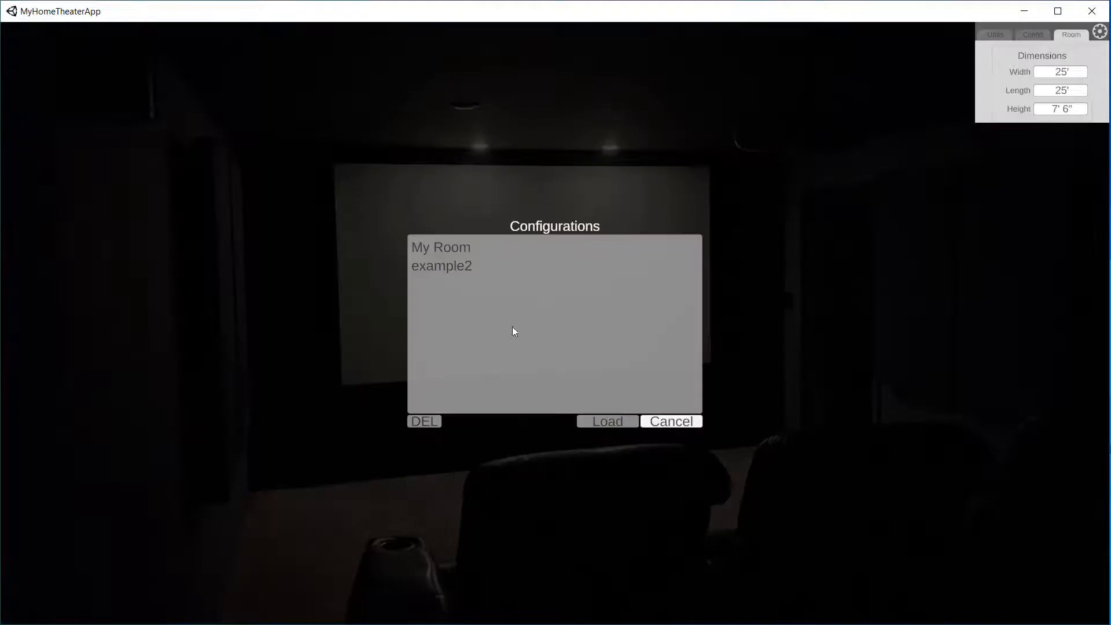
pyautogui.click(455, 248)
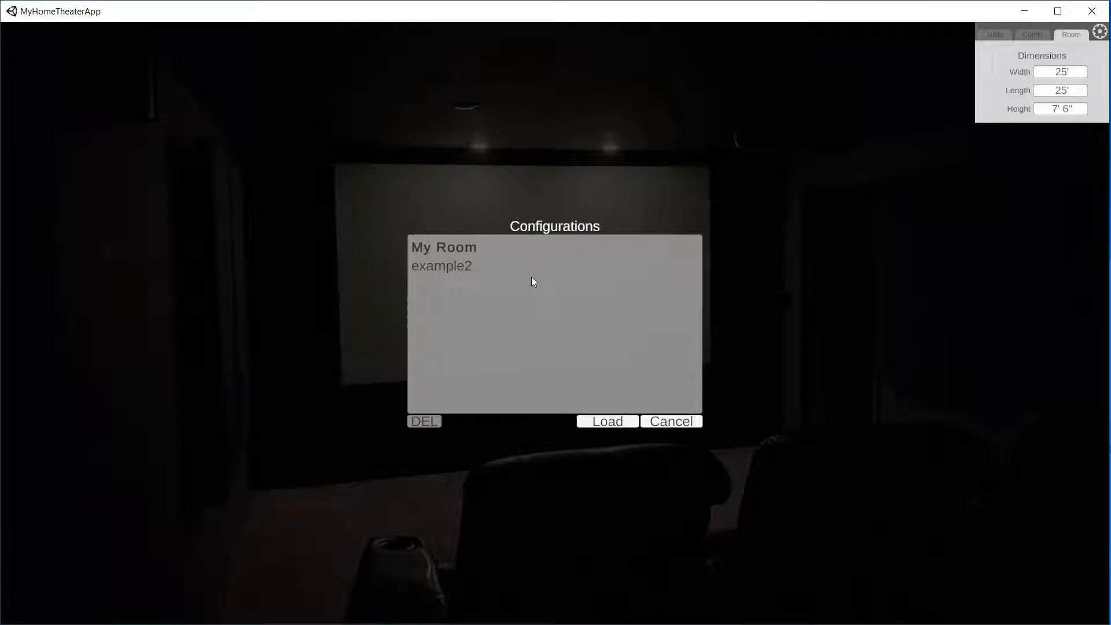
pyautogui.click(608, 420)
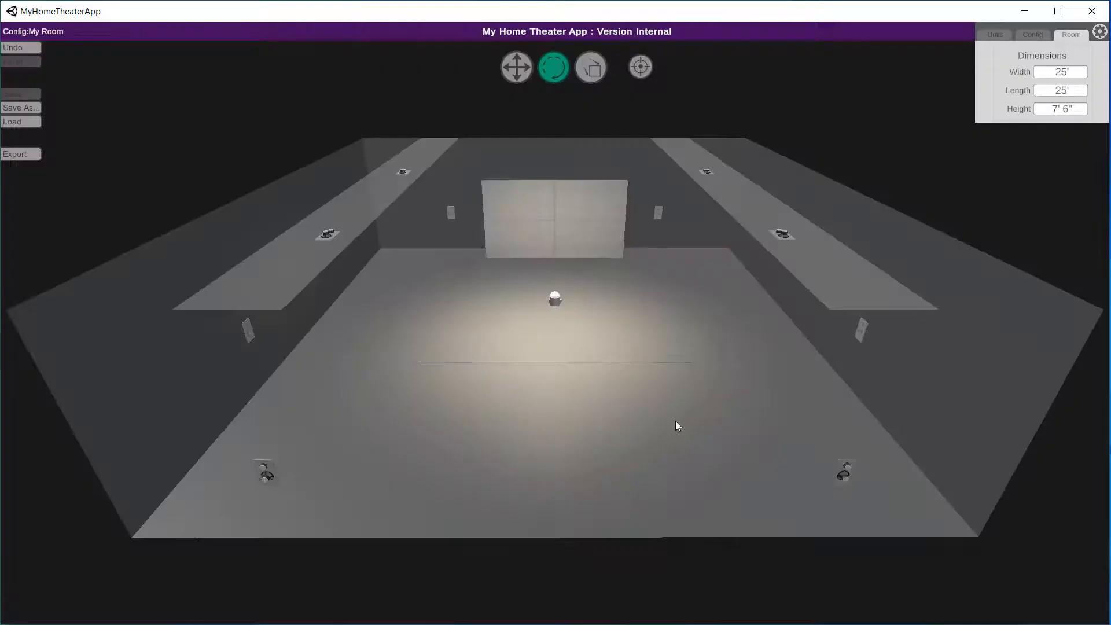
# Load the saved example2 configuration.
pyautogui.click(21, 122)
pyautogui.click(453, 265)
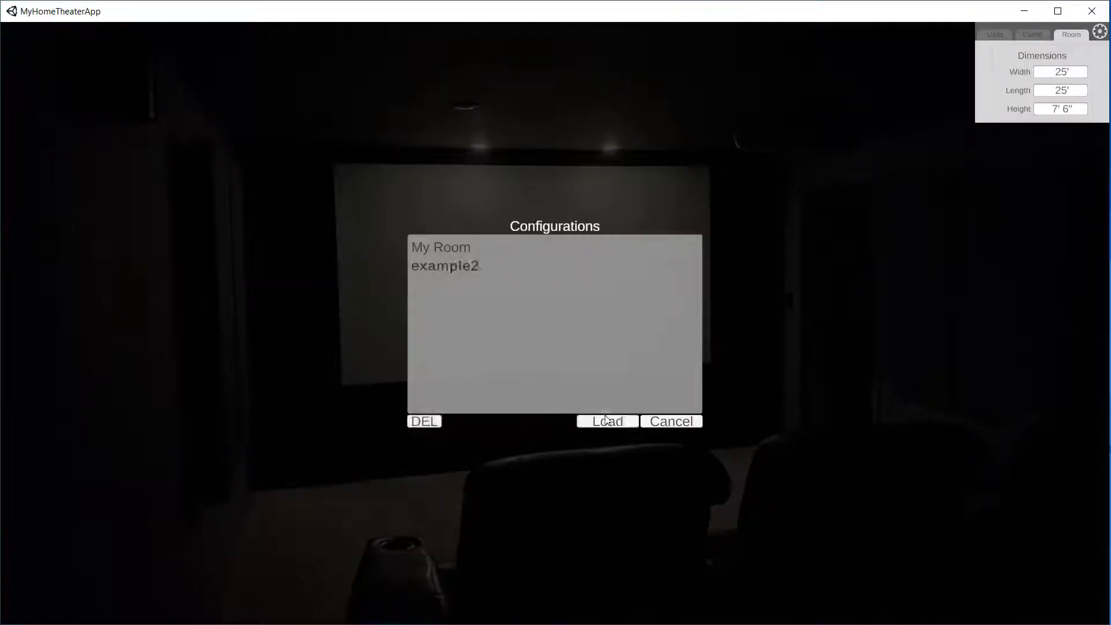
pyautogui.click(608, 420)
# Delete the My Room configuration from the saved configurations and close the list.
pyautogui.click(26, 123)
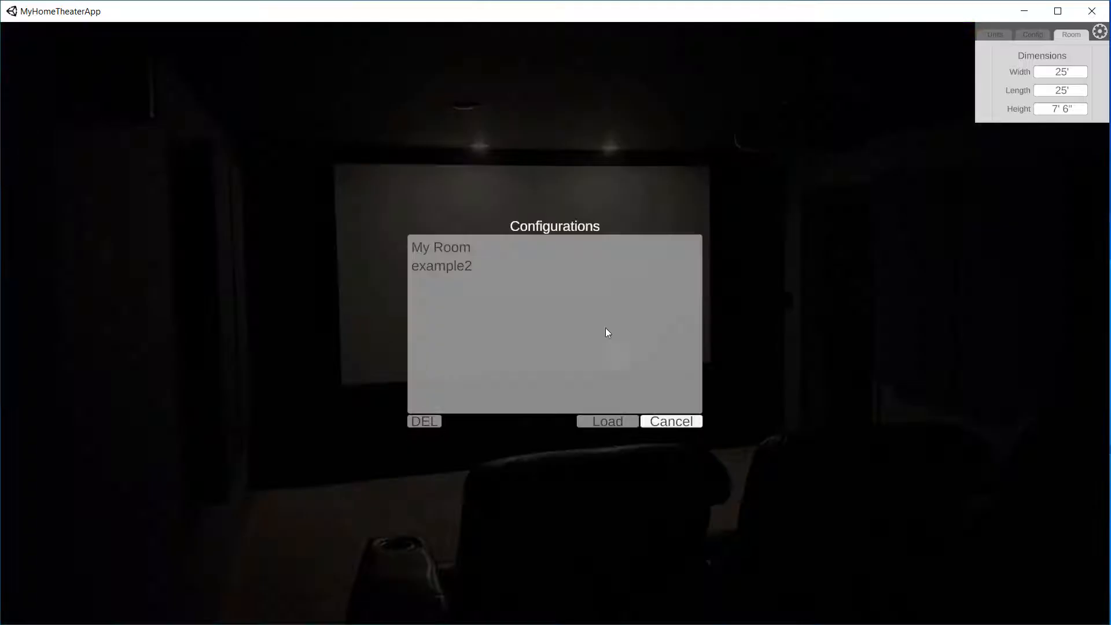
pyautogui.click(458, 248)
pyautogui.click(424, 421)
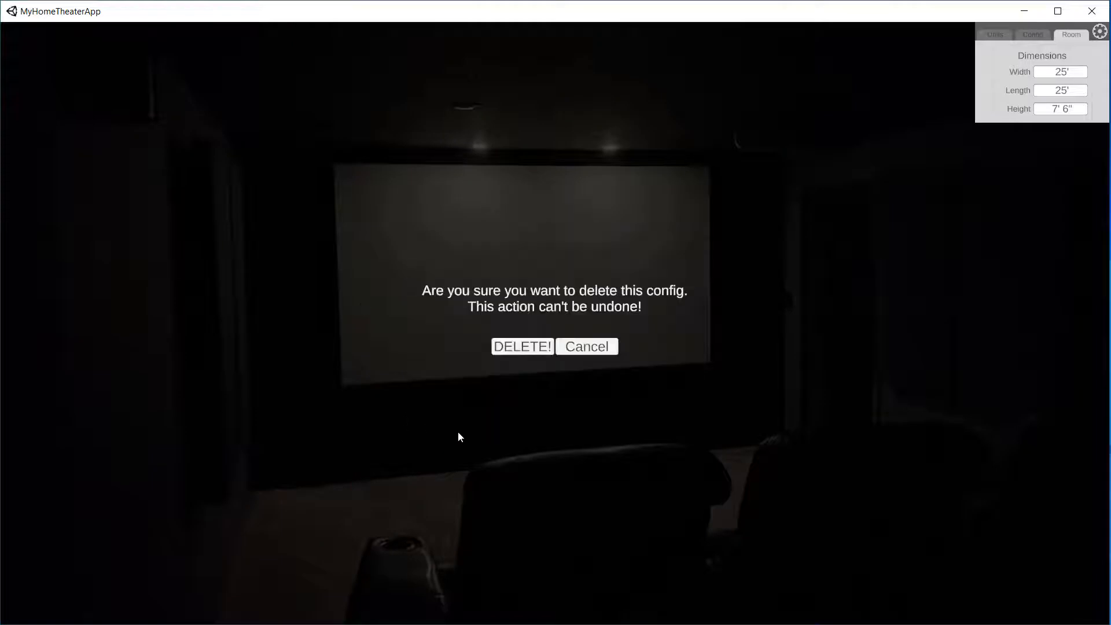
pyautogui.click(524, 346)
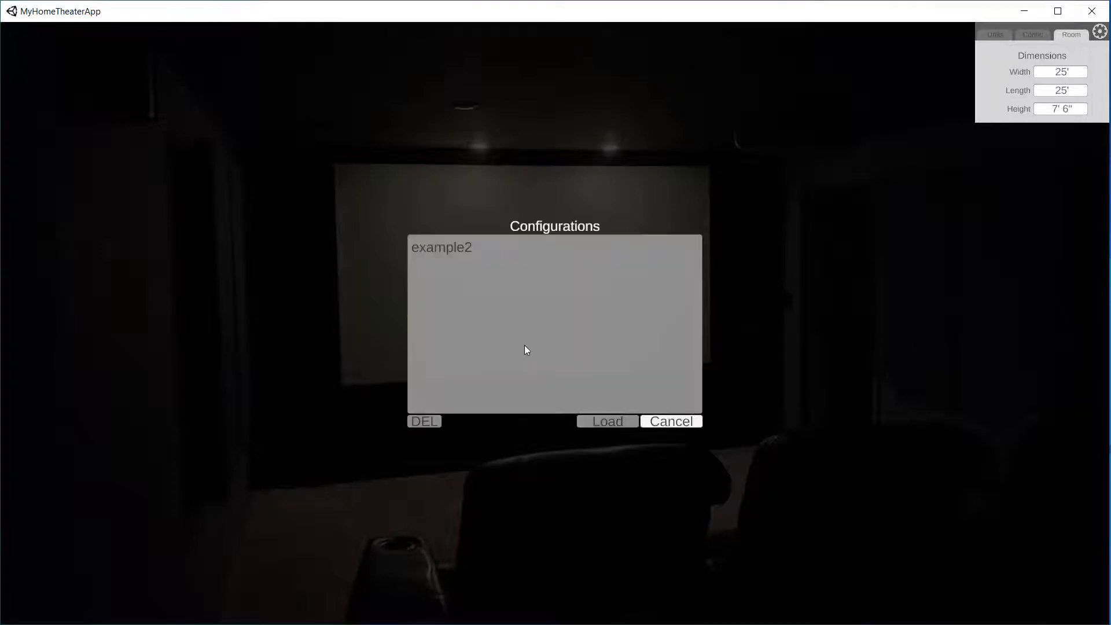
pyautogui.click(680, 422)
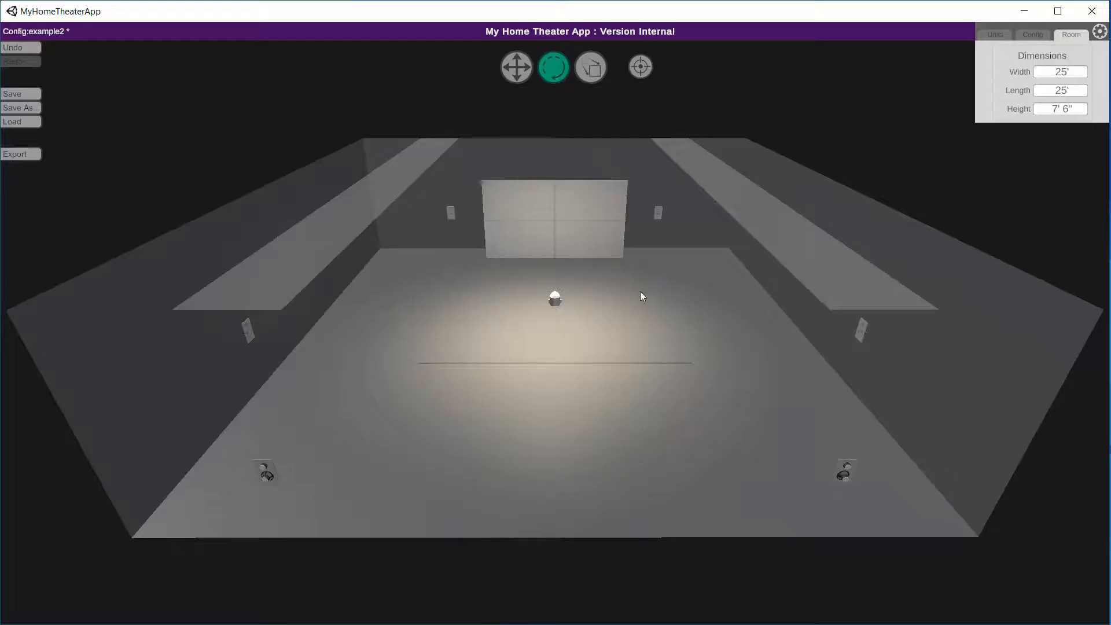
# Export the example2 configuration to the Desktop as the text file Default_example2.txt.
pyautogui.moveTo(640, 291); pyautogui.dragTo(666, 272, button='middle')
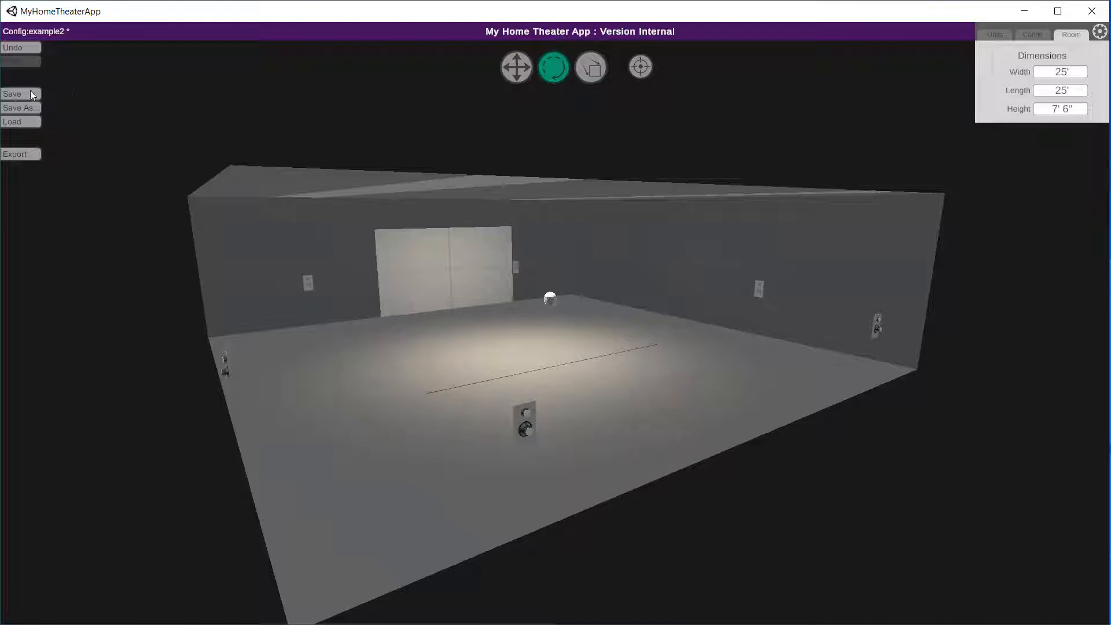
pyautogui.click(21, 154)
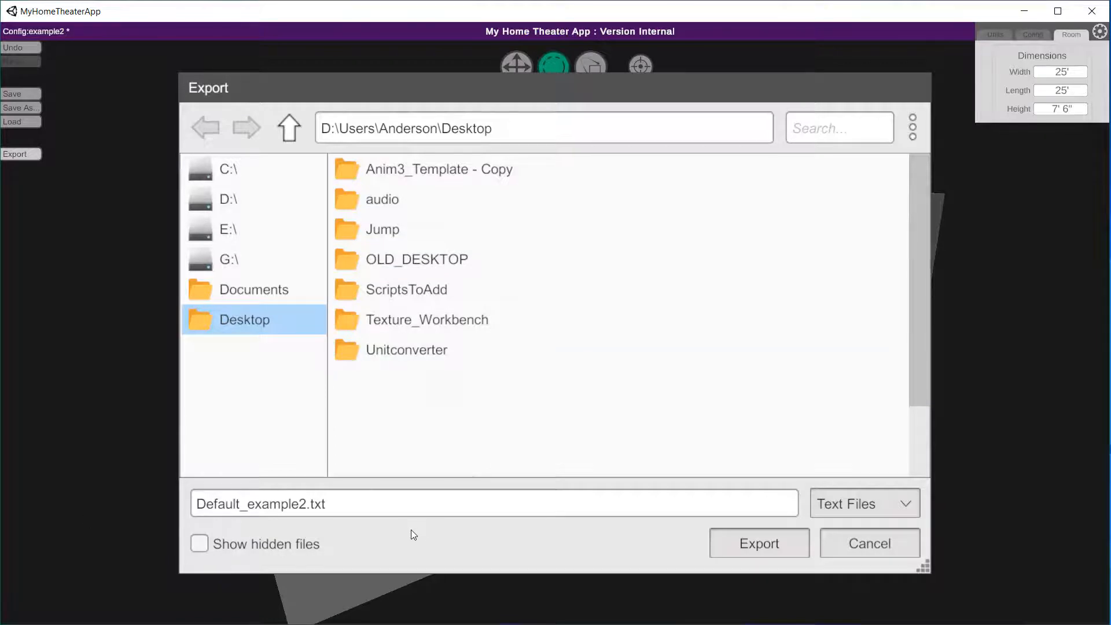
pyautogui.click(776, 546)
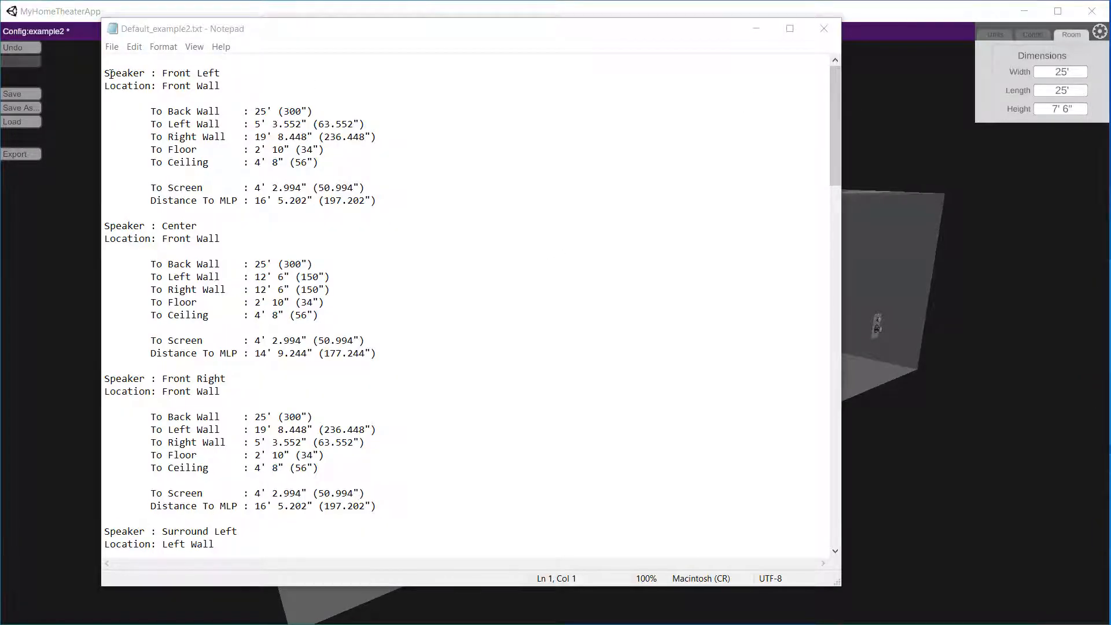
# Examine the front left speaker, main listening position and view screen distances in the exported text file in Notepad, and close it.
pyautogui.moveTo(110, 74); pyautogui.dragTo(404, 204)
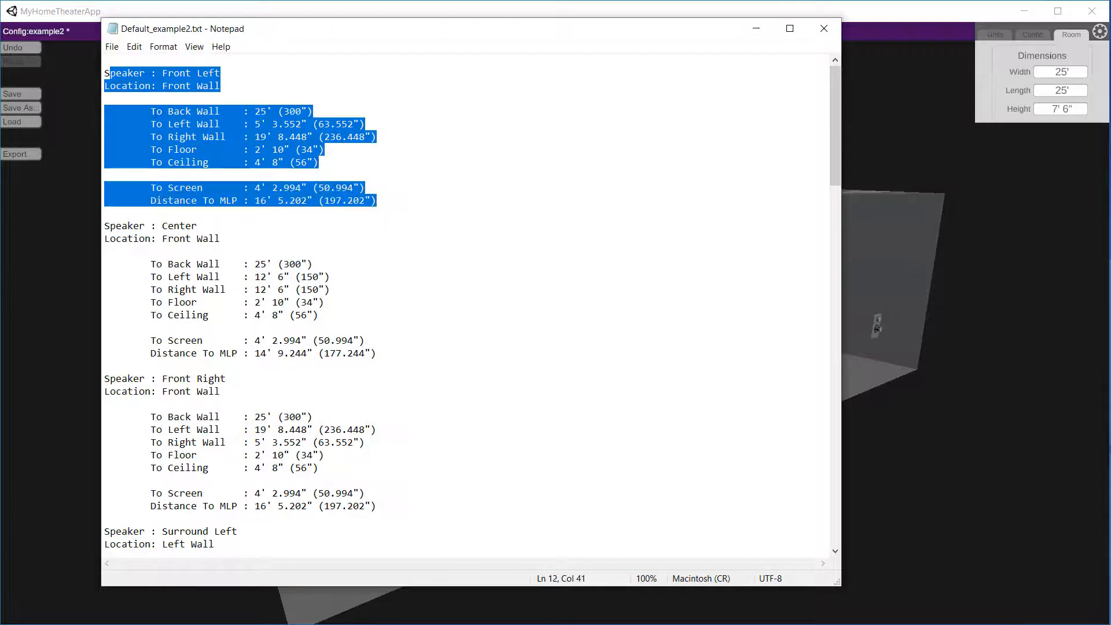
pyautogui.click(282, 118)
pyautogui.moveTo(316, 111); pyautogui.dragTo(156, 112)
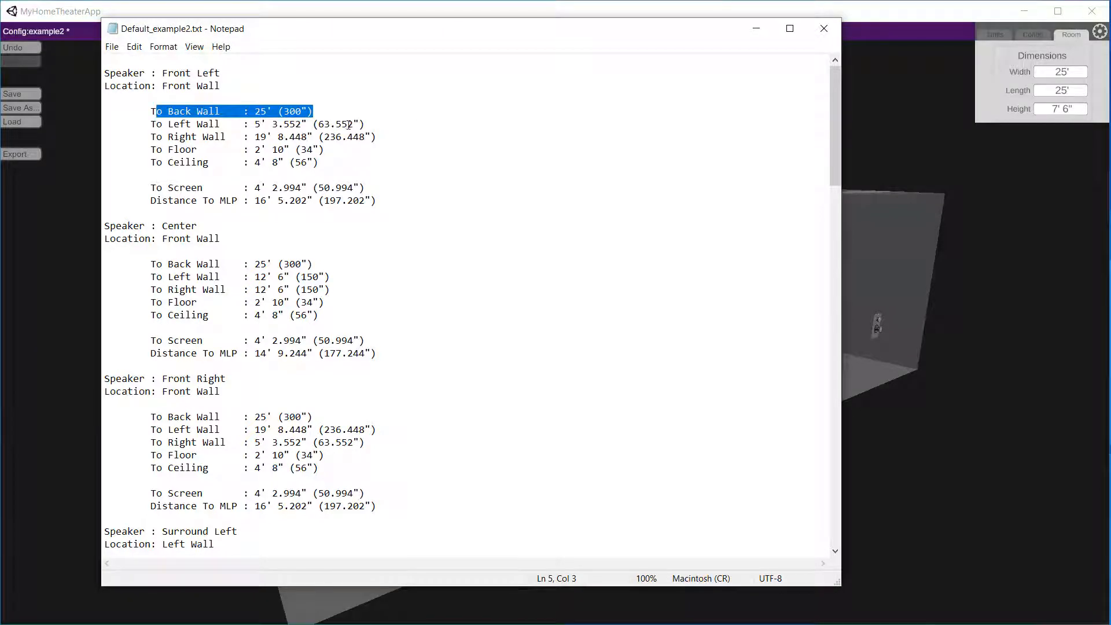
pyautogui.moveTo(365, 124); pyautogui.dragTo(181, 124)
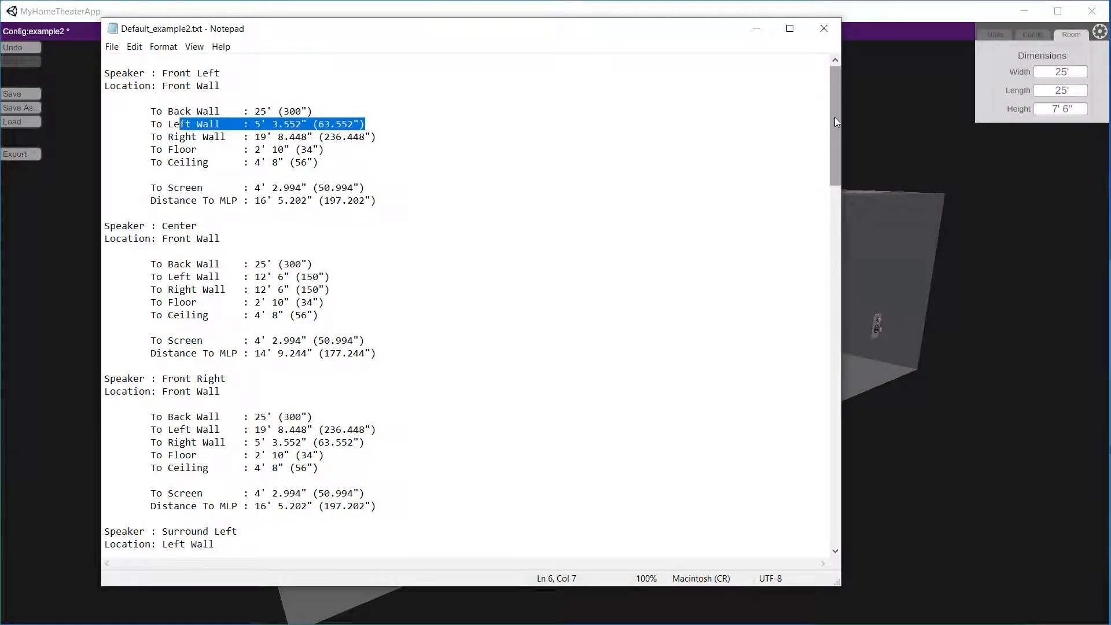
pyautogui.moveTo(835, 117); pyautogui.dragTo(825, 499)
pyautogui.moveTo(385, 535); pyautogui.dragTo(105, 264)
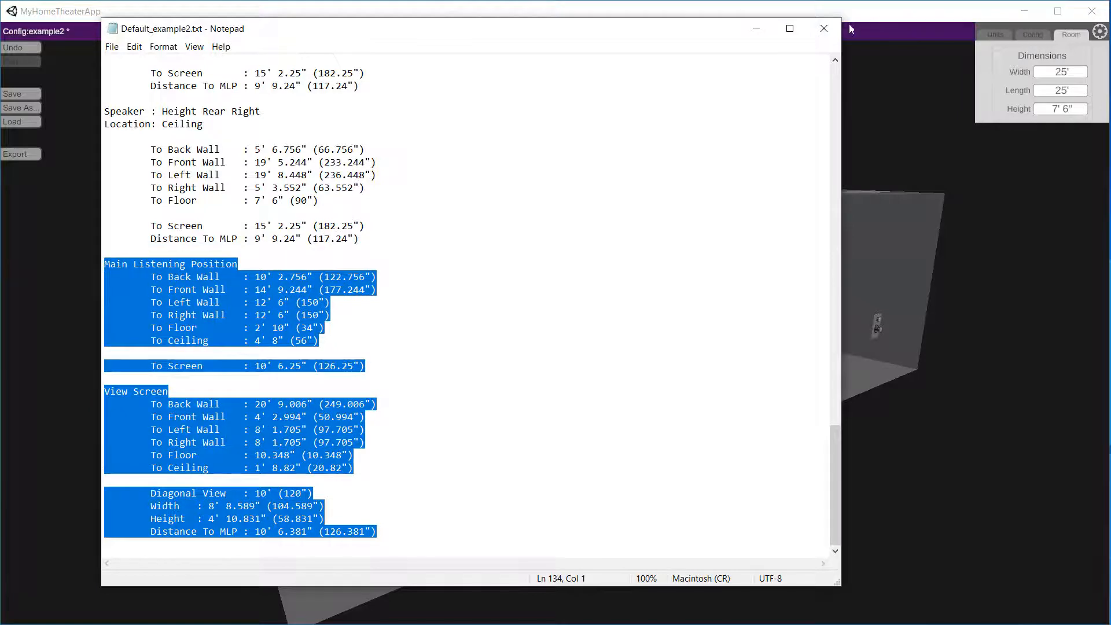
pyautogui.click(823, 27)
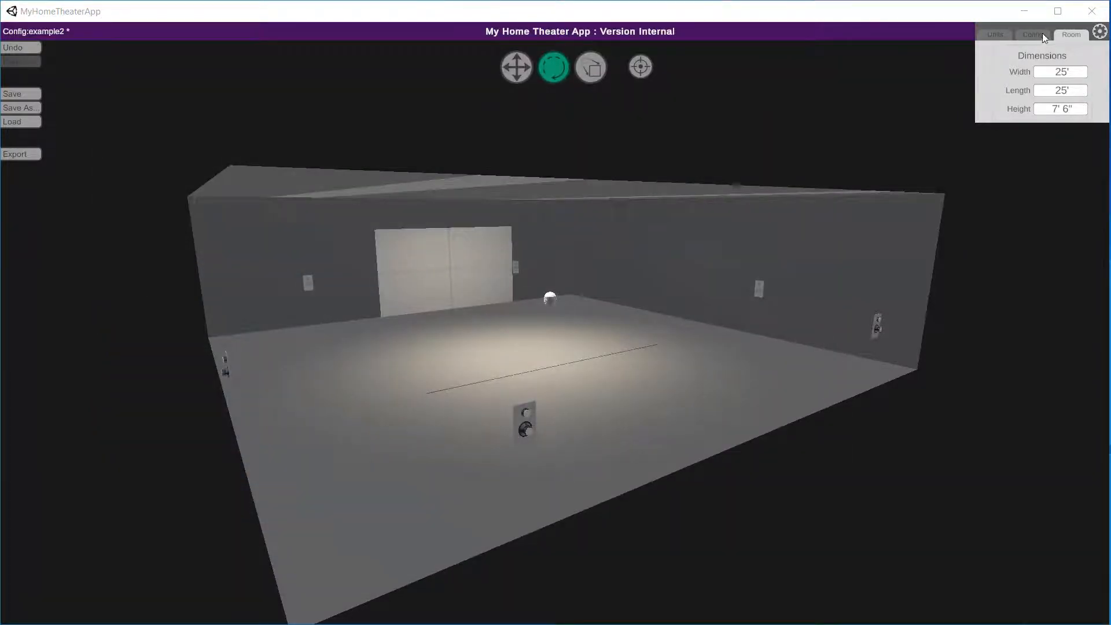
# Show the units settings and select the main listening position marker in the room.
pyautogui.click(1005, 34)
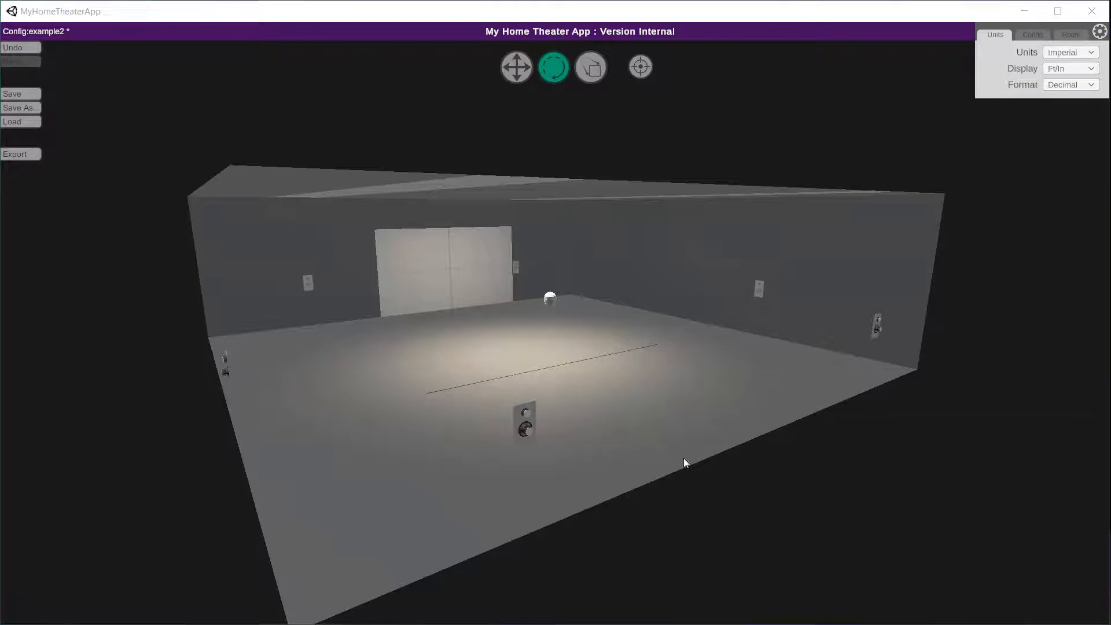
pyautogui.click(480, 260)
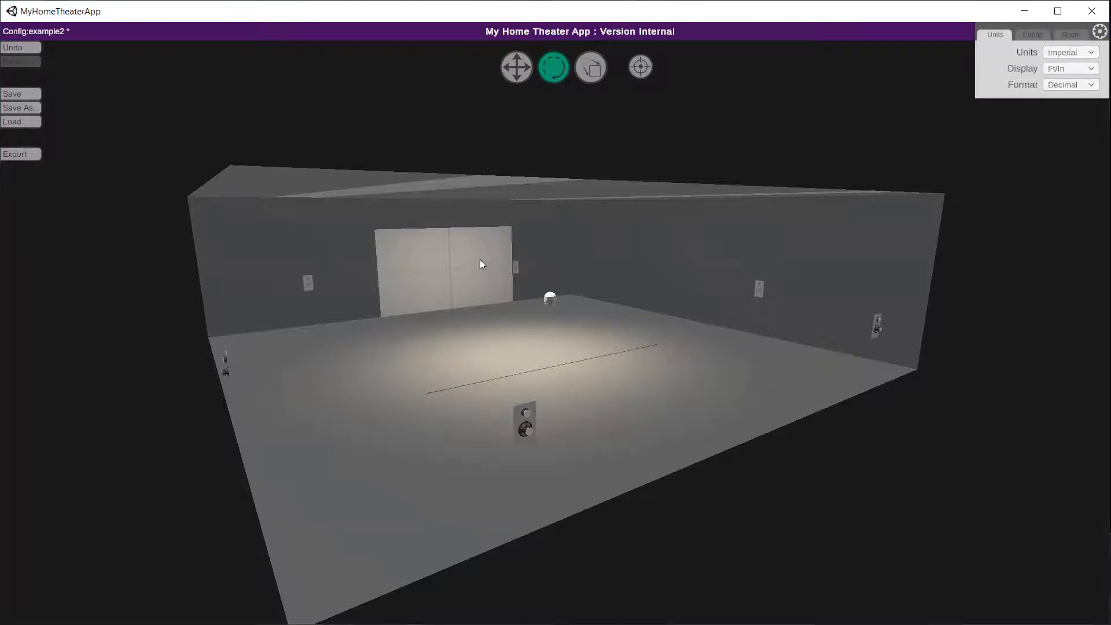
pyautogui.click(551, 304)
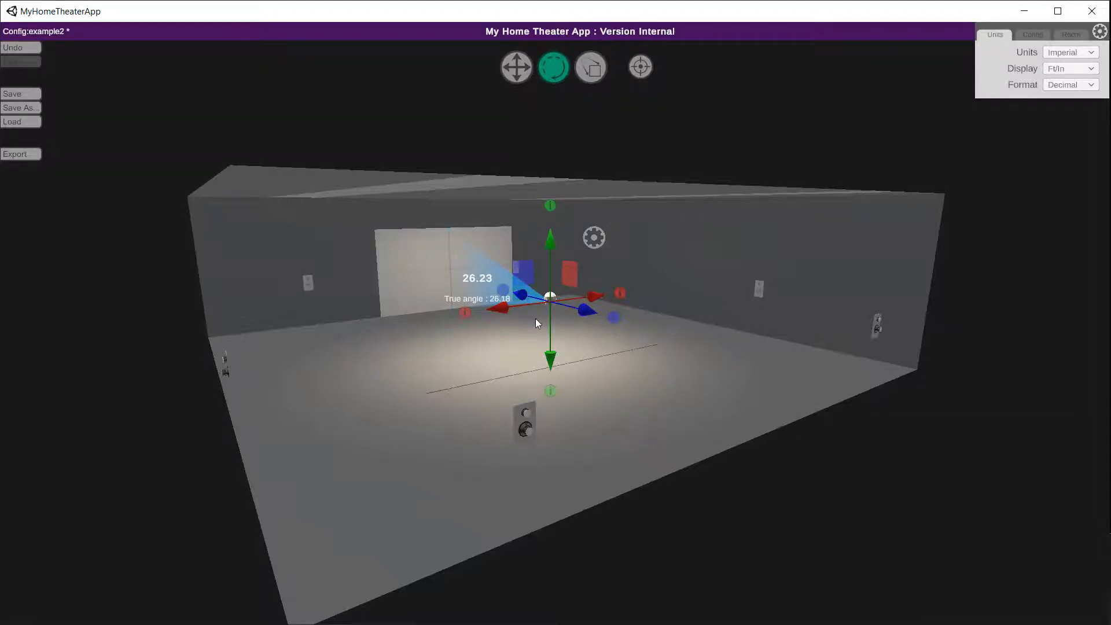
# Move the main listening position vertically and across the room to about 3' 2" above the floor, and show its distance to the floor.
pyautogui.moveTo(536, 319); pyautogui.dragTo(598, 315, button='middle')
pyautogui.moveTo(609, 308)
pyautogui.mouseDown()
pyautogui.moveTo(712, 304)
pyautogui.moveTo(570, 298)
pyautogui.moveTo(741, 302)
pyautogui.moveTo(579, 301)
pyautogui.moveTo(602, 301)
pyautogui.mouseUp()
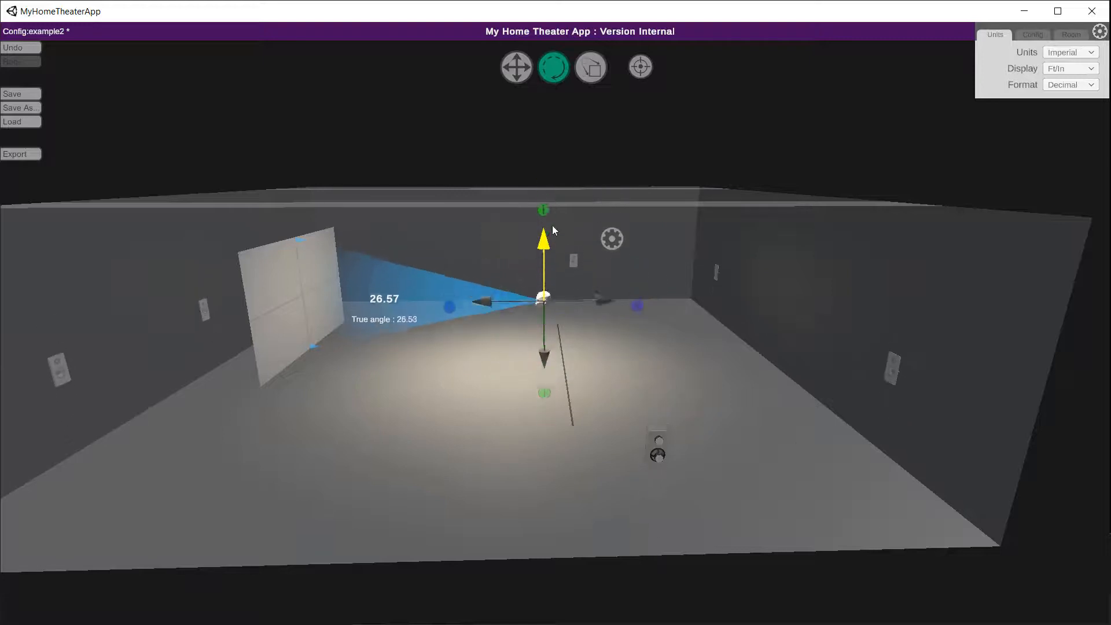
pyautogui.moveTo(612, 310); pyautogui.dragTo(591, 297, button='middle')
pyautogui.moveTo(582, 258); pyautogui.dragTo(603, 250)
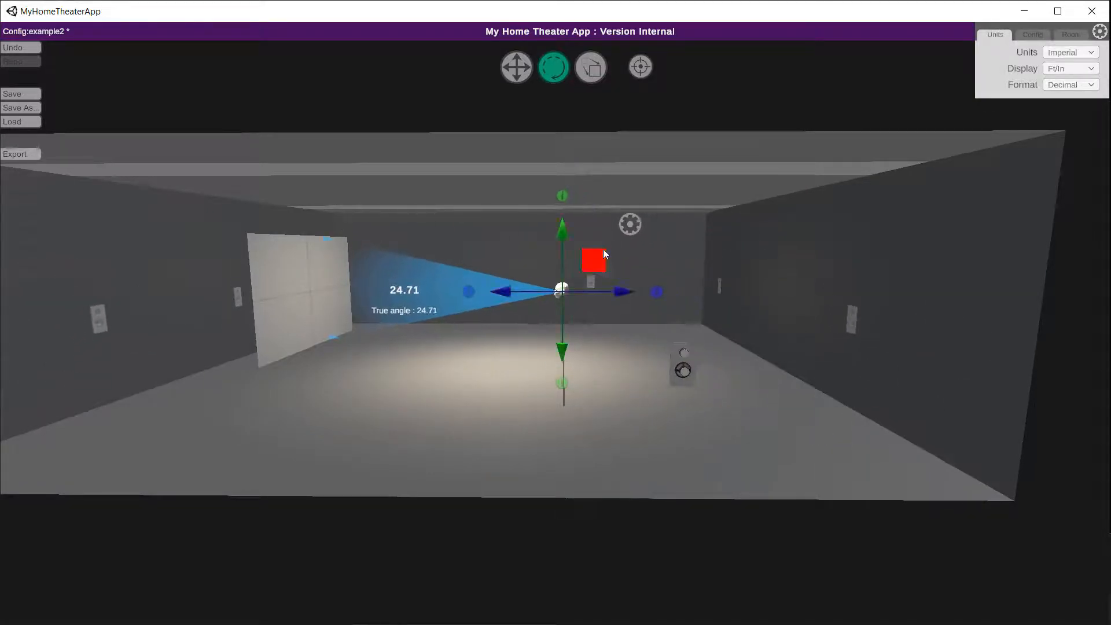
pyautogui.moveTo(603, 250); pyautogui.dragTo(587, 303, button='middle')
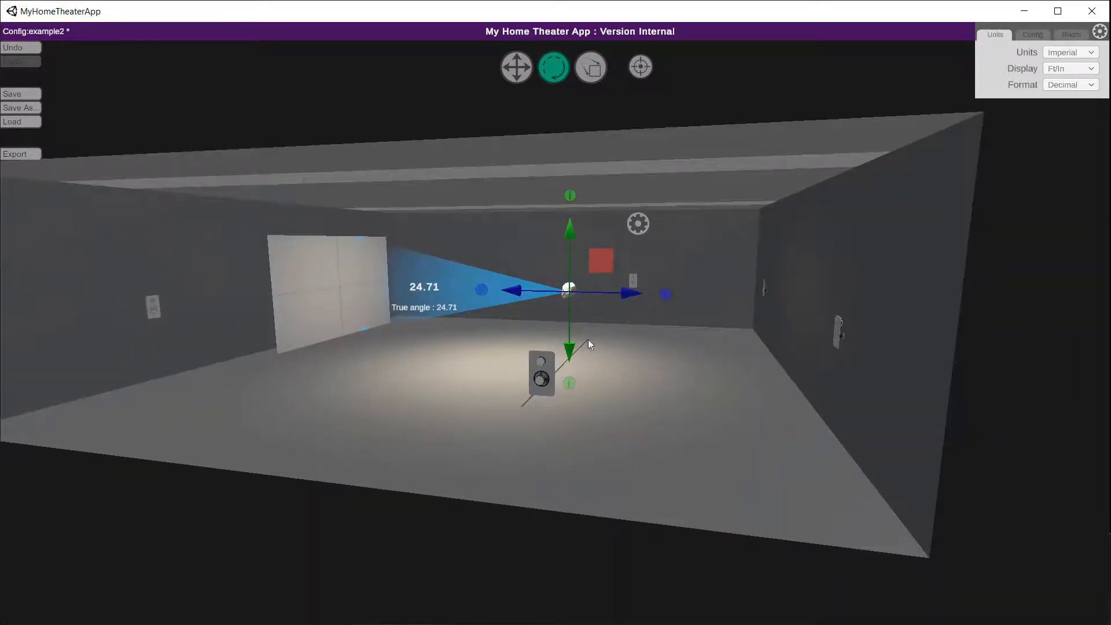
pyautogui.moveTo(617, 375); pyautogui.dragTo(609, 381, button='middle')
pyautogui.scroll(3, 605, 383)
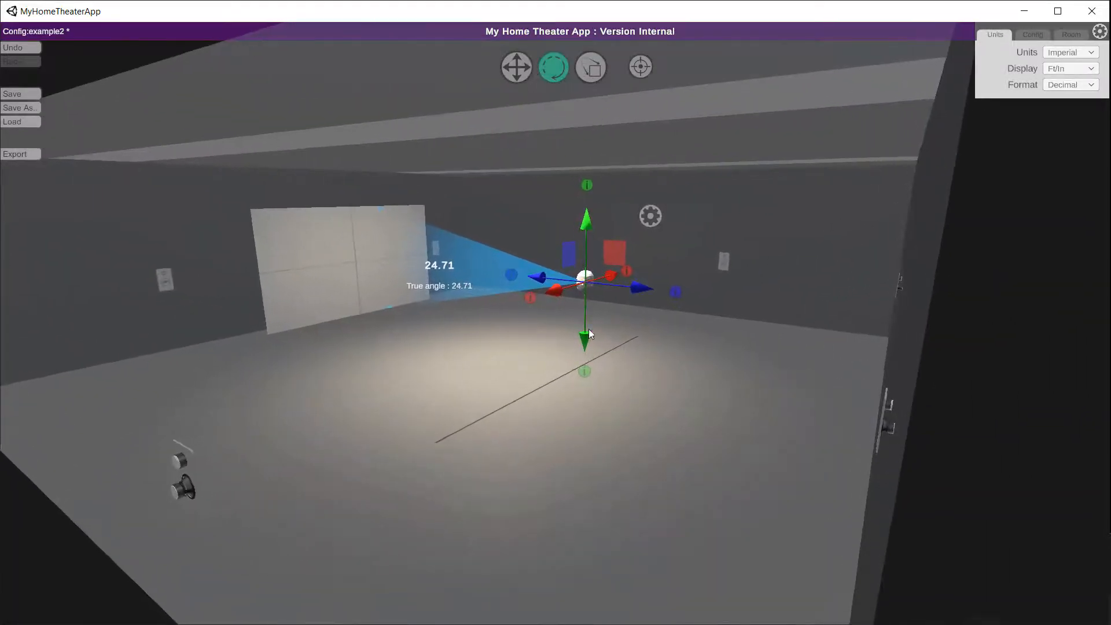
pyautogui.click(585, 373)
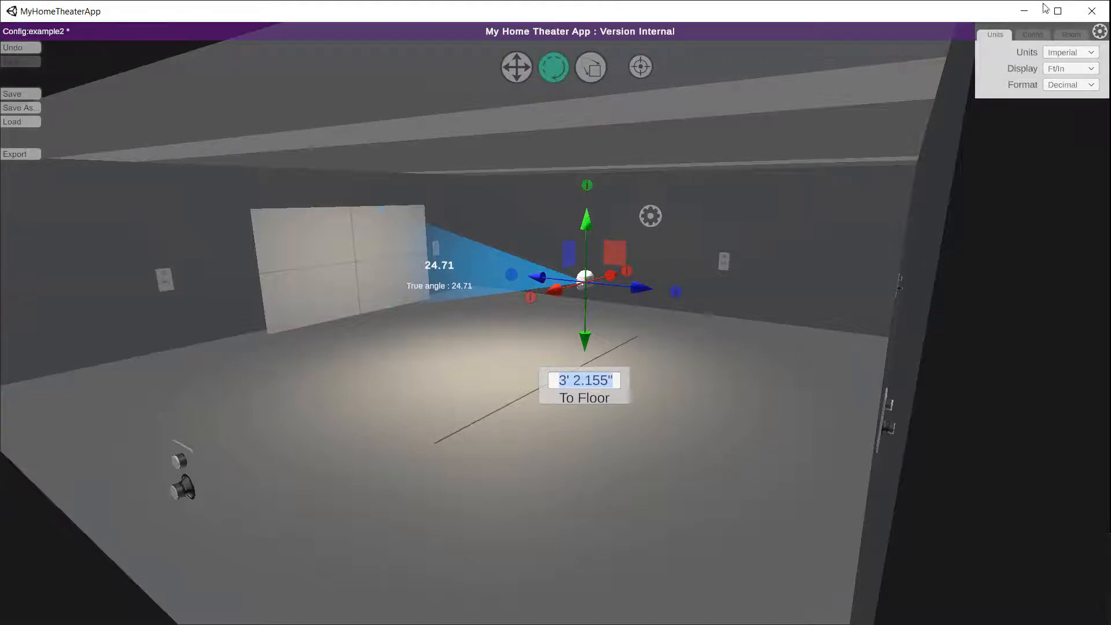
# Review the unit system choices, switch the length display to Inches, and return it to Ft/In.
pyautogui.click(1001, 33)
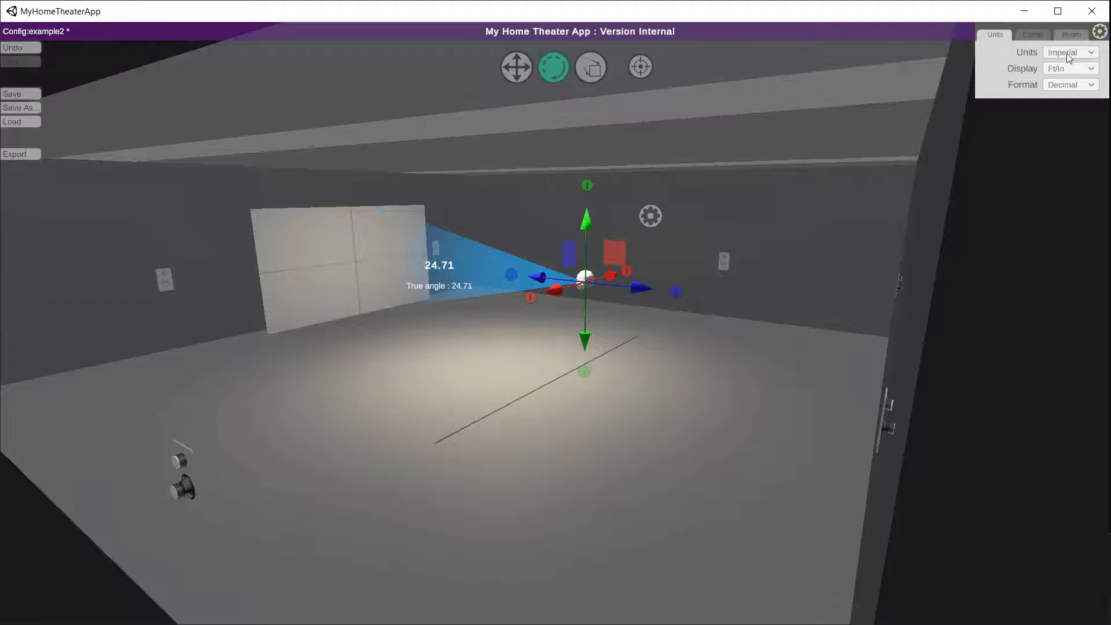
pyautogui.click(1069, 53)
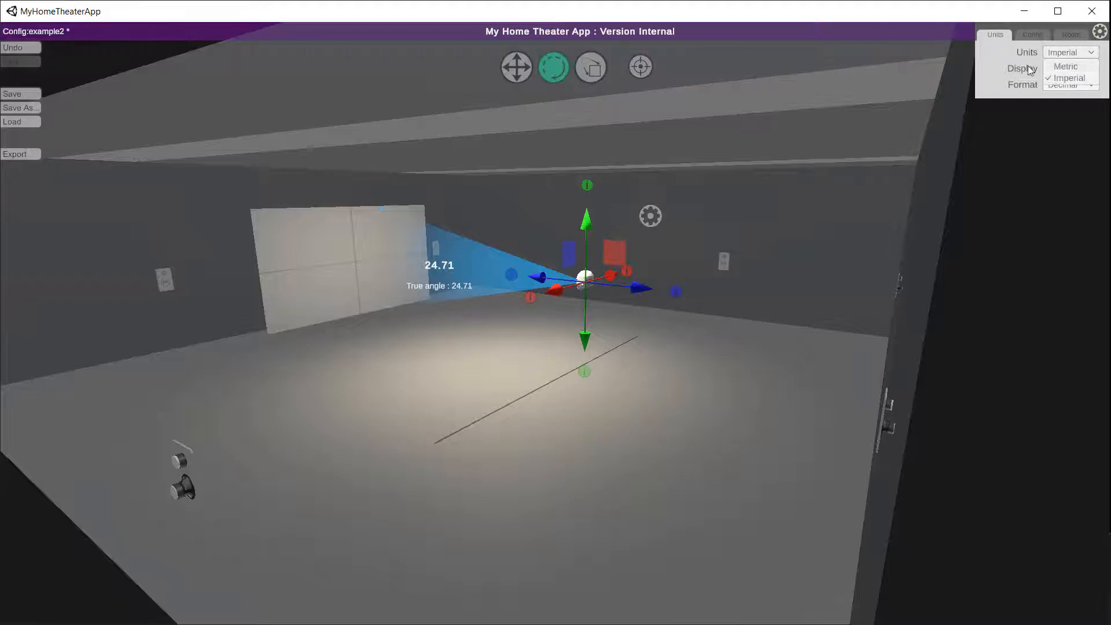
pyautogui.click(1000, 61)
pyautogui.click(1072, 68)
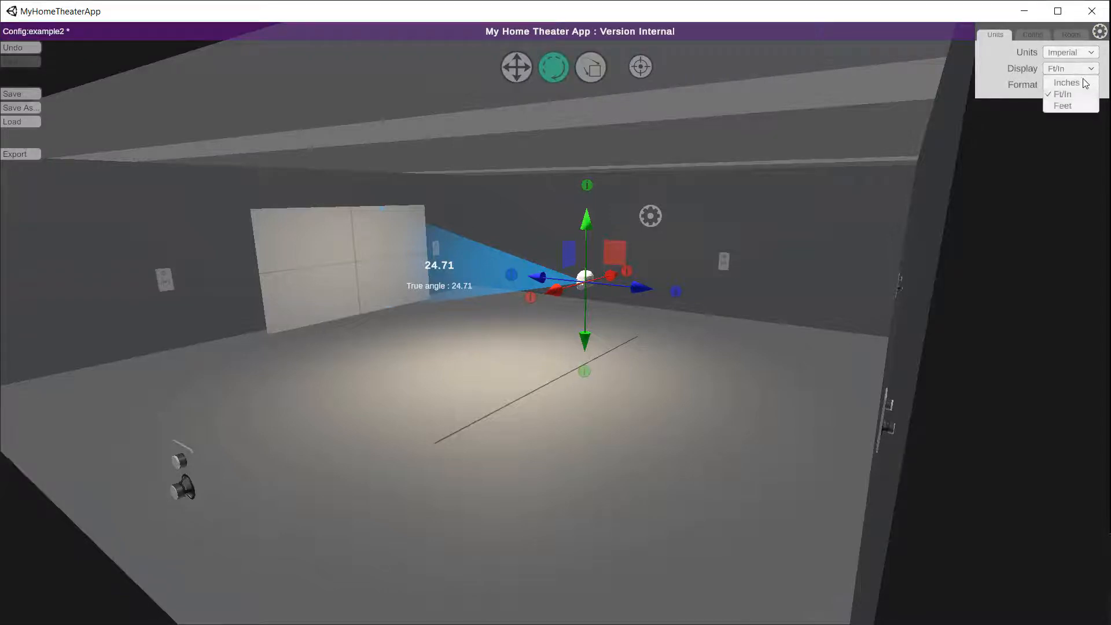
pyautogui.click(1083, 81)
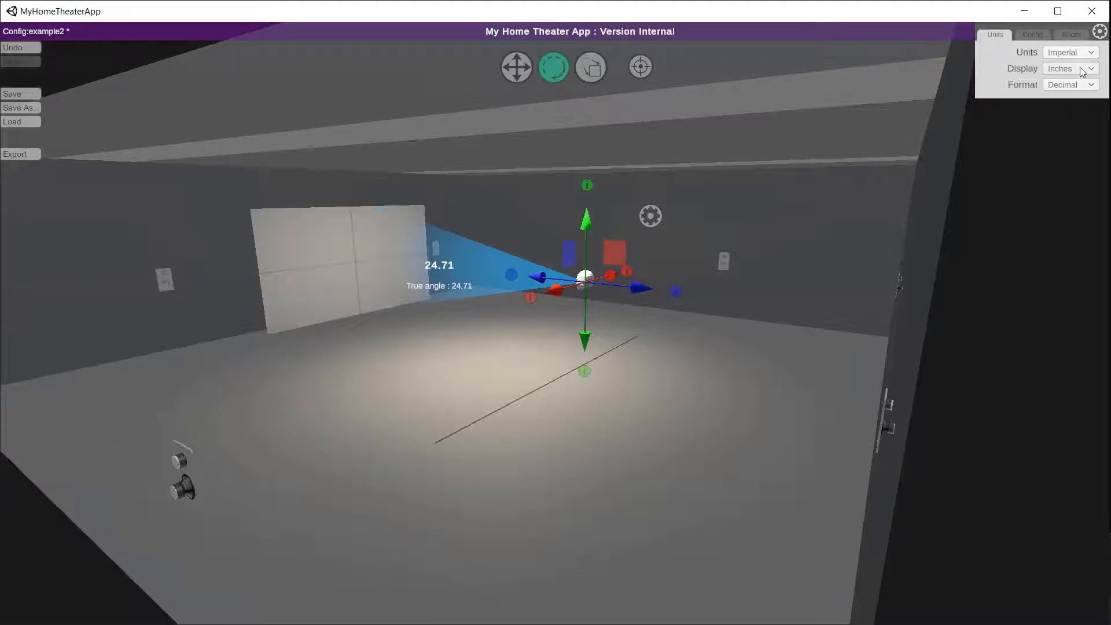
pyautogui.click(1081, 71)
pyautogui.click(1080, 70)
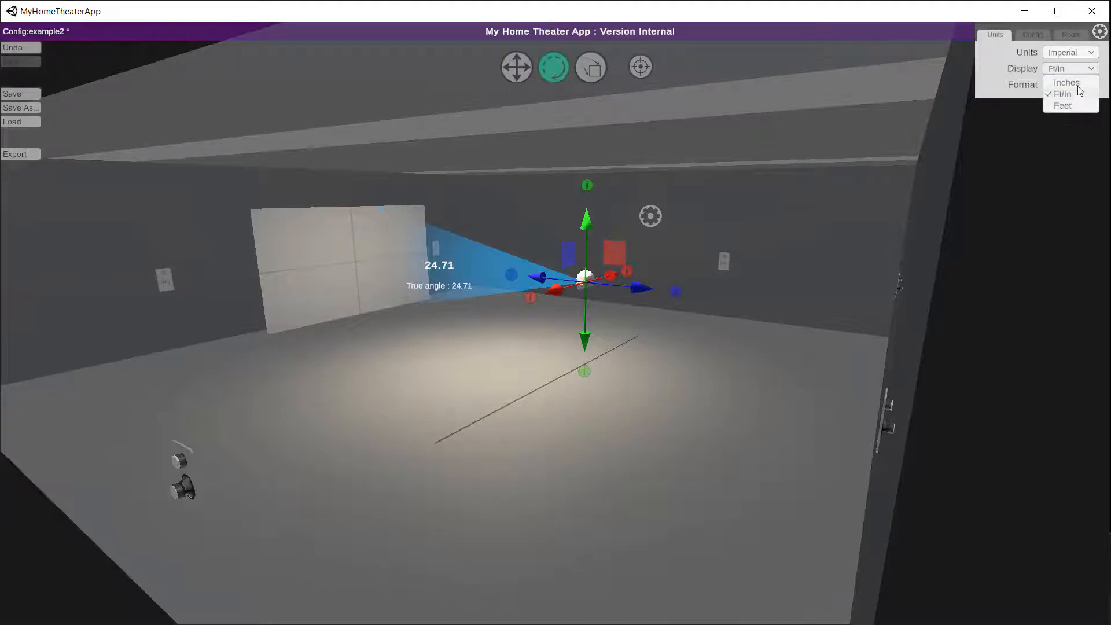
# Switch the units to Metric, review the metric display options, and return to Imperial with the Ft/In display.
pyautogui.click(1076, 51)
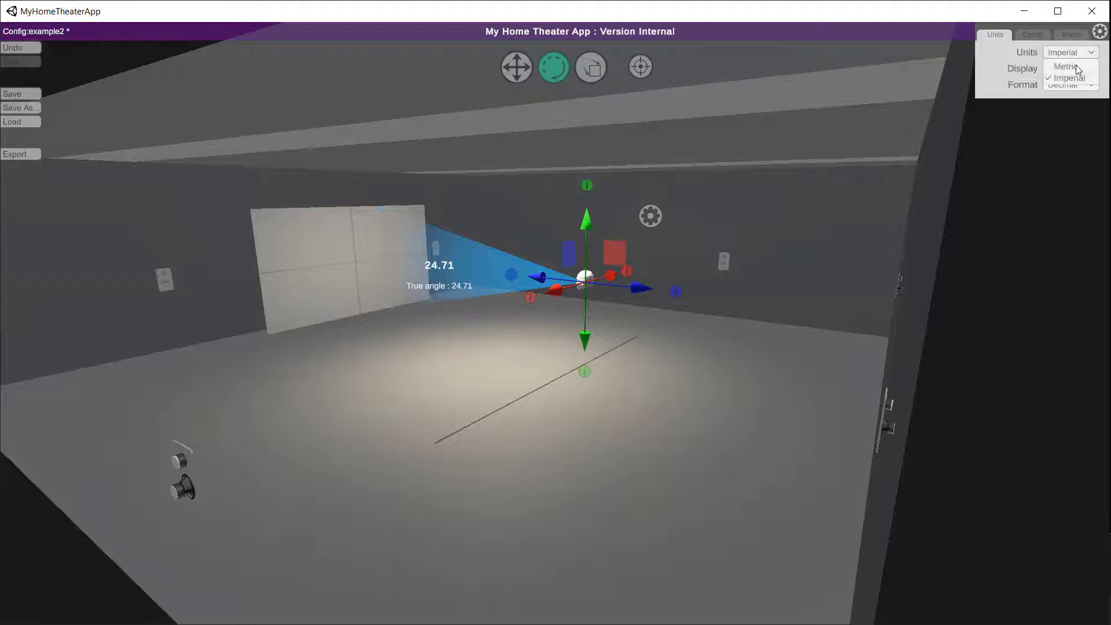
pyautogui.click(1078, 68)
pyautogui.click(1080, 70)
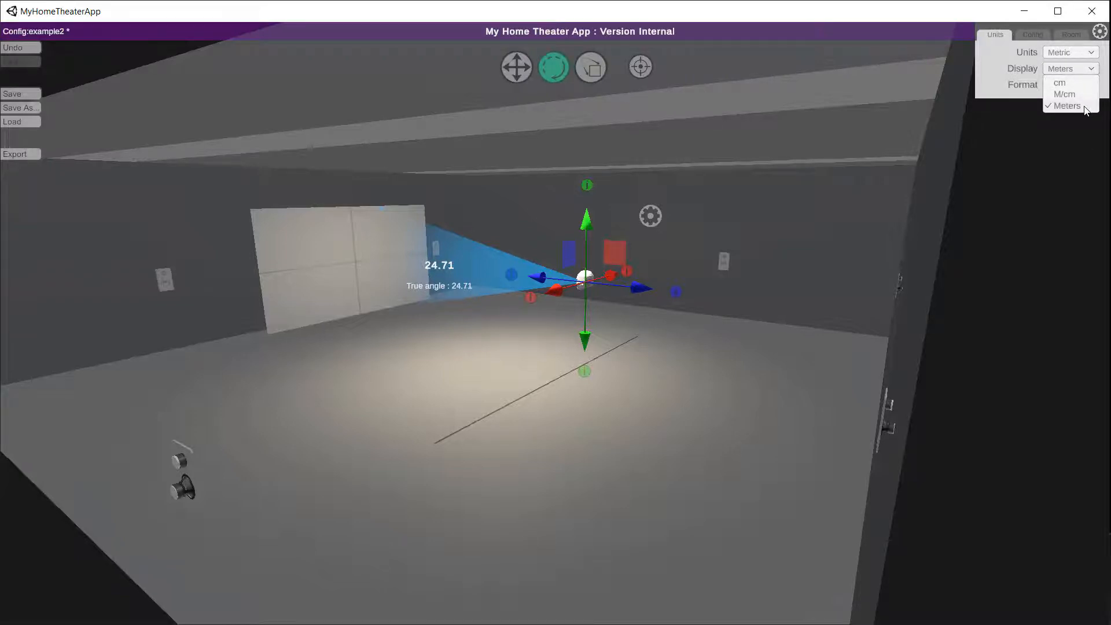
pyautogui.click(1026, 67)
pyautogui.click(1061, 53)
pyautogui.click(1072, 78)
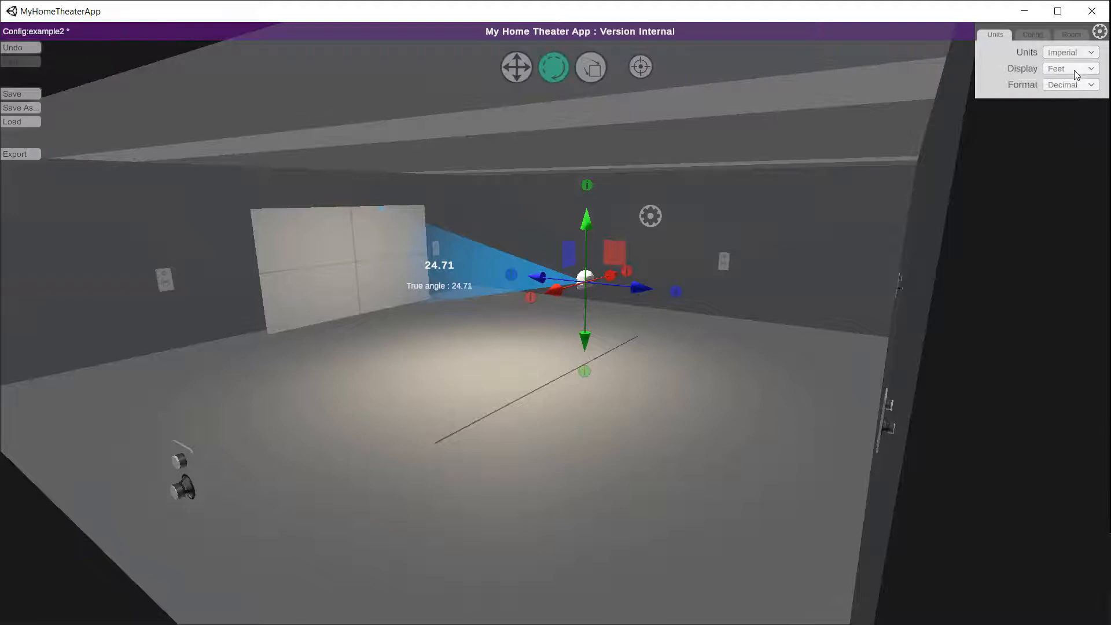
pyautogui.click(1074, 70)
# Set the main listening position's distance to the floor to 3' 3.37", and enter the same distance again as 100cm.
pyautogui.click(583, 372)
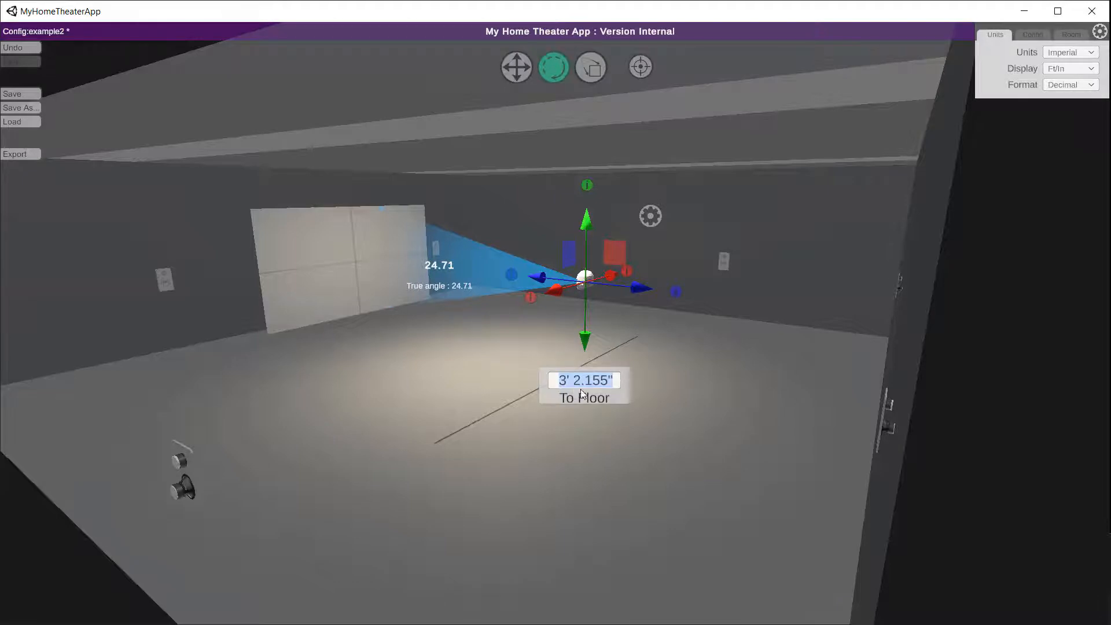
pyautogui.write('3ft')
pyautogui.press('Return')
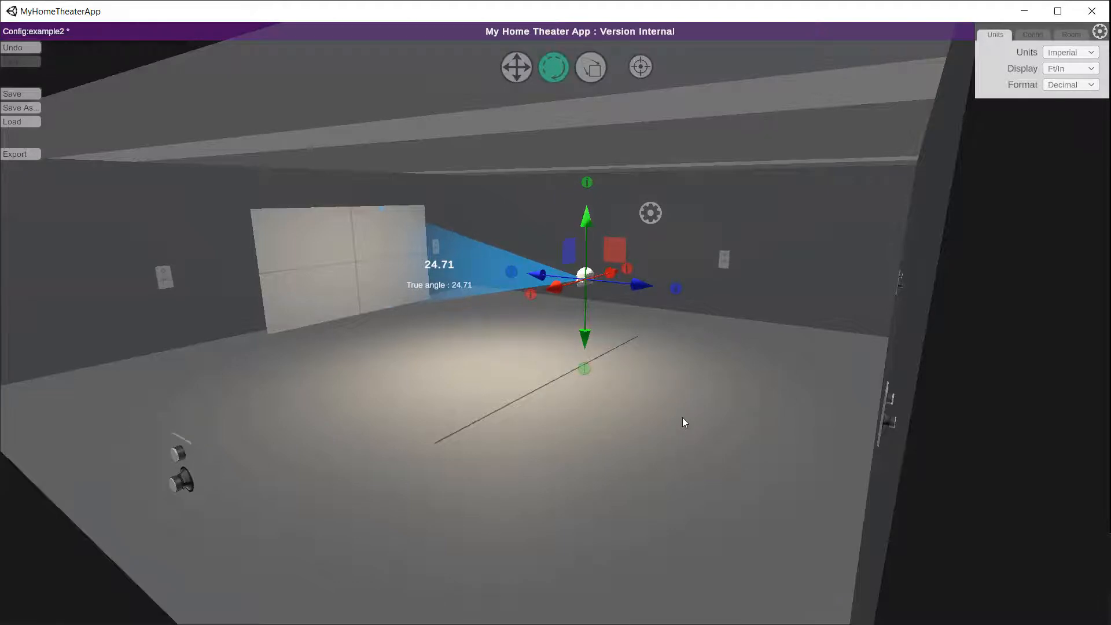
pyautogui.click(584, 368)
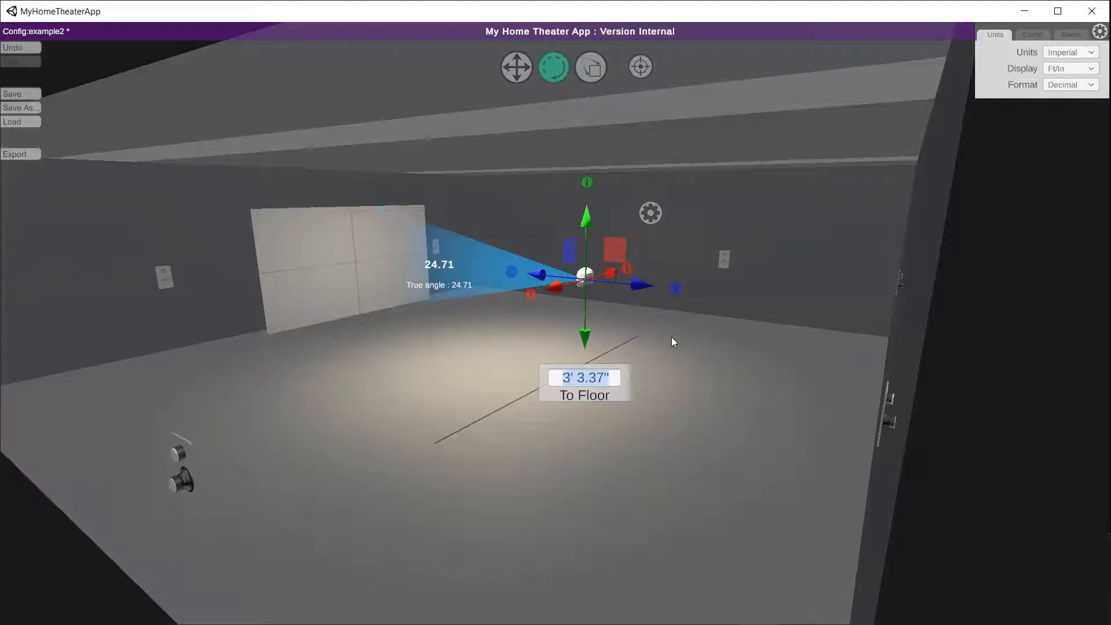
pyautogui.write('100cm')
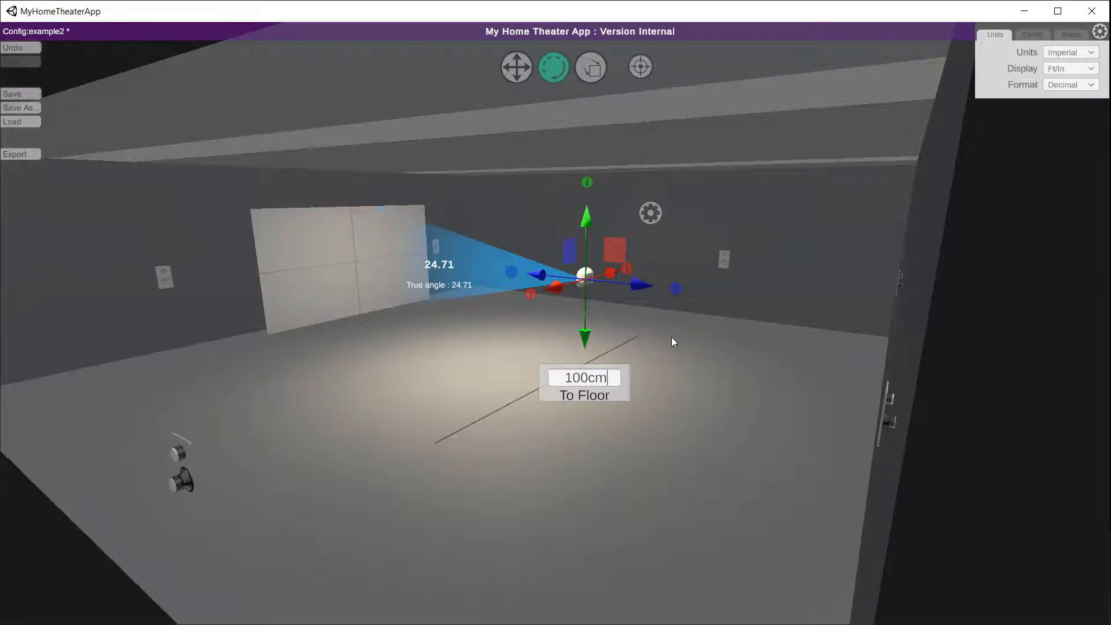
pyautogui.press('Return')
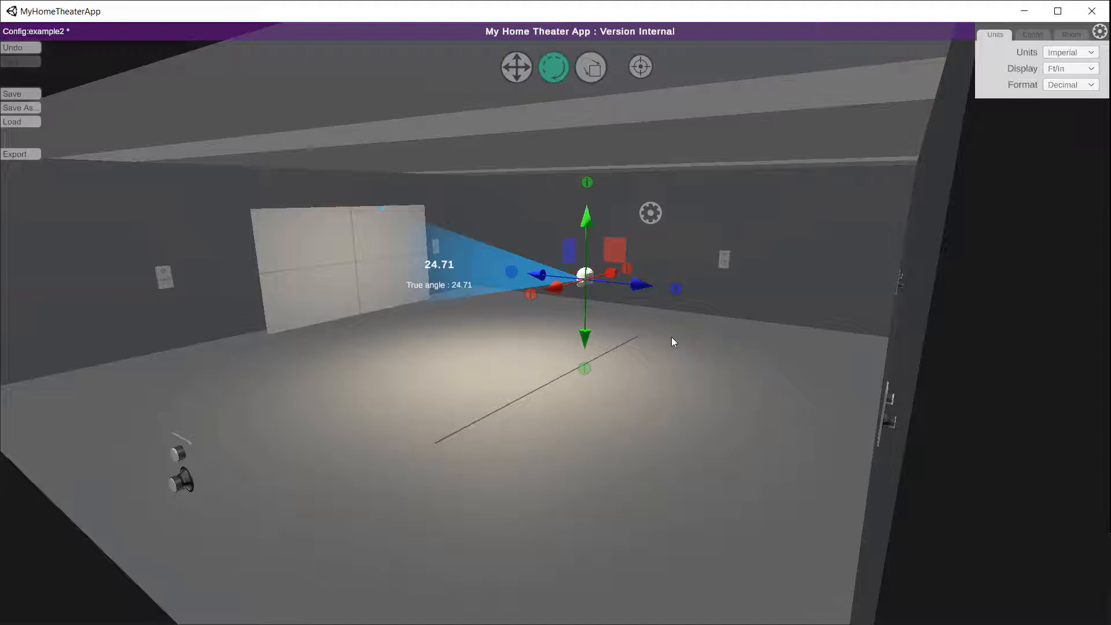
# Enter the main listening position's floor distance without a unit, first as 24 and again as 1.5.
pyautogui.click(583, 367)
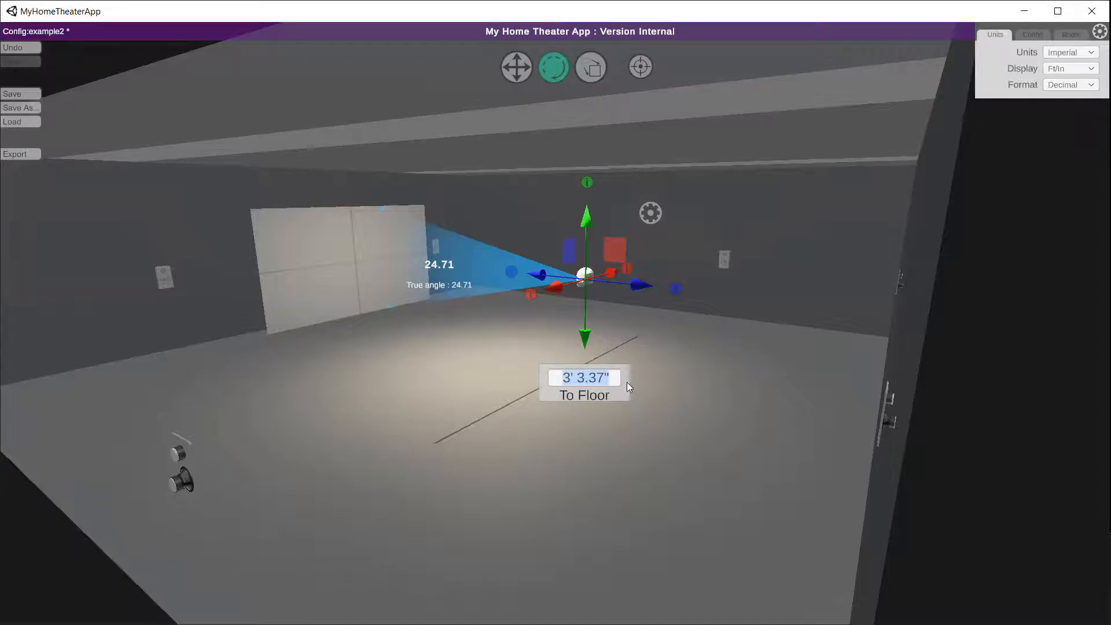
pyautogui.write('24')
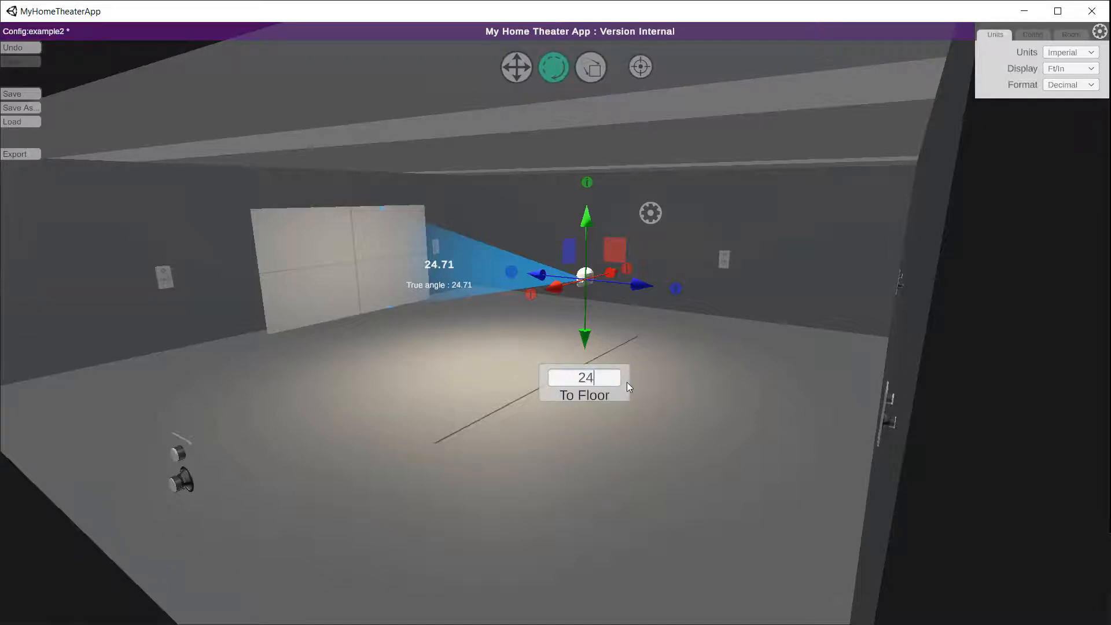
pyautogui.press('Return')
pyautogui.click(584, 400)
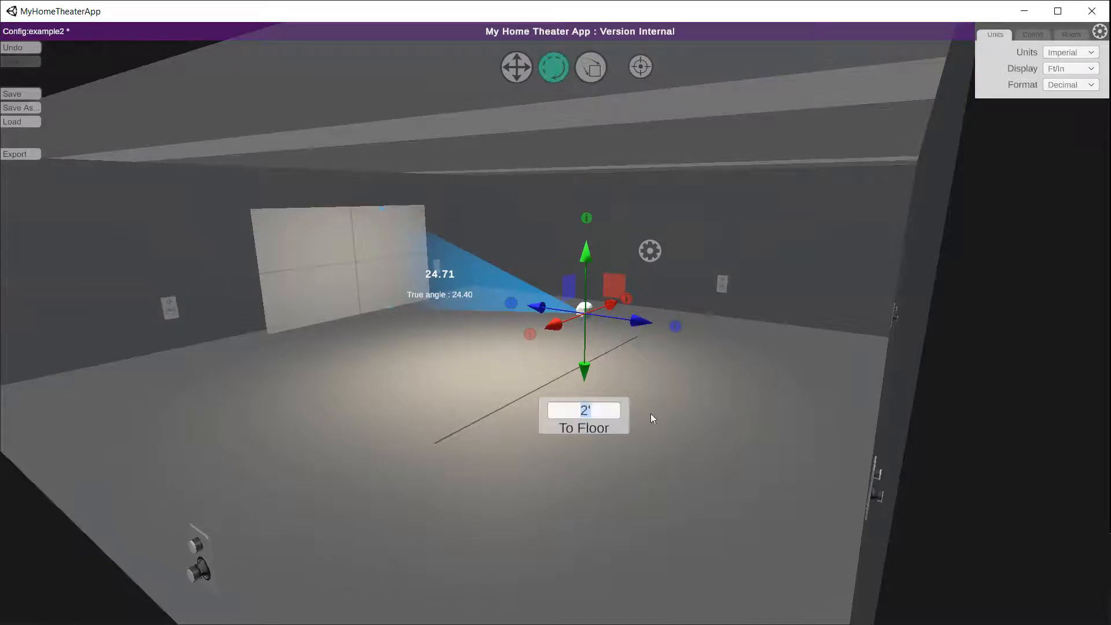
pyautogui.write('1.5')
pyautogui.press('Return')
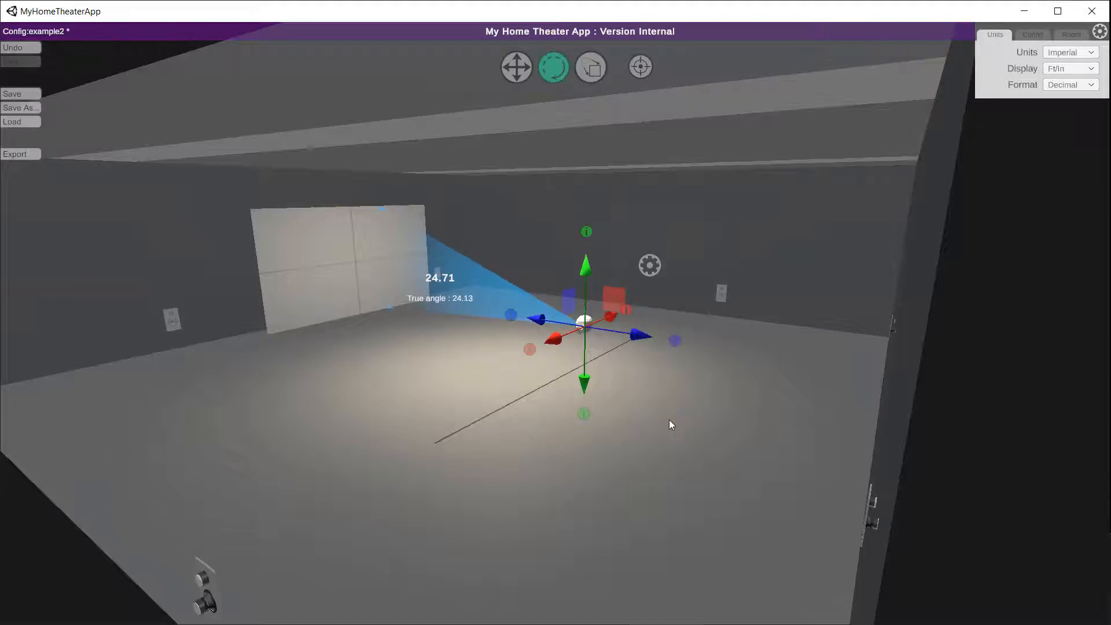
# Set the main listening position's distance to the floor using the combined value 1.5' 22".
pyautogui.click(583, 414)
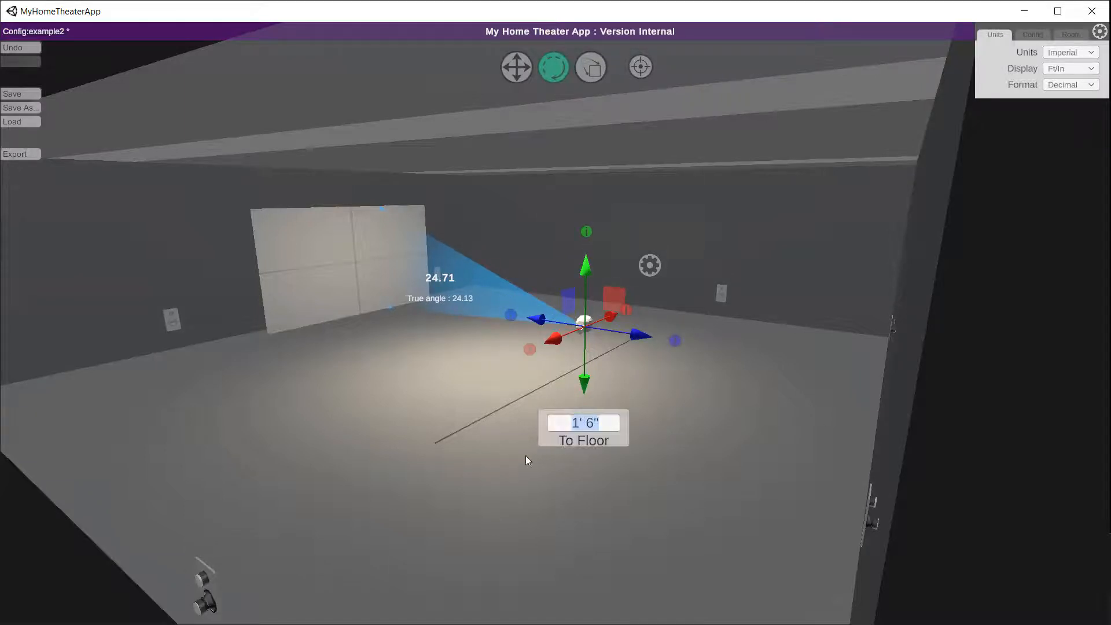
pyautogui.write('1.5\' 22"')
pyautogui.press('Return')
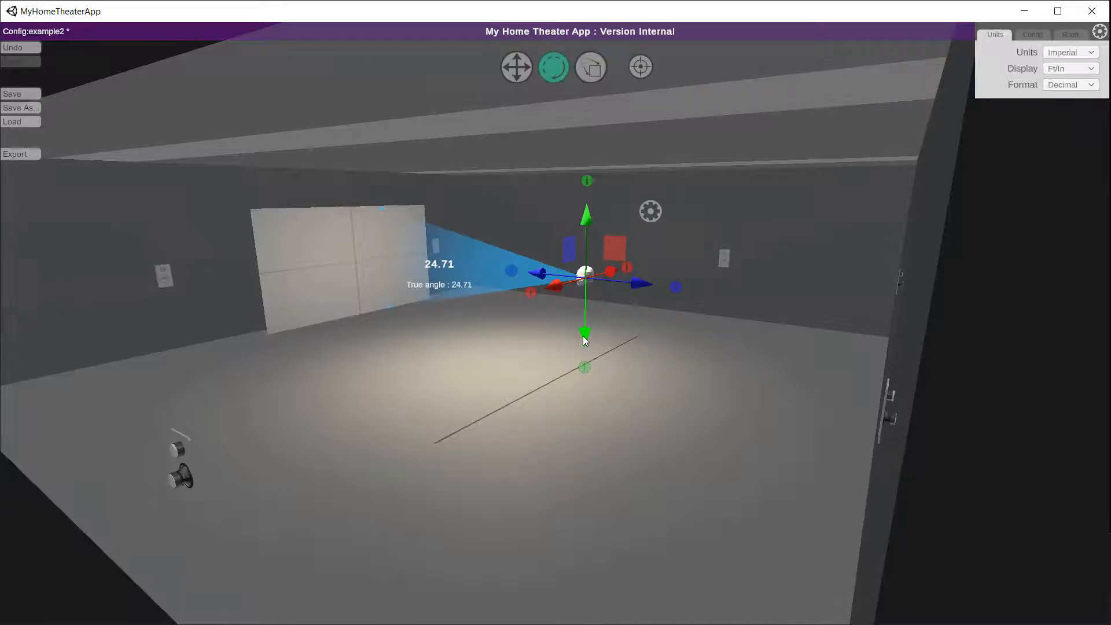
# Set the main listening position's floor distance to 3 1/2 feet as a fraction, and reset it to 3 feet.
pyautogui.click(589, 367)
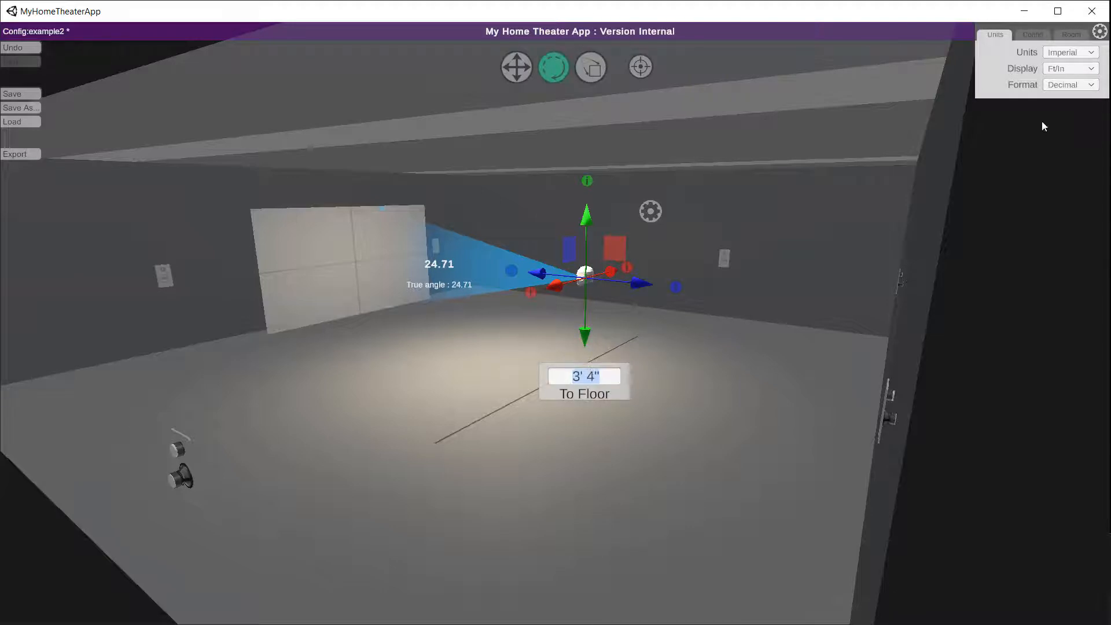
pyautogui.click(616, 377)
pyautogui.write('3 1/2')
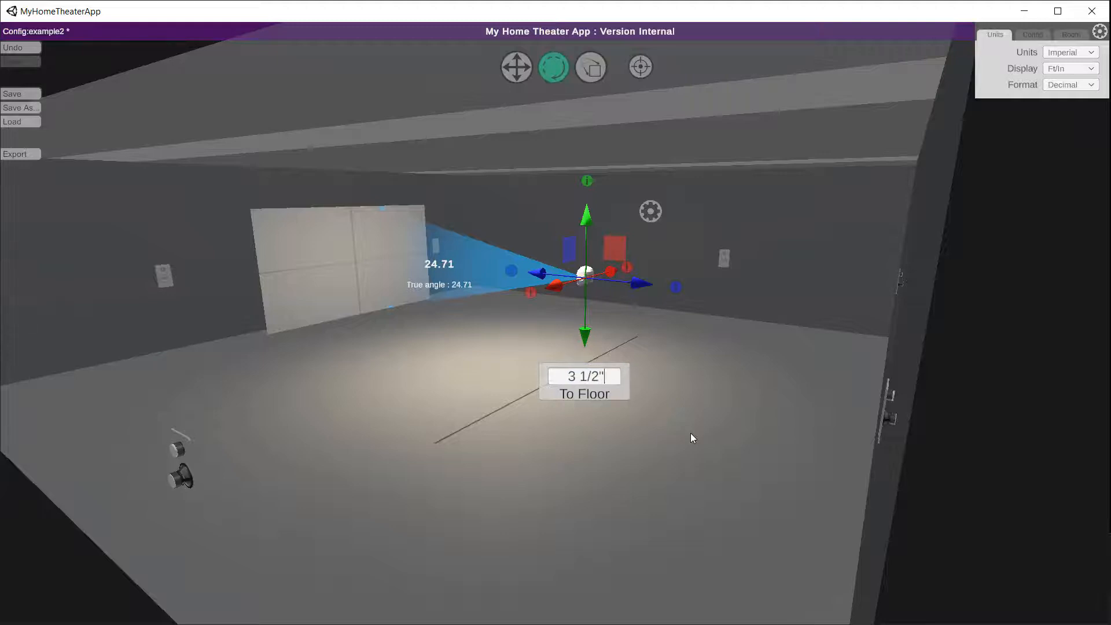
pyautogui.press('Return')
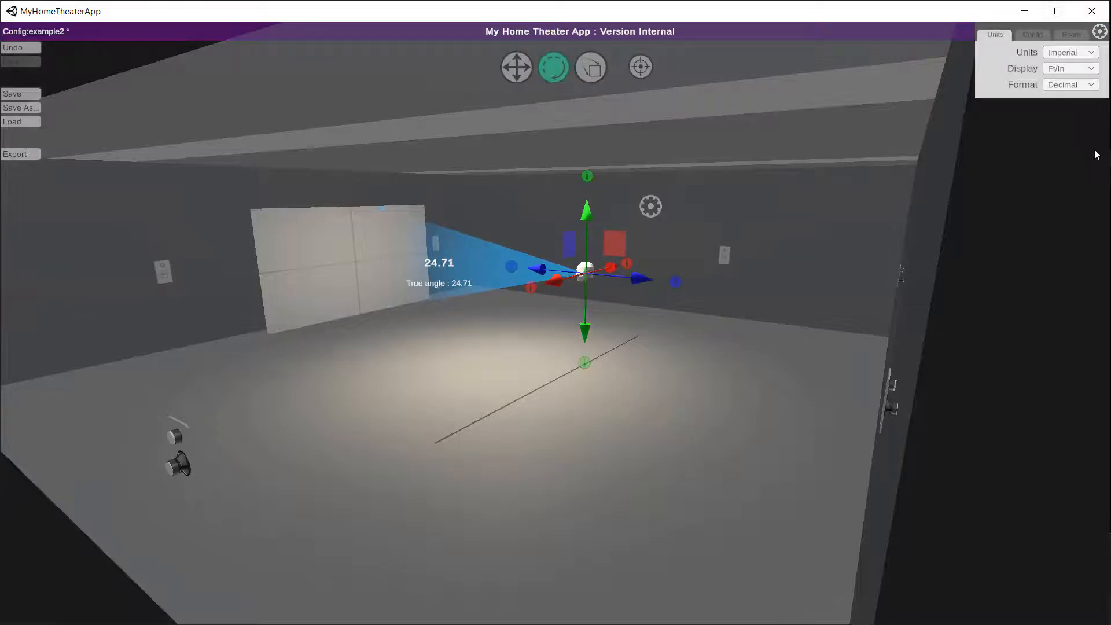
pyautogui.click(590, 363)
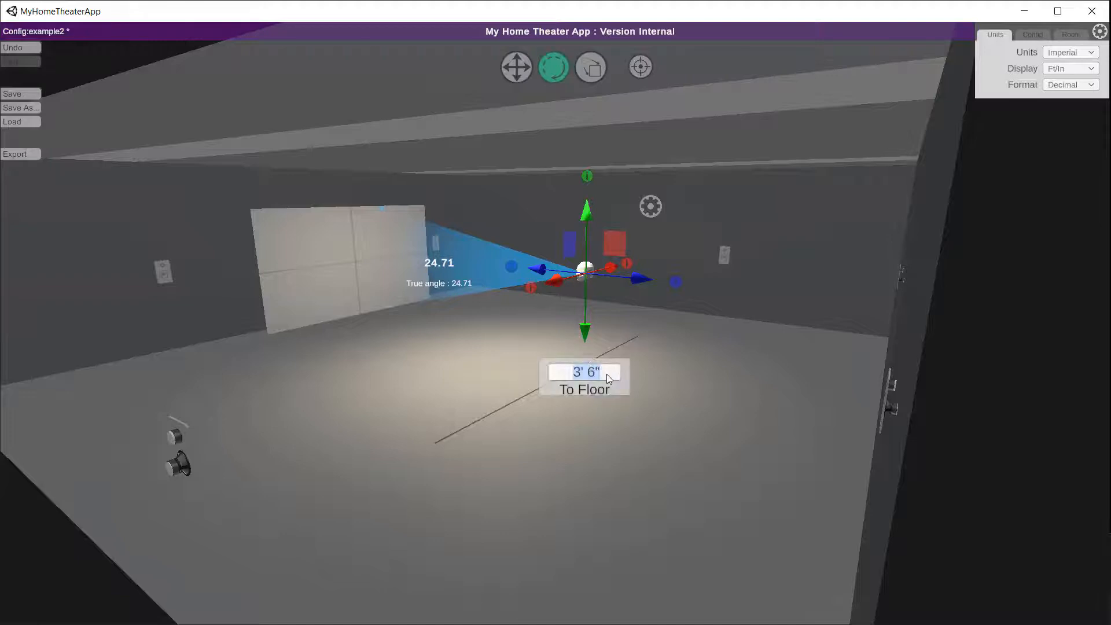
pyautogui.press('Return')
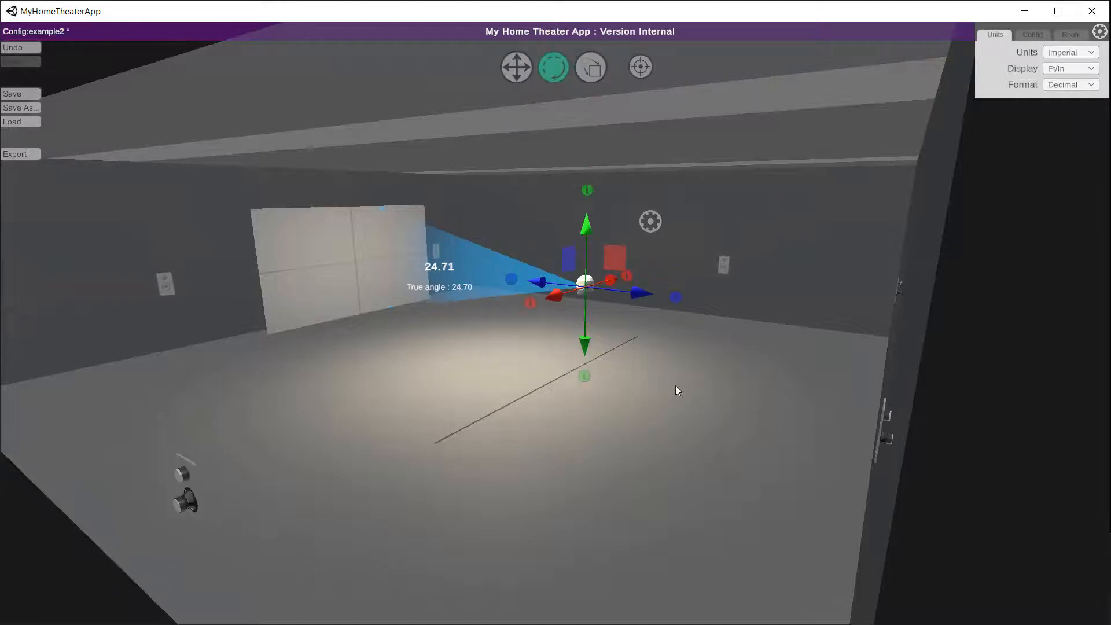
# Switch the length display to Inches and set the main listening position's distance to the floor to 2 inches.
pyautogui.click(1078, 70)
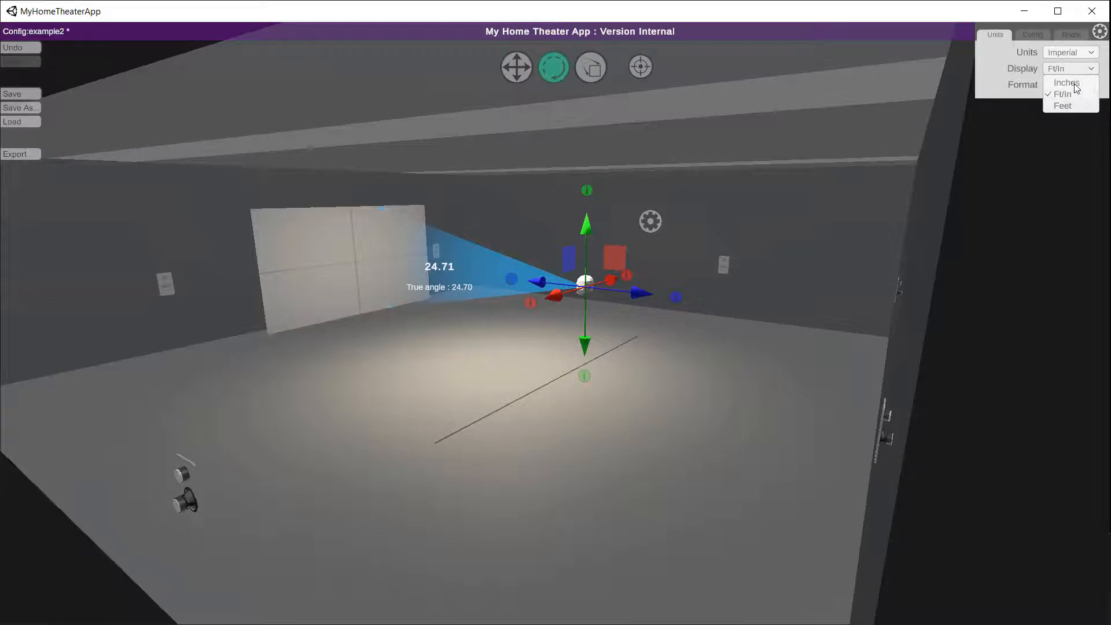
pyautogui.click(1074, 82)
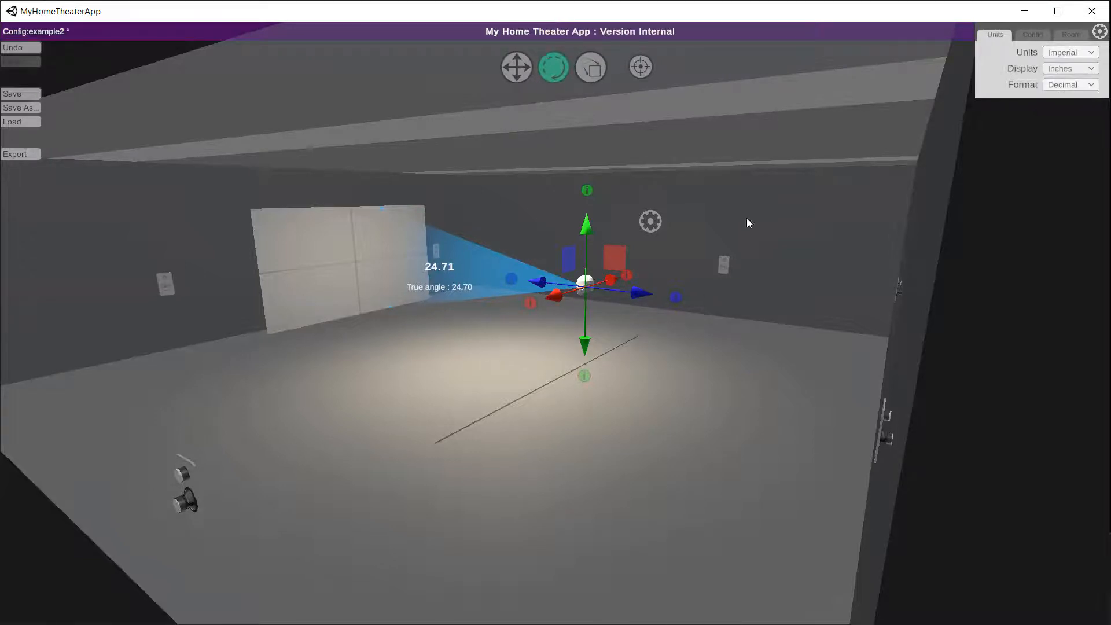
pyautogui.click(586, 375)
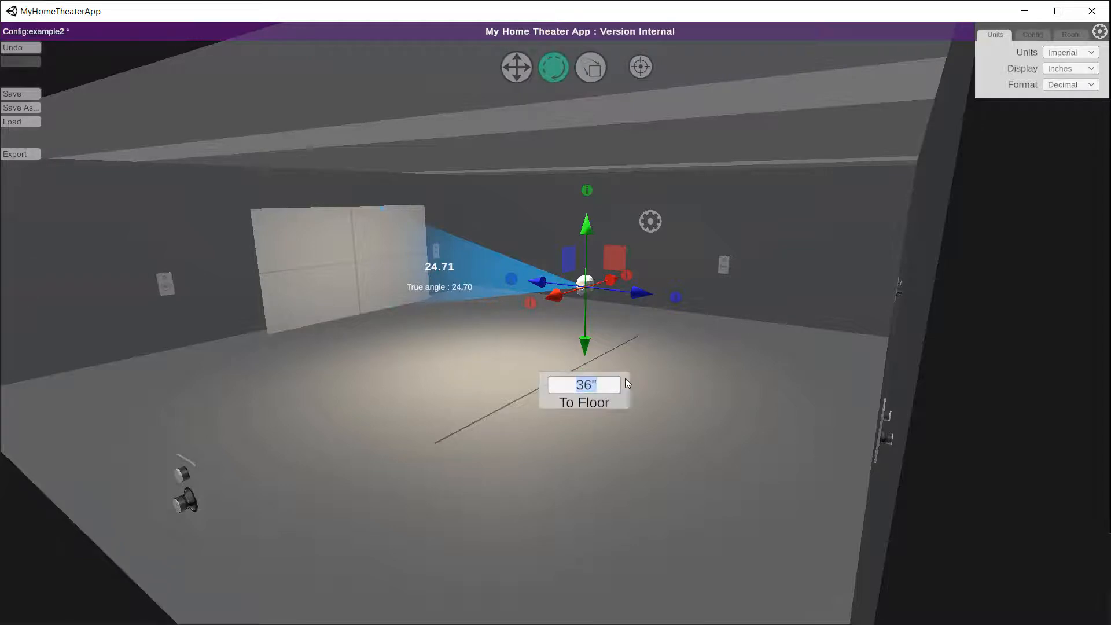
pyautogui.write('2')
pyautogui.press('Return')
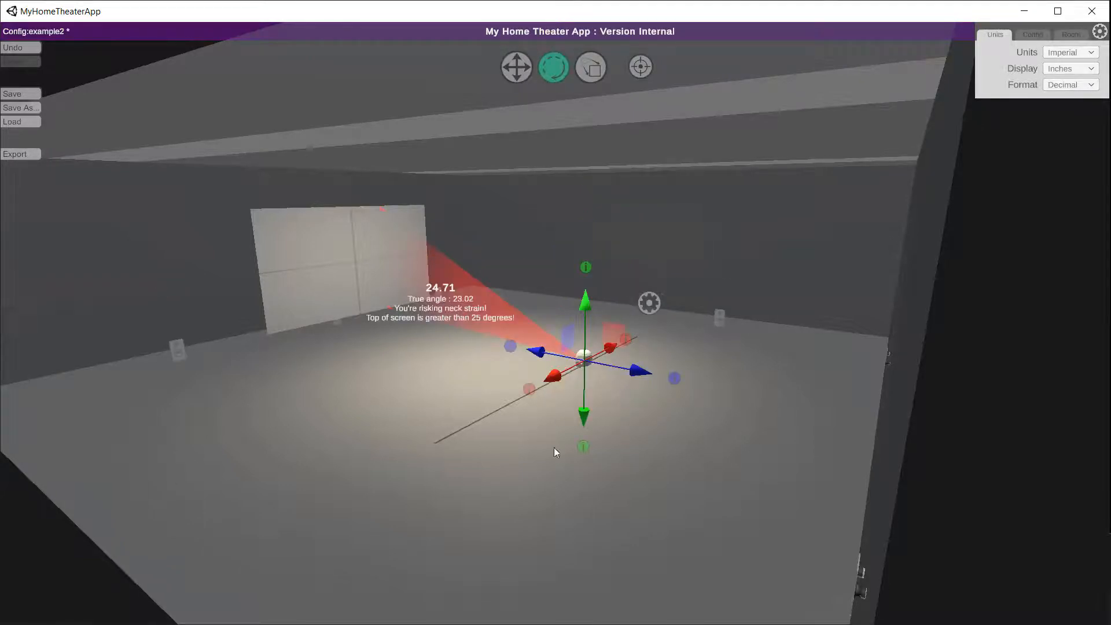
# Switch the units to Metric and check the available length display options, keeping cm.
pyautogui.click(1072, 51)
pyautogui.click(1080, 67)
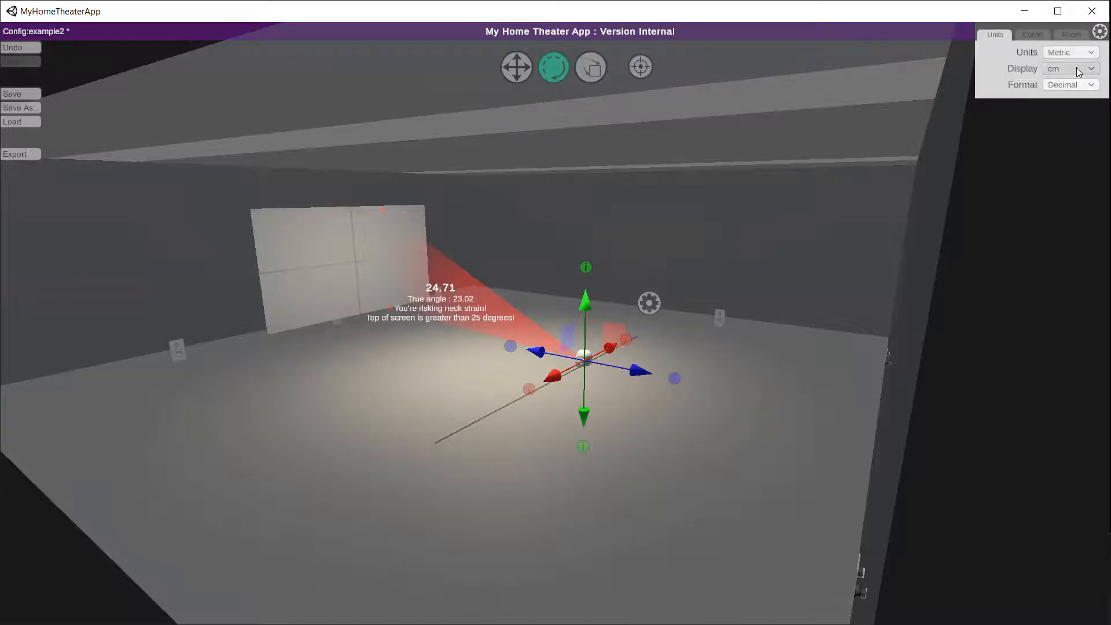
pyautogui.click(1077, 68)
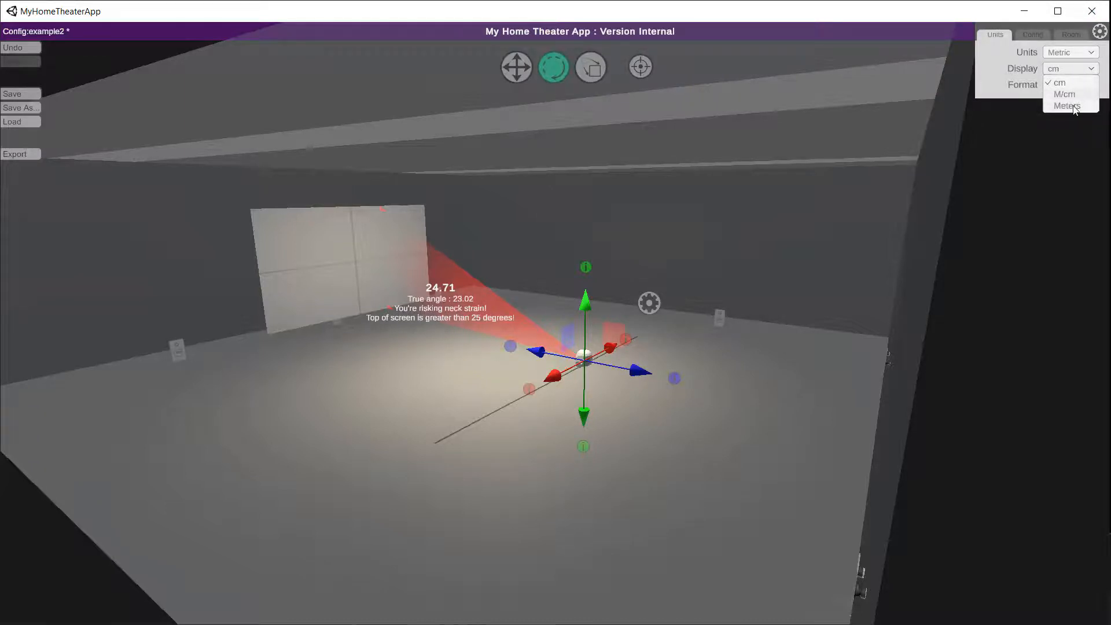
pyautogui.click(1024, 70)
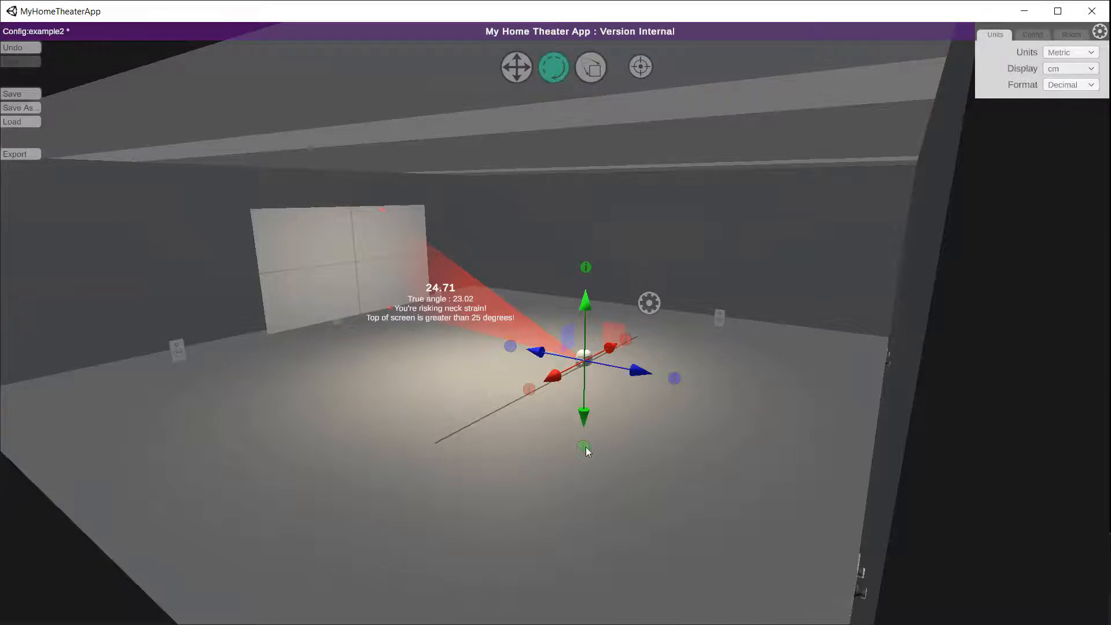
# Enter the main listening position's distance to the floor as an inch value while metric units are active.
pyautogui.click(584, 447)
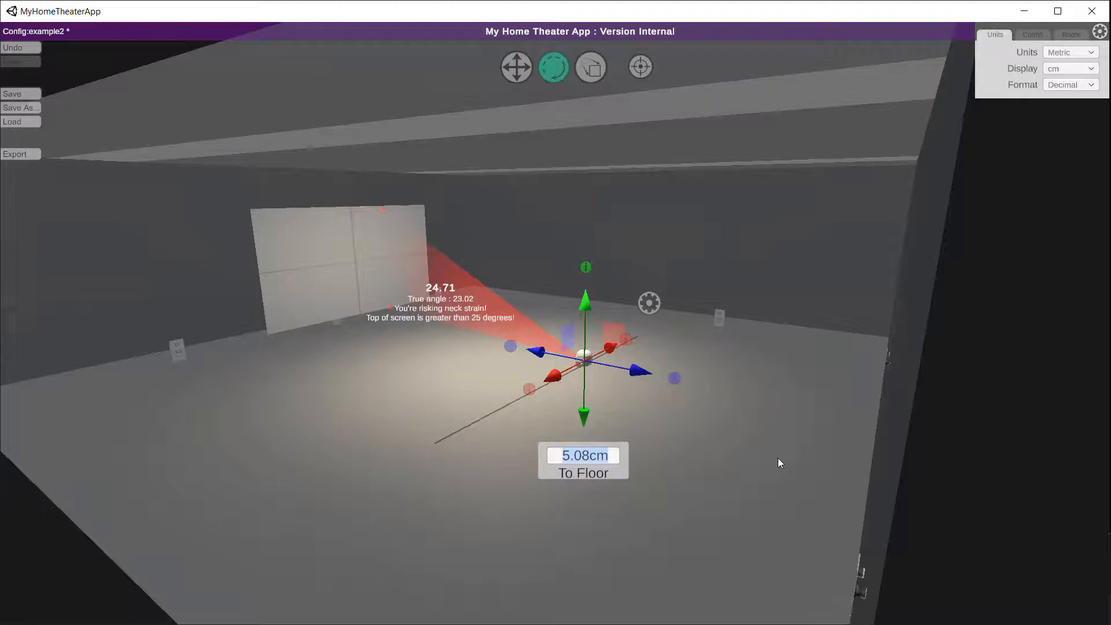
pyautogui.write('5')
pyautogui.press('Return')
pyautogui.write('1 ')
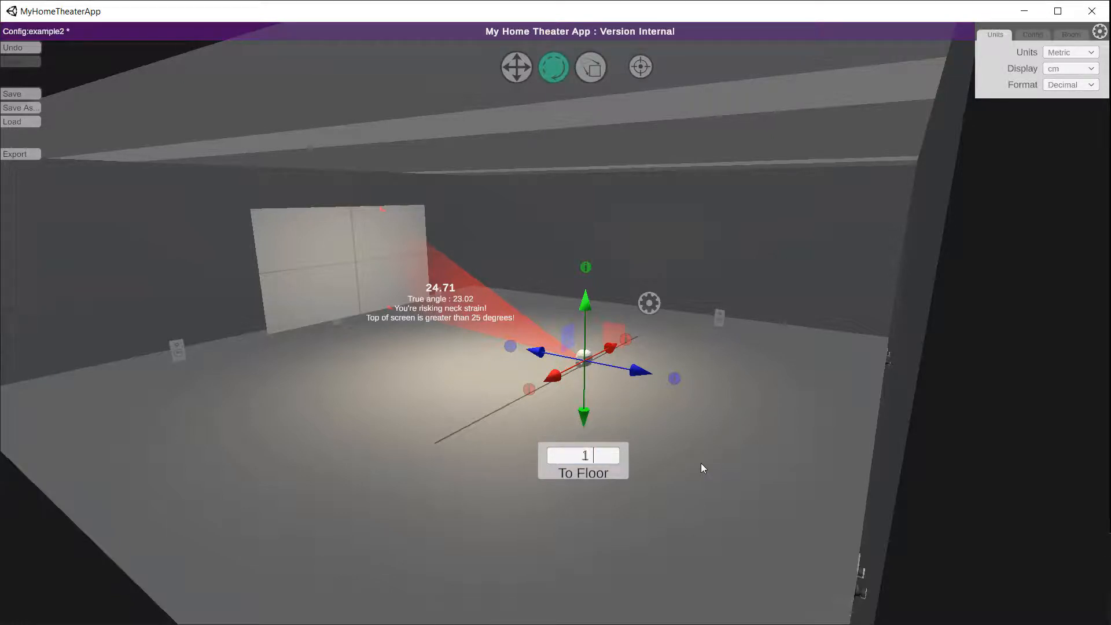
pyautogui.write('"')
pyautogui.press('Return')
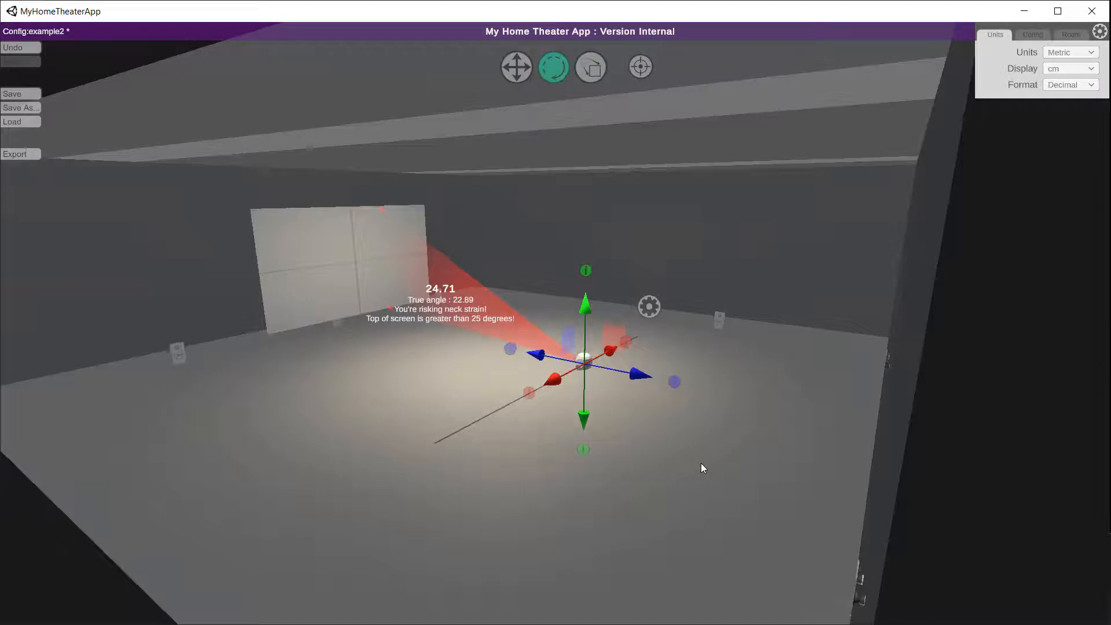
# Try a fraction in eighths as the main listening position's distance to the floor under metric units.
pyautogui.click(586, 450)
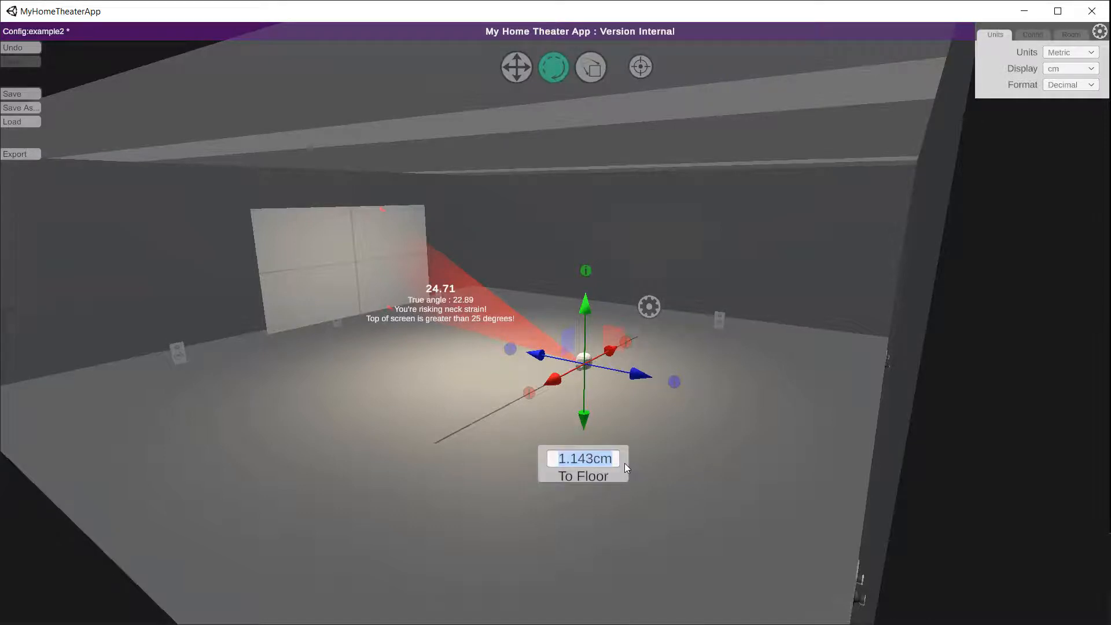
pyautogui.write('0')
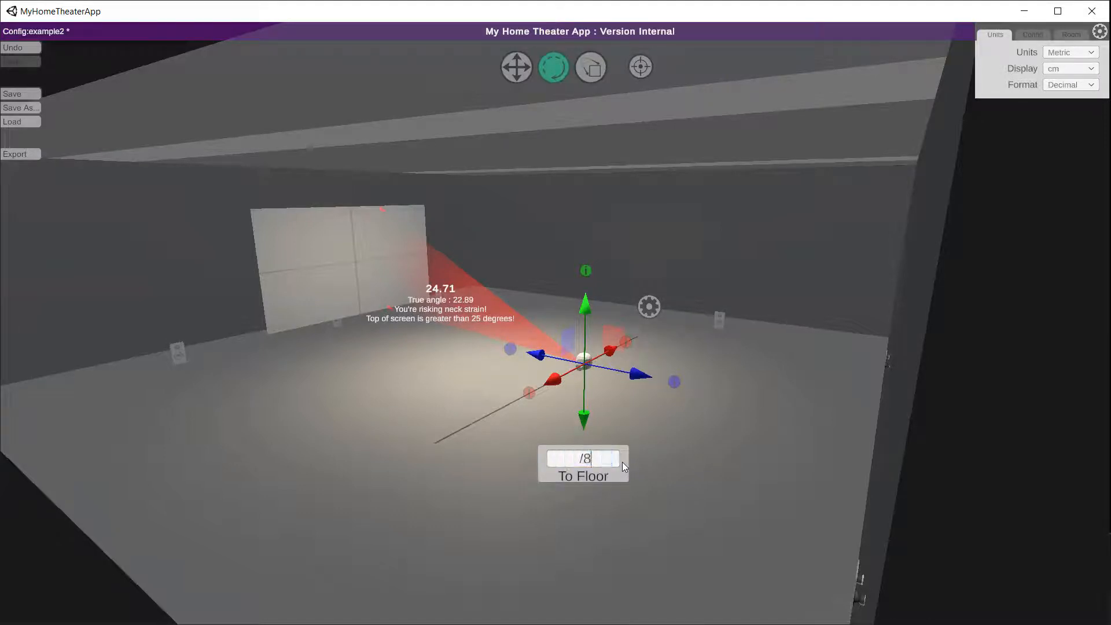
pyautogui.press('Return')
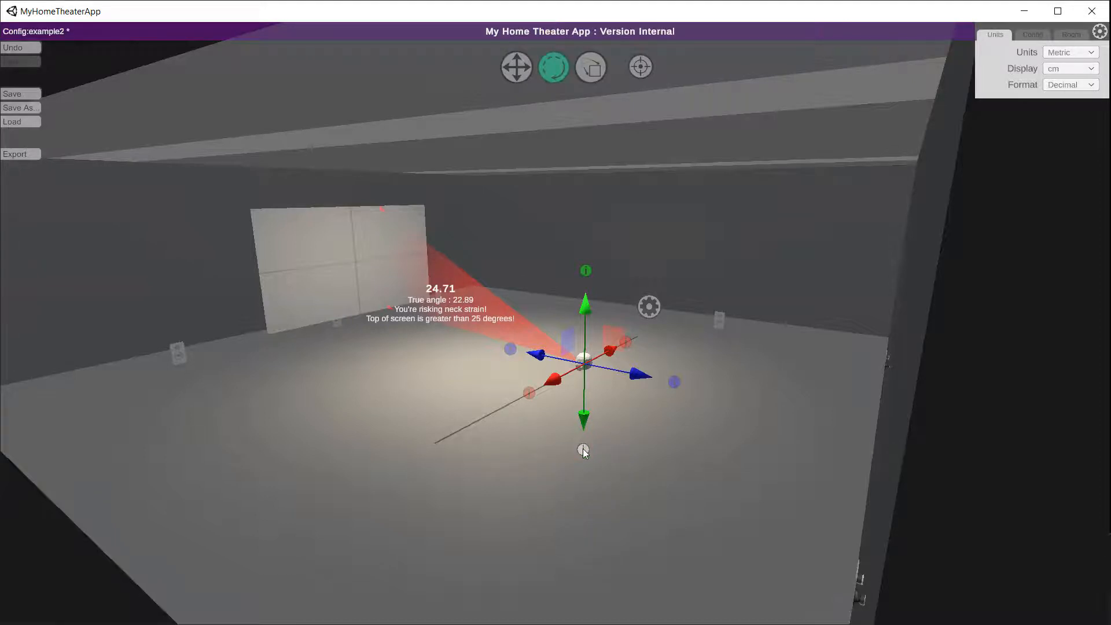
pyautogui.click(582, 449)
# Switch the units back to Imperial and set the length display to Ft/In.
pyautogui.moveTo(477, 512); pyautogui.dragTo(492, 463, button='middle')
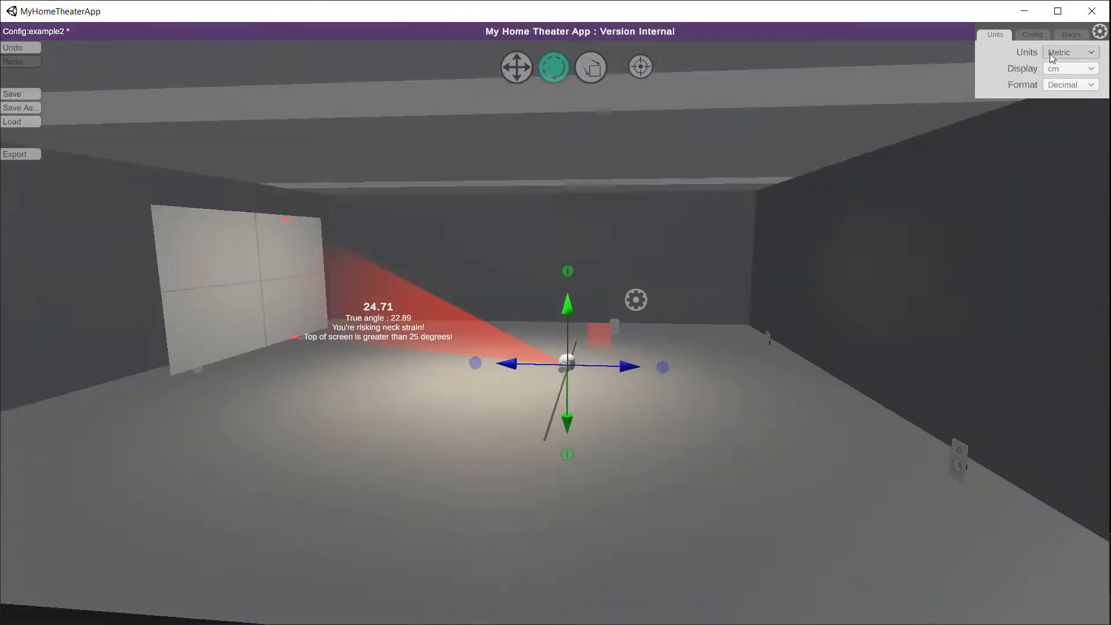
pyautogui.click(1071, 53)
pyautogui.click(1064, 78)
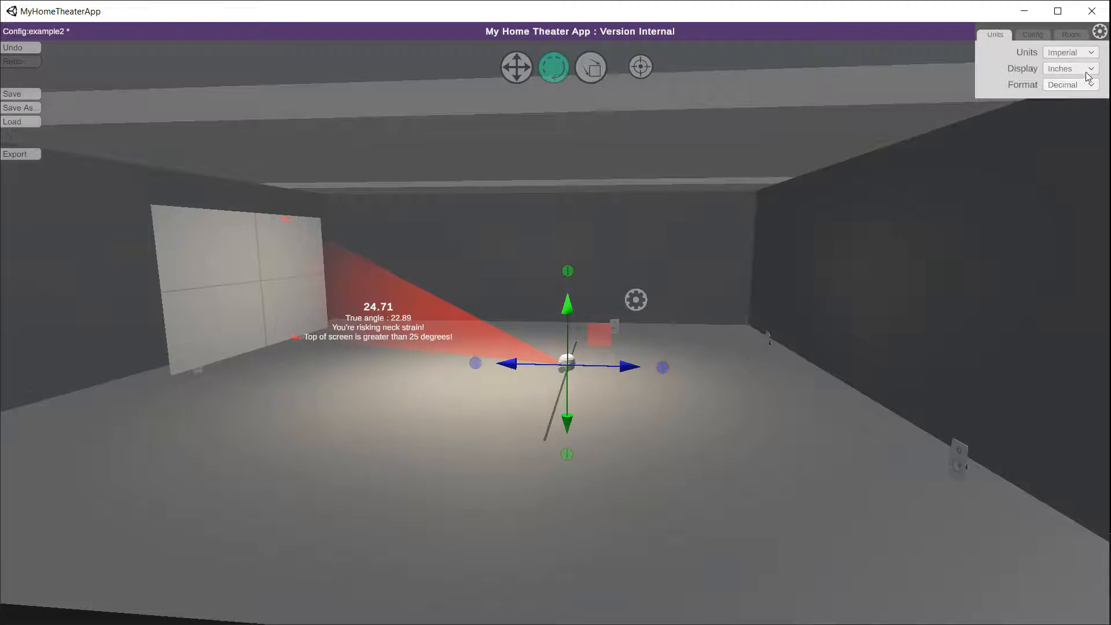
pyautogui.click(1091, 68)
pyautogui.click(1063, 94)
# Set the main listening position's distance to the floor to 34 inches and check how it is shown.
pyautogui.click(568, 454)
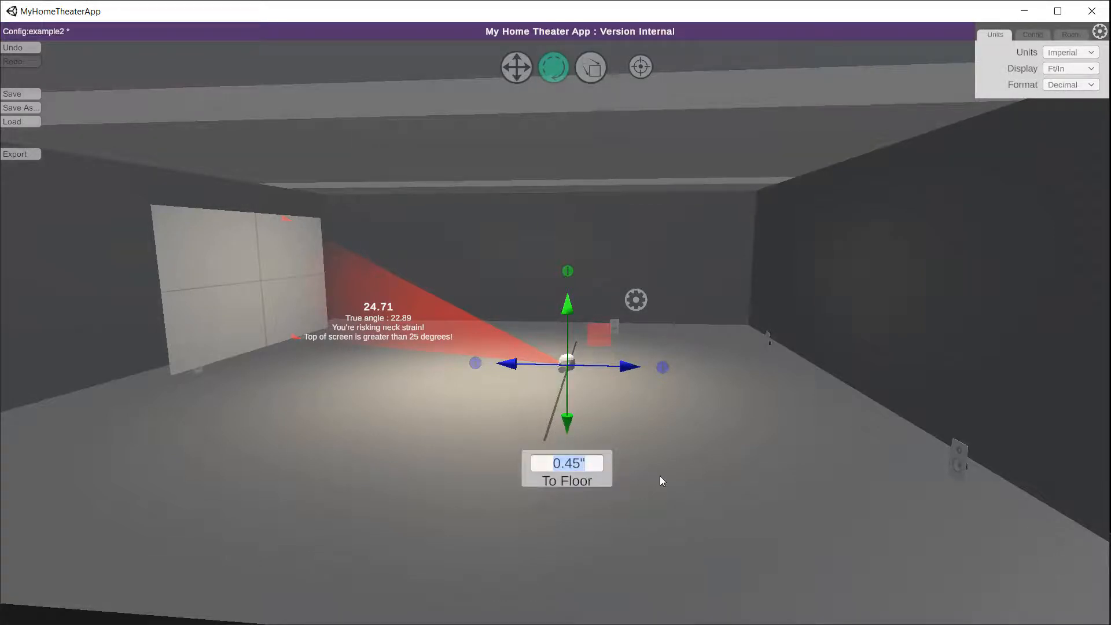
pyautogui.write('34')
pyautogui.press('Return')
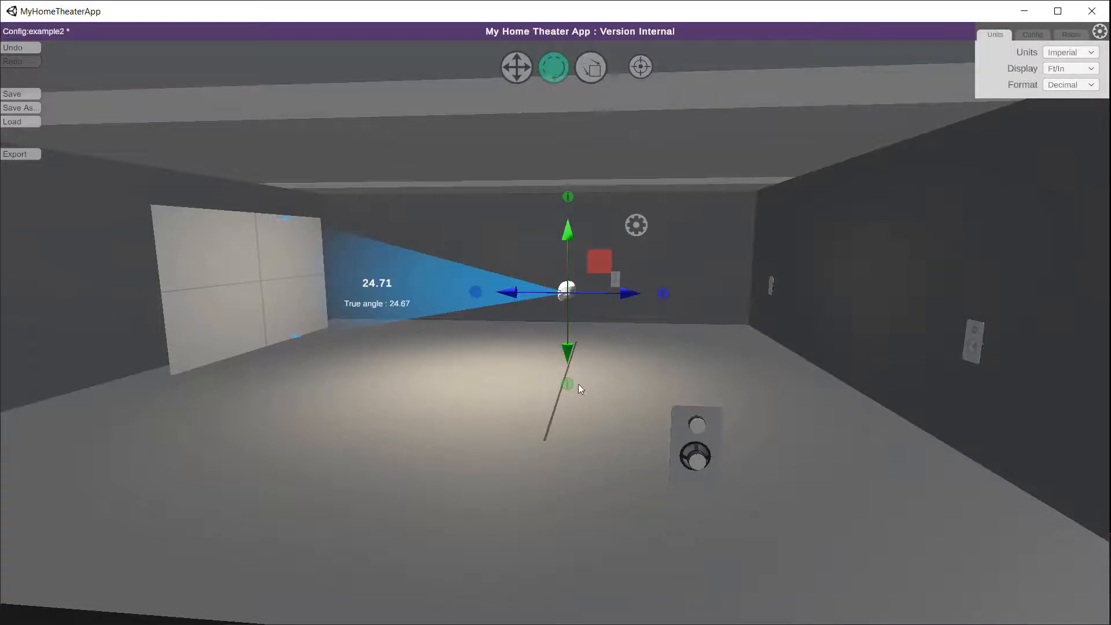
pyautogui.click(561, 385)
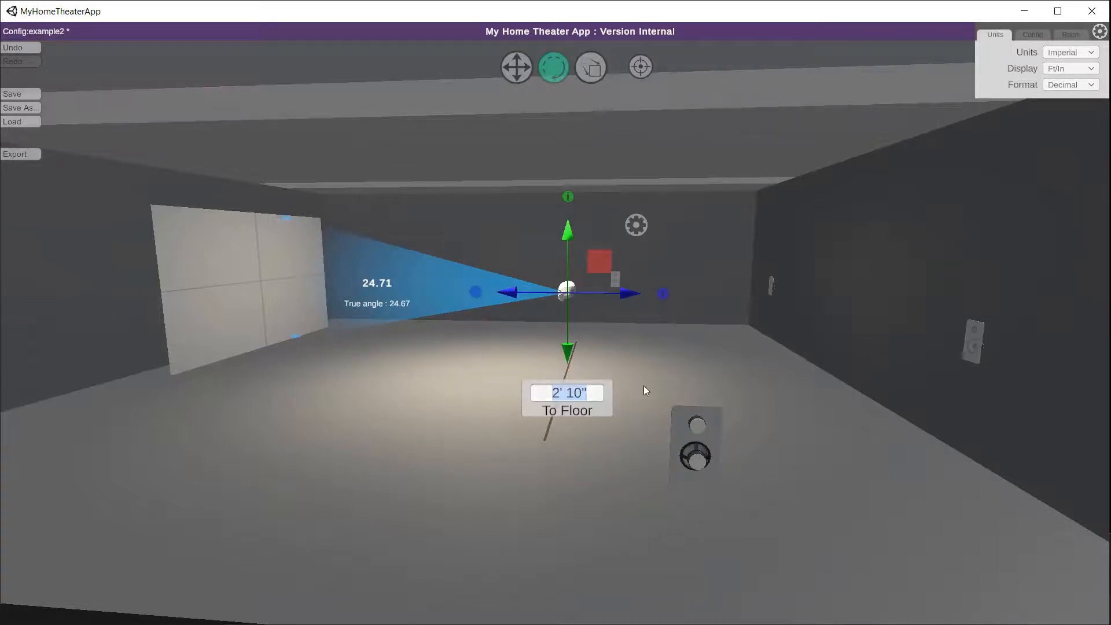
# Set the length format to Fraction with a fraction limit of 1/8.
pyautogui.click(1062, 85)
pyautogui.click(1071, 108)
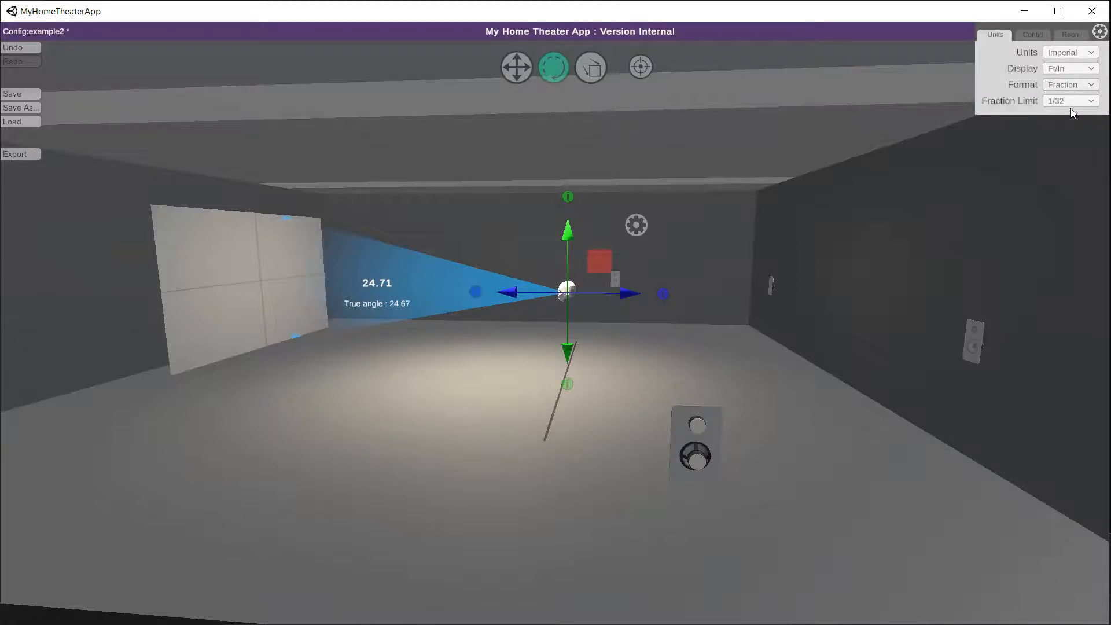
pyautogui.click(1071, 101)
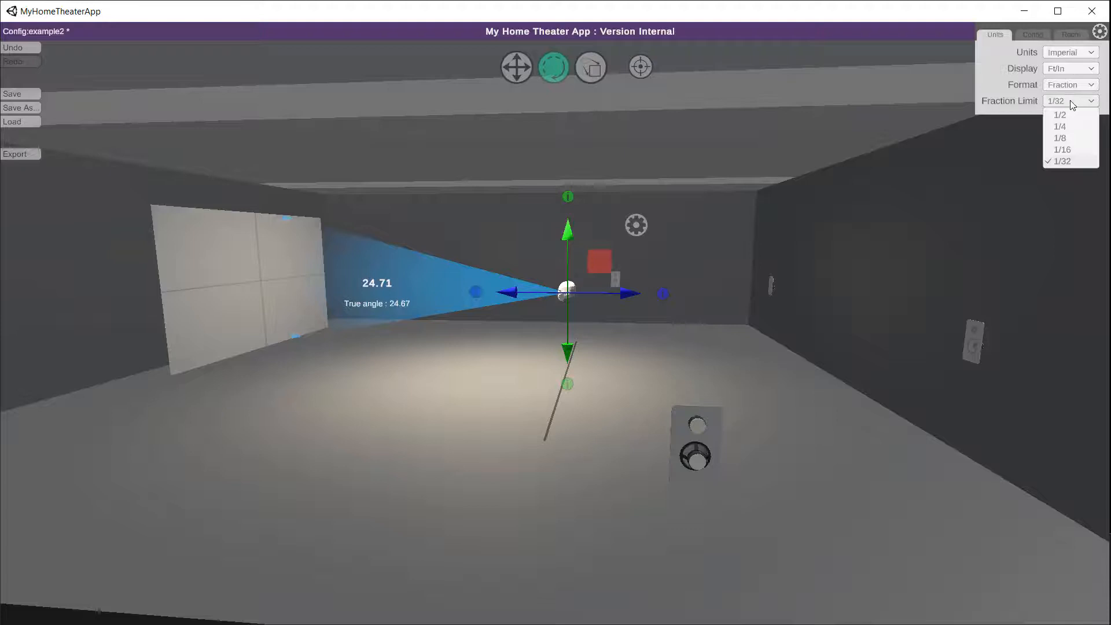
pyautogui.click(1069, 139)
# Set the main listening position's distance to the floor to 6 5/8" and check the fraction display.
pyautogui.click(570, 388)
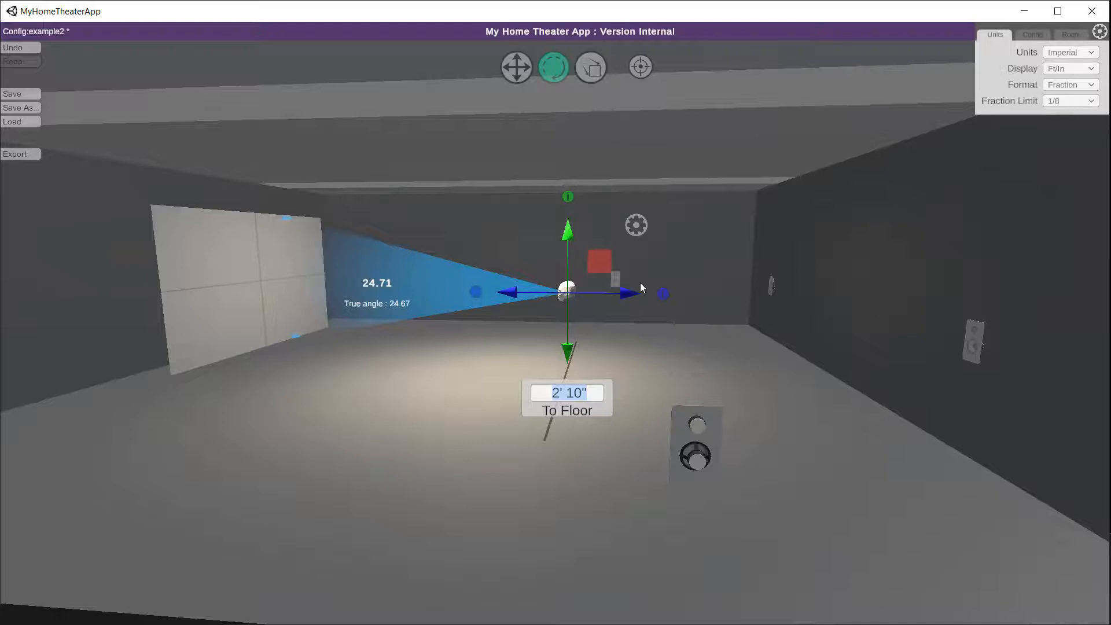
pyautogui.write('6 5/8"')
pyautogui.press('Return')
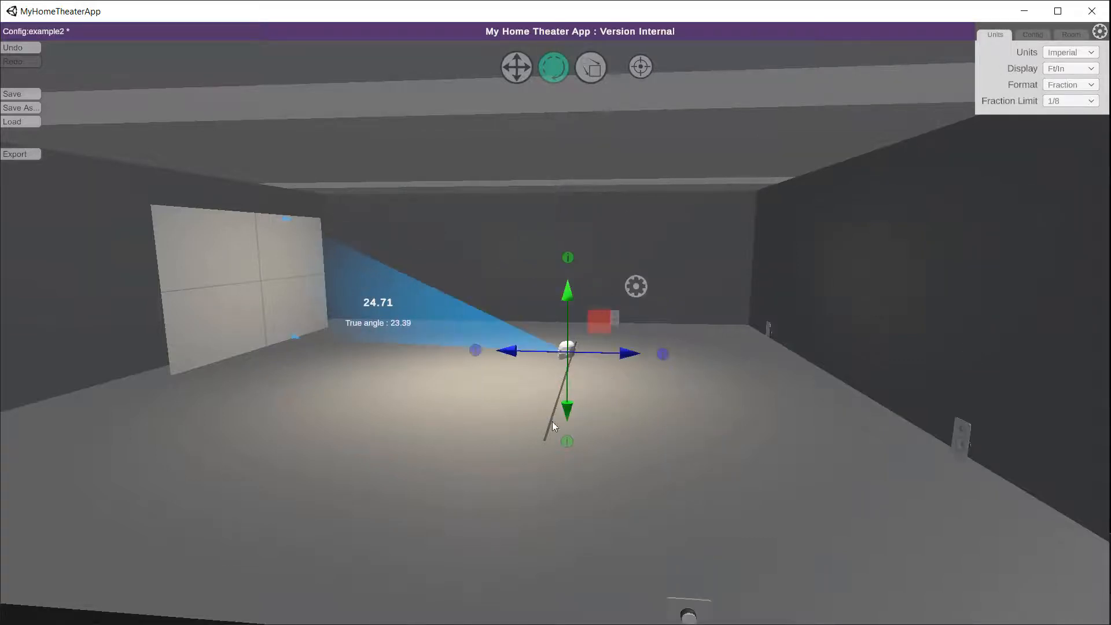
pyautogui.click(564, 440)
pyautogui.click(1071, 102)
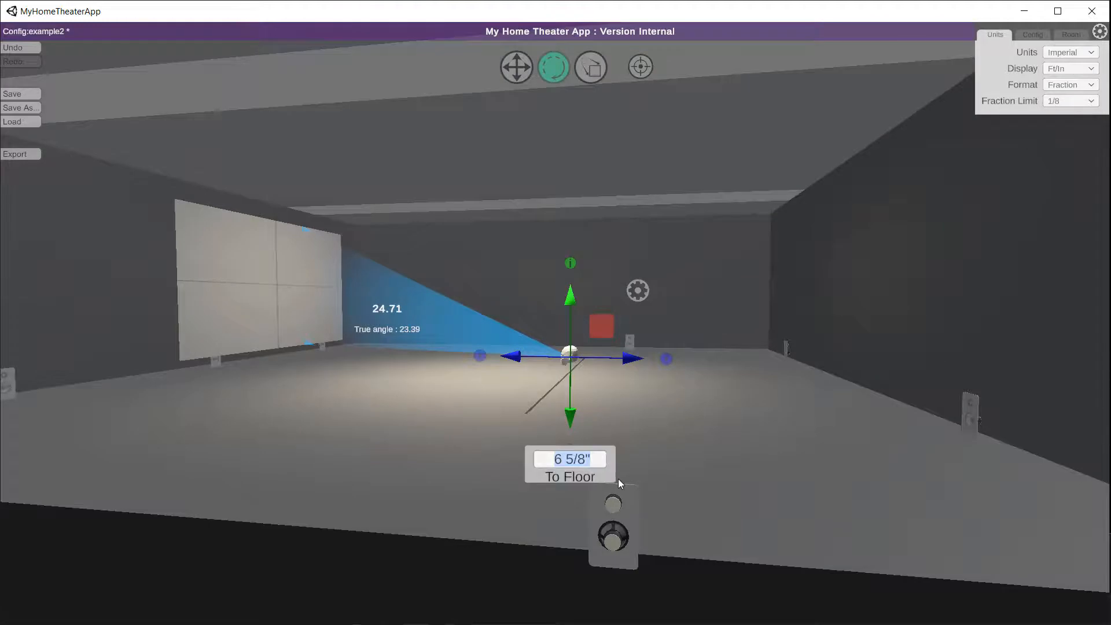
# Set the main listening position's distance to the floor to 34".
pyautogui.write('34"')
pyautogui.press('Return')
pyautogui.moveTo(682, 356); pyautogui.dragTo(668, 367, button='right')
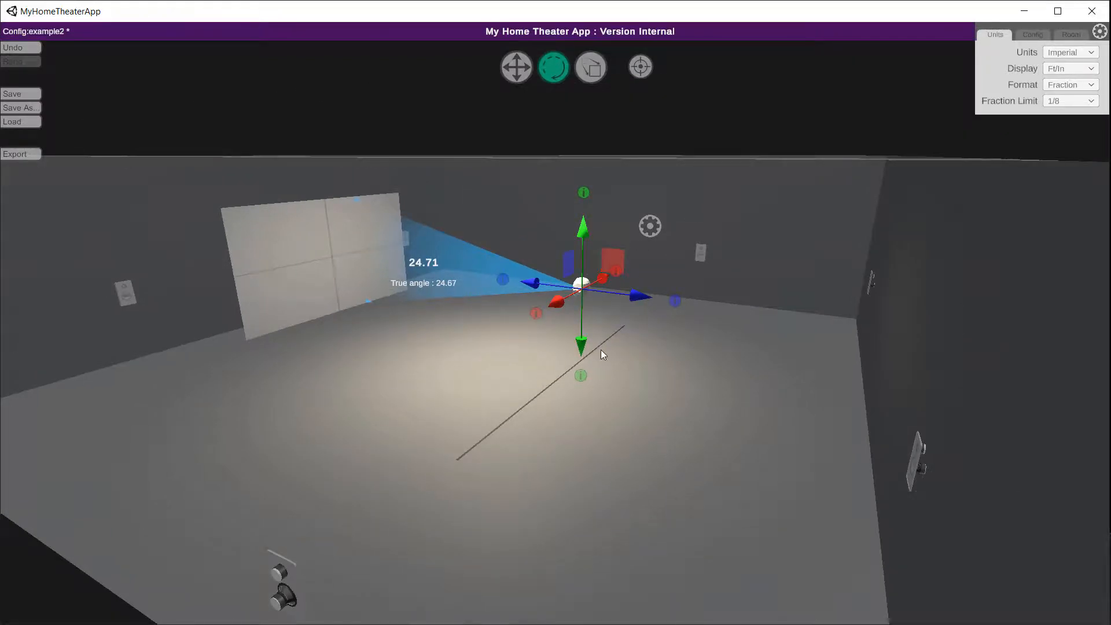
# Center the main listening position left to right in the room through its occupant settings.
pyautogui.click(650, 227)
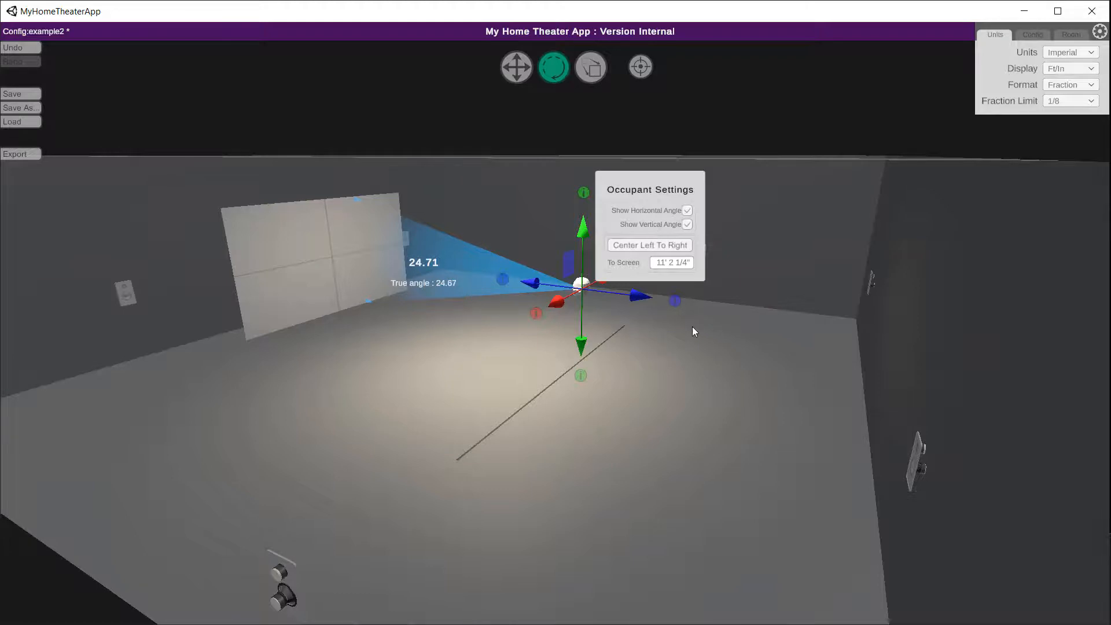
pyautogui.moveTo(516, 343); pyautogui.dragTo(455, 410)
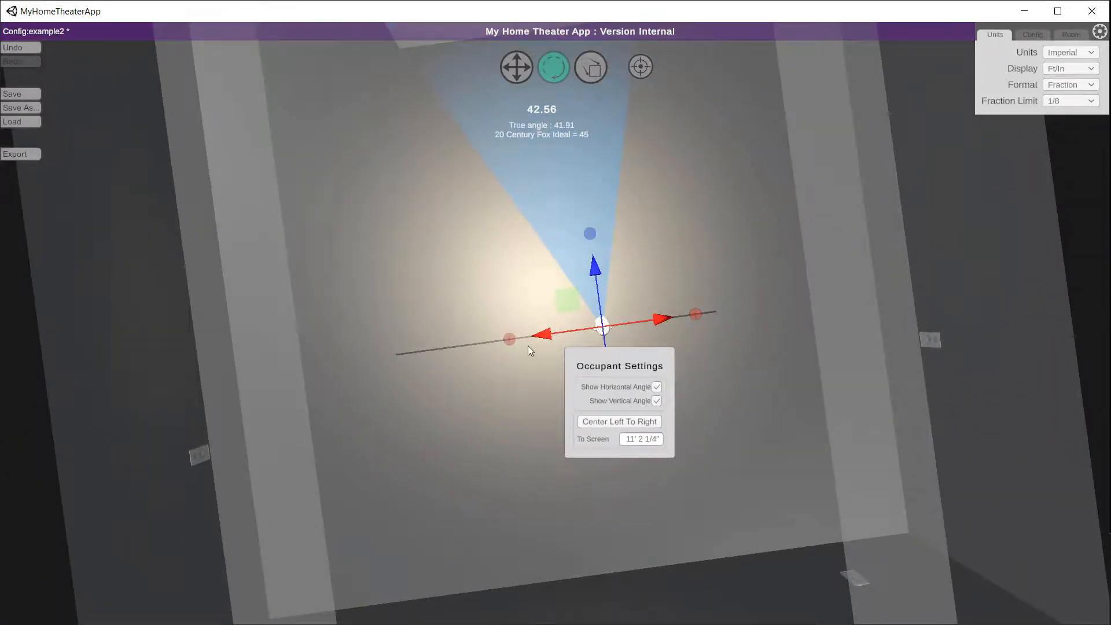
pyautogui.moveTo(528, 347); pyautogui.dragTo(581, 315)
pyautogui.click(668, 387)
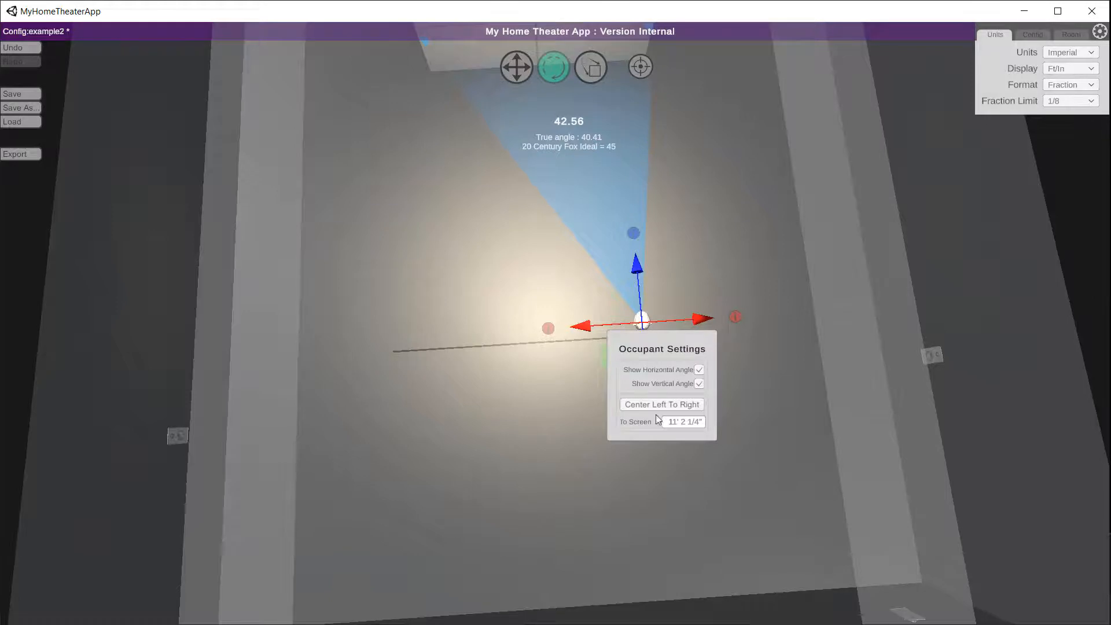
pyautogui.click(650, 403)
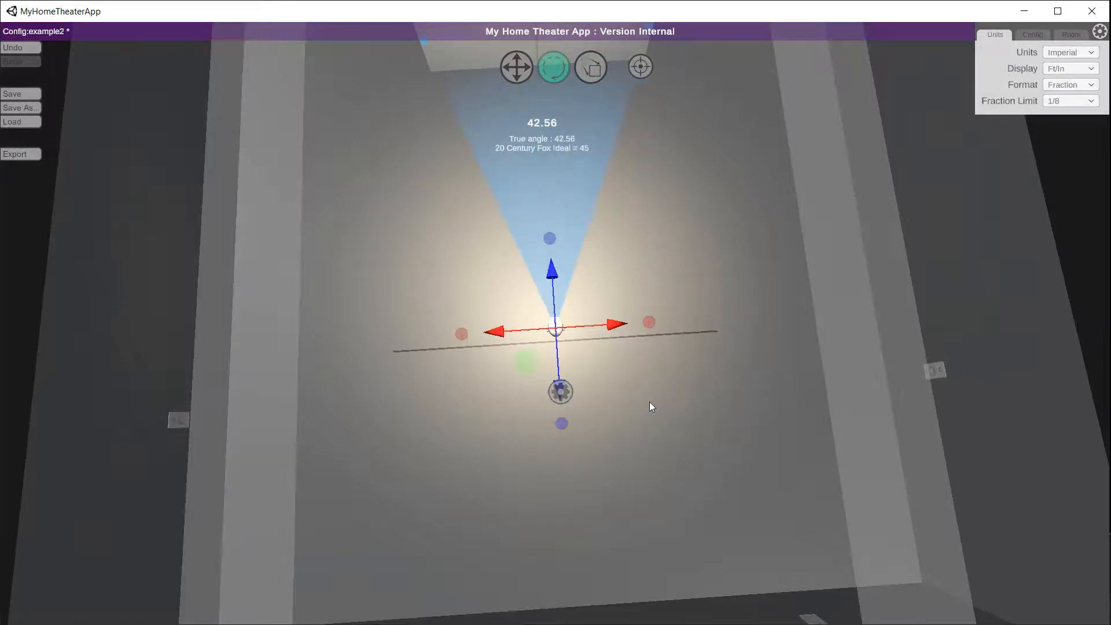
# Center the projection screen left to right on its wall through the screen settings.
pyautogui.moveTo(631, 256); pyautogui.dragTo(640, 291, button='middle')
pyautogui.moveTo(640, 291); pyautogui.dragTo(645, 293)
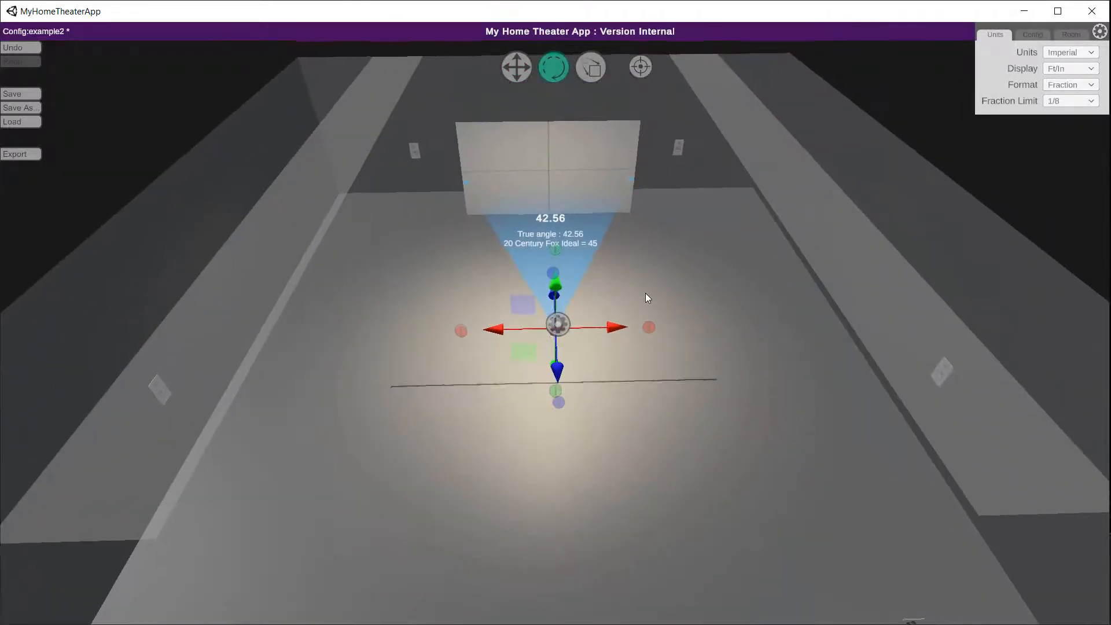
pyautogui.click(613, 159)
pyautogui.click(558, 132)
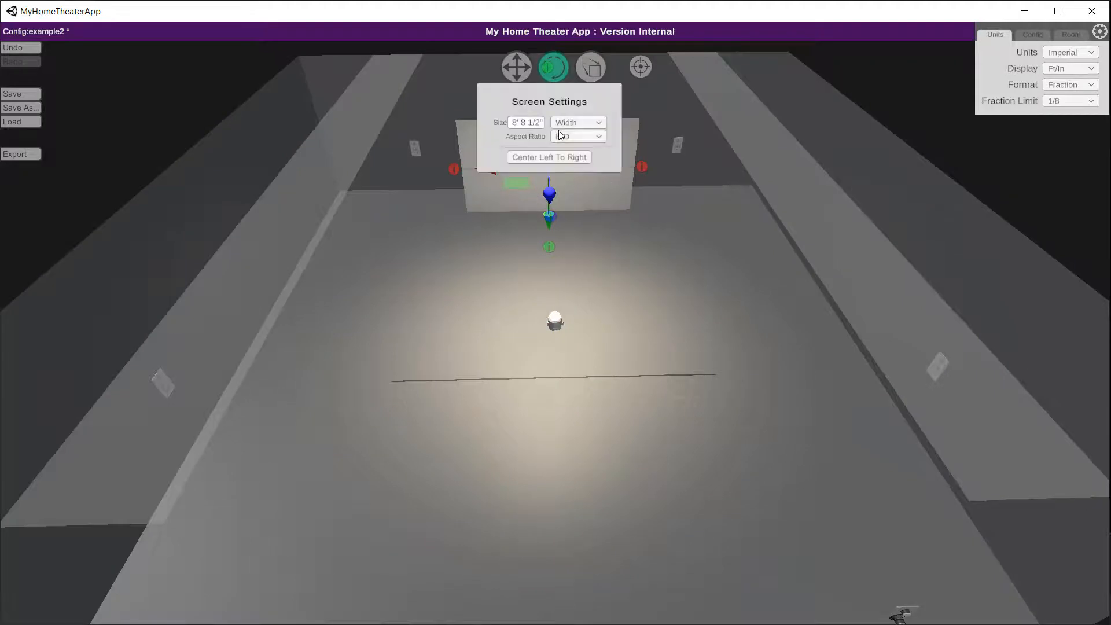
pyautogui.click(558, 157)
# Move the main listening position sideways off the room's centre line and view its occupant settings.
pyautogui.click(556, 322)
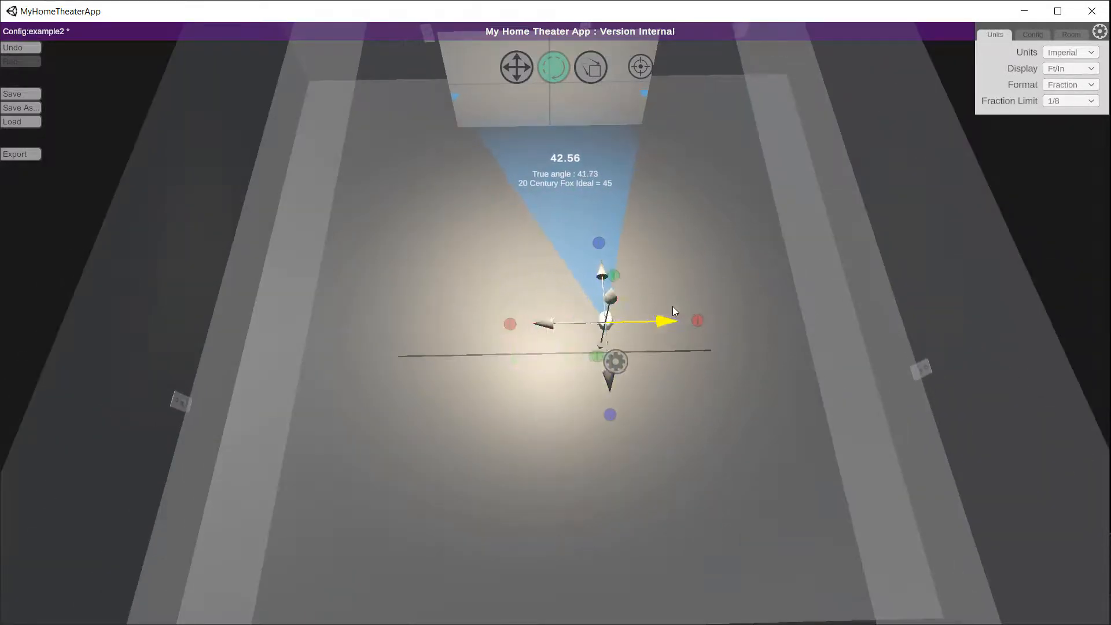
pyautogui.click(615, 362)
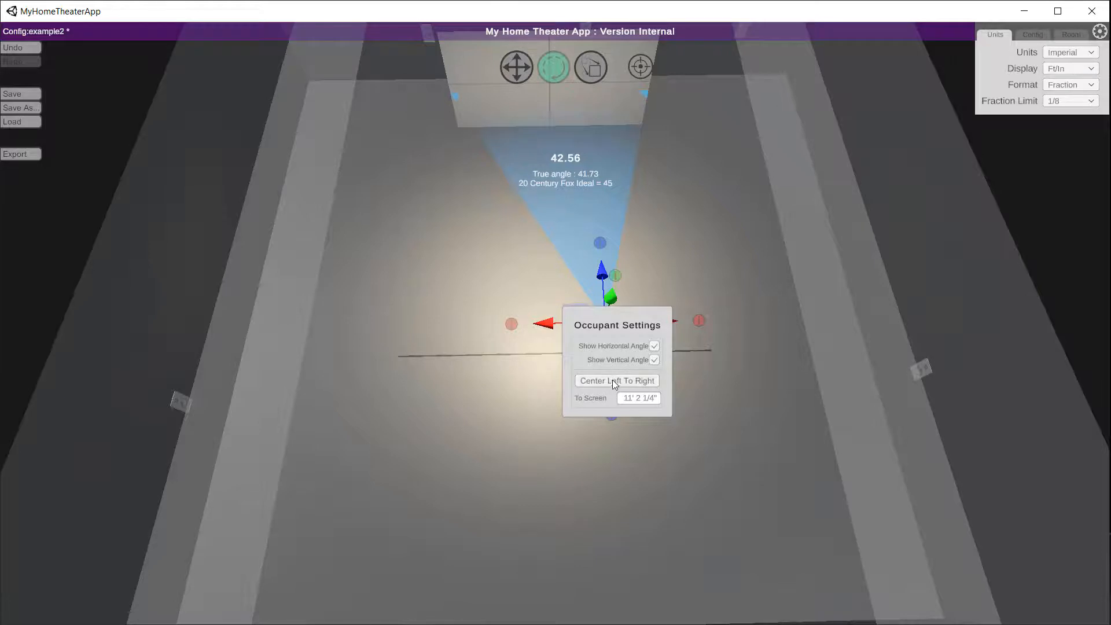
pyautogui.click(491, 282)
pyautogui.click(602, 325)
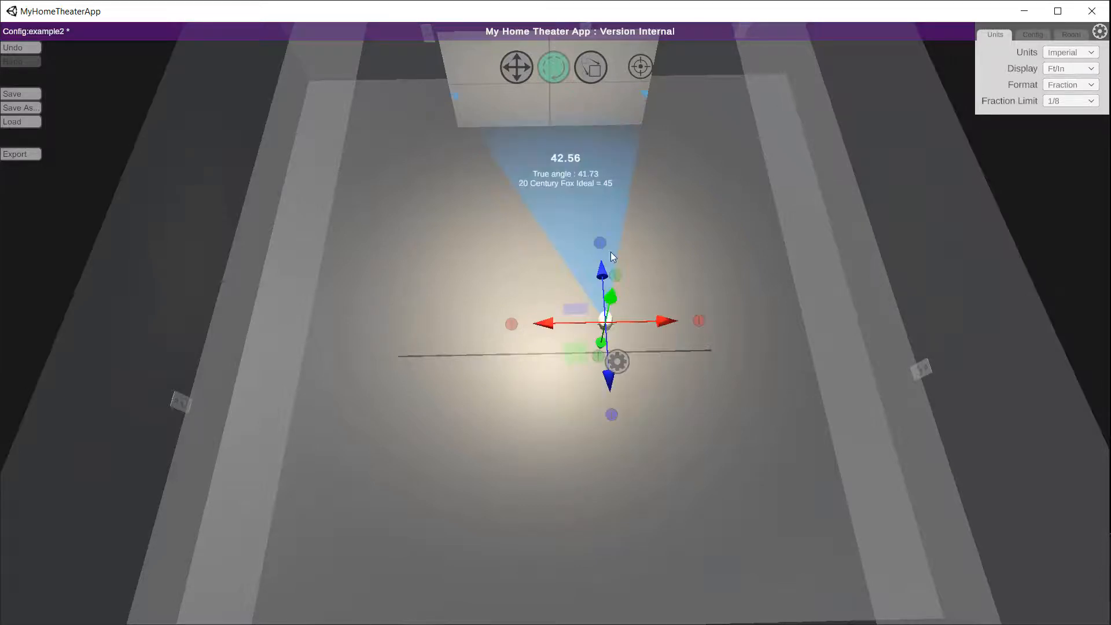
# Set the main listening position's horizontal viewing angle to 45 degrees.
pyautogui.click(558, 158)
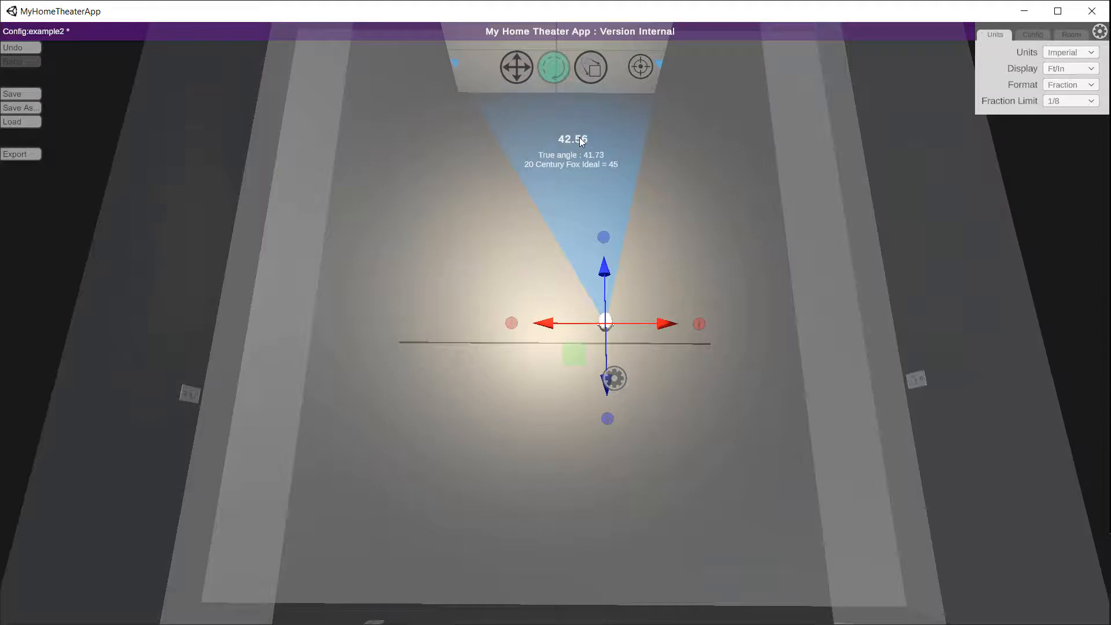
pyautogui.moveTo(575, 142); pyautogui.dragTo(581, 140)
pyautogui.press('BackSpace')
pyautogui.press('BackSpace')
pyautogui.press('BackSpace')
pyautogui.press('BackSpace')
pyautogui.press('Return')
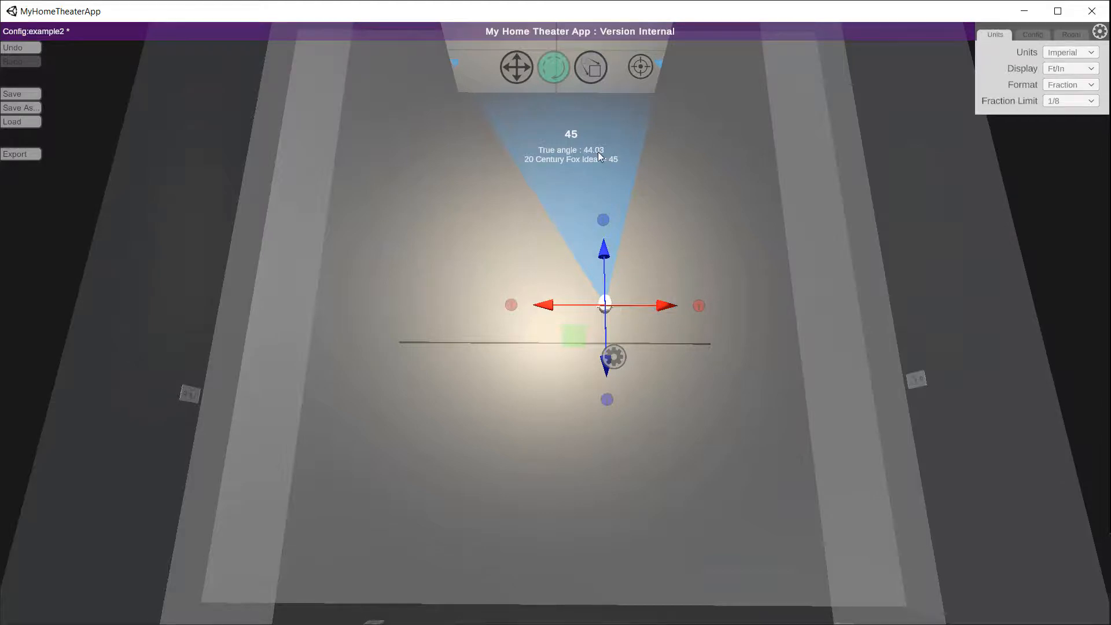
# Shift the listening position sideways and back near the centre, and move it away from the screen to a viewing angle of about 33 degrees.
pyautogui.moveTo(665, 306); pyautogui.dragTo(695, 290)
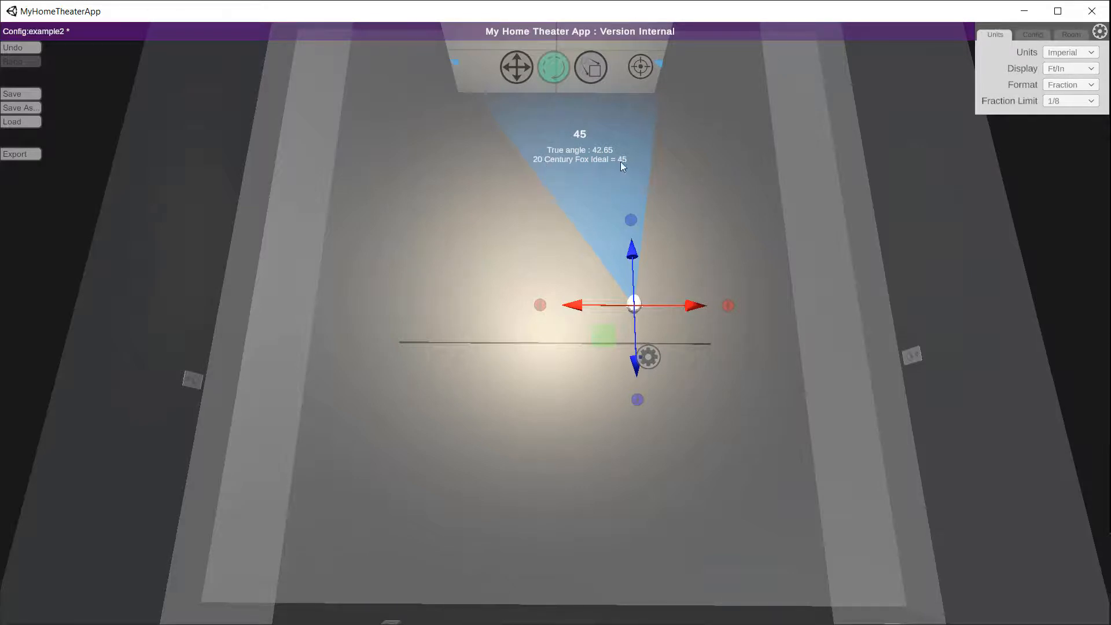
pyautogui.moveTo(678, 305); pyautogui.dragTo(607, 305)
pyautogui.moveTo(471, 355); pyautogui.dragTo(544, 355)
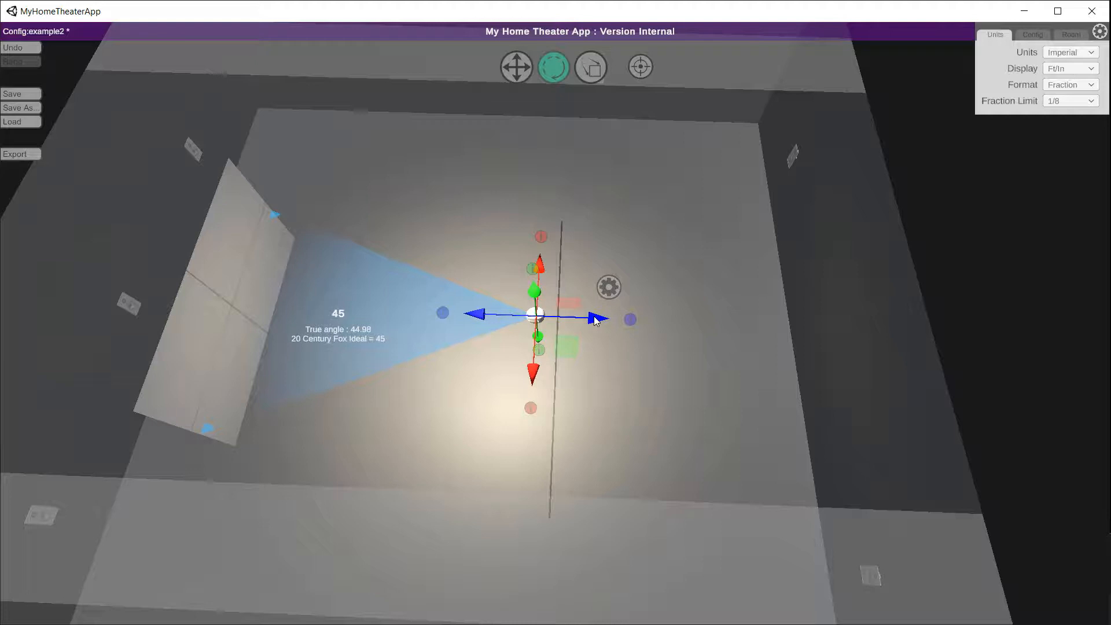
pyautogui.moveTo(595, 320); pyautogui.dragTo(658, 315)
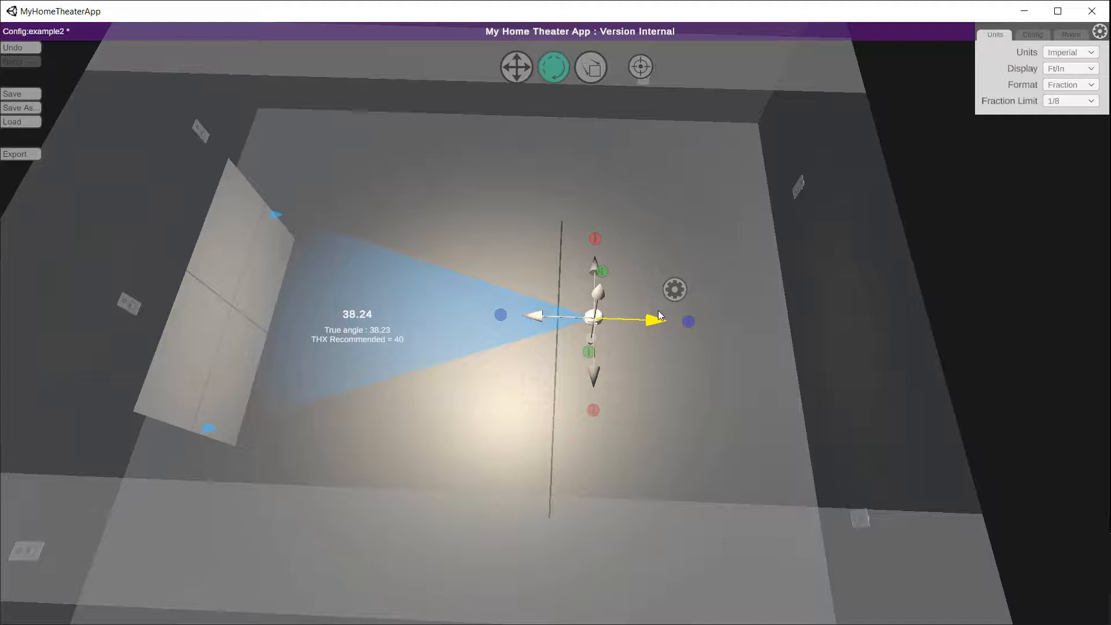
pyautogui.moveTo(658, 312); pyautogui.dragTo(717, 305)
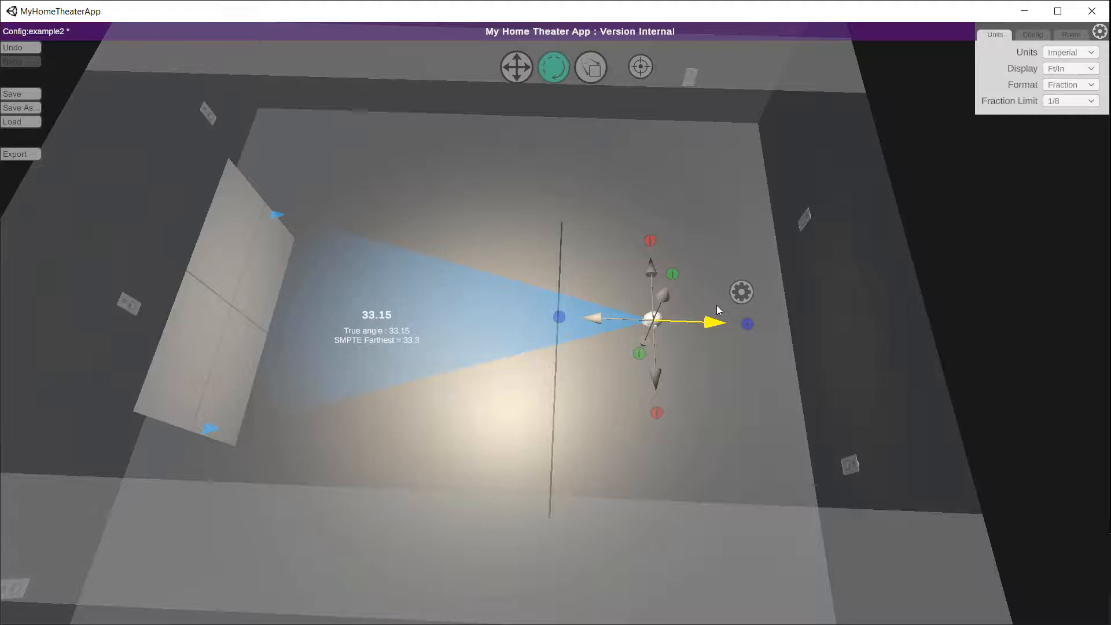
# Move the main listening position toward the screen to a horizontal viewing angle of about 70 degrees and turn off its horizontal angle display.
pyautogui.moveTo(717, 304); pyautogui.dragTo(478, 292)
pyautogui.moveTo(458, 296); pyautogui.dragTo(498, 301, button='middle')
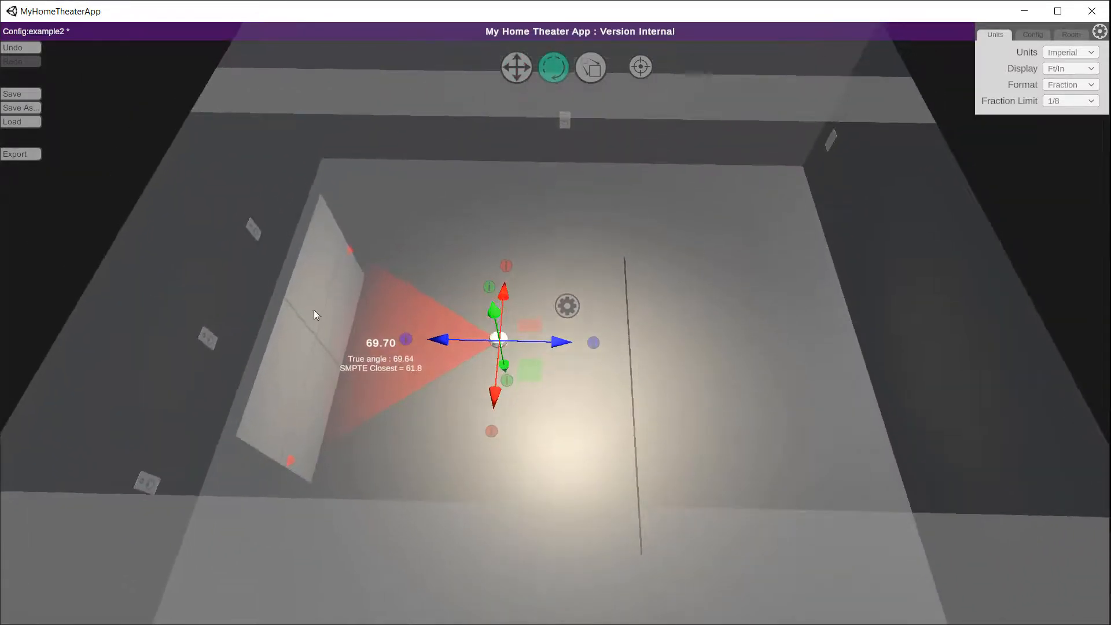
pyautogui.click(567, 306)
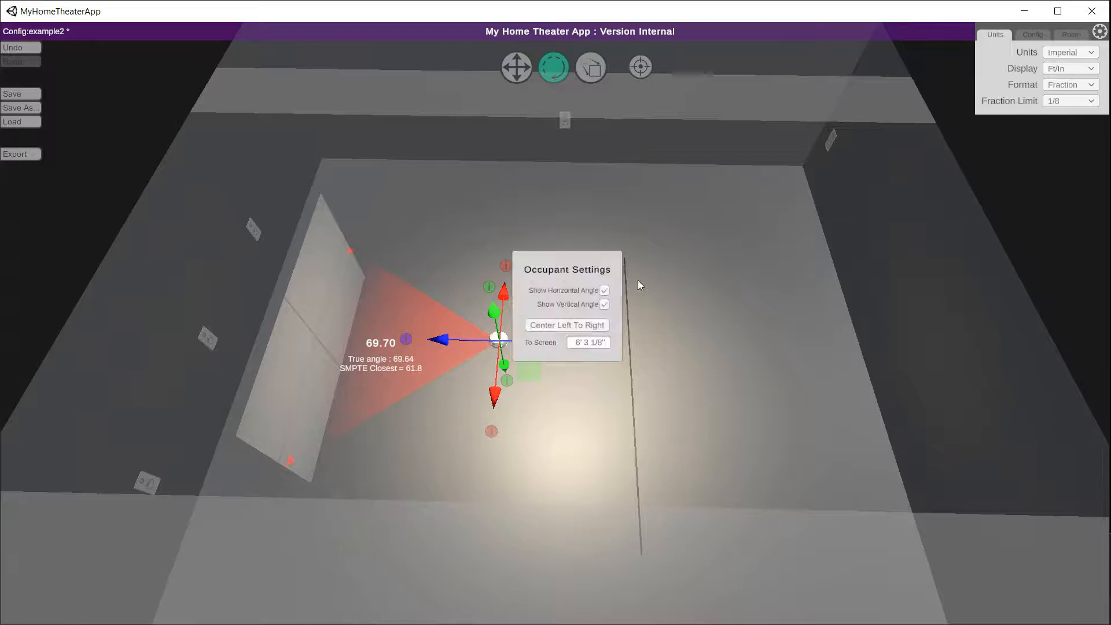
pyautogui.click(605, 290)
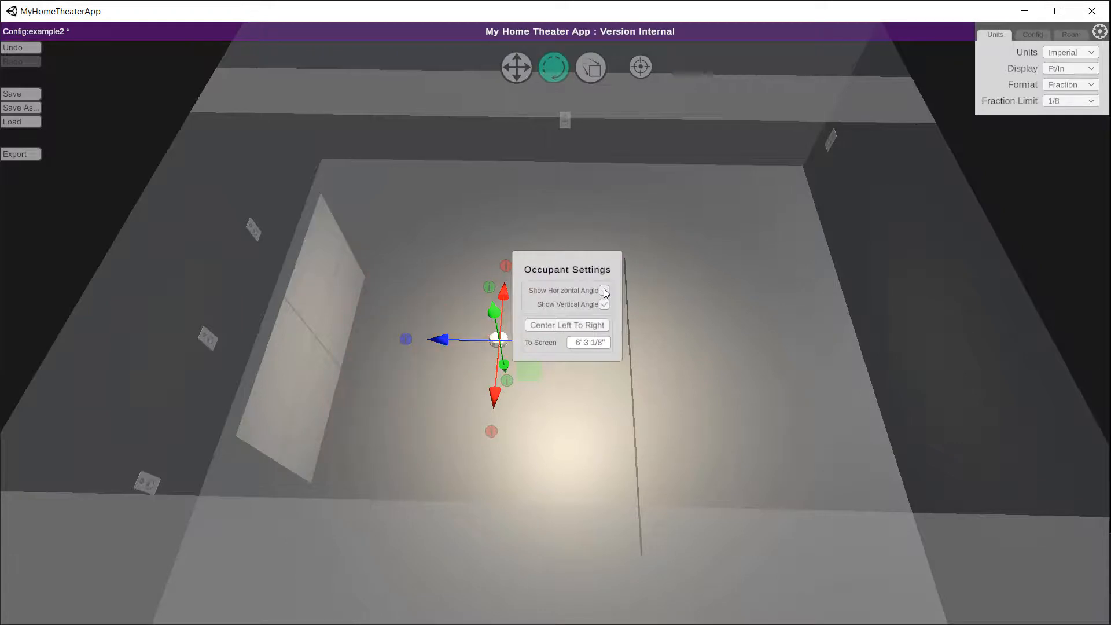
pyautogui.click(592, 427)
# Move the listening position back and forth relative to the screen, leaving it at a vertical viewing angle of about 28 degrees.
pyautogui.moveTo(523, 429); pyautogui.dragTo(529, 356)
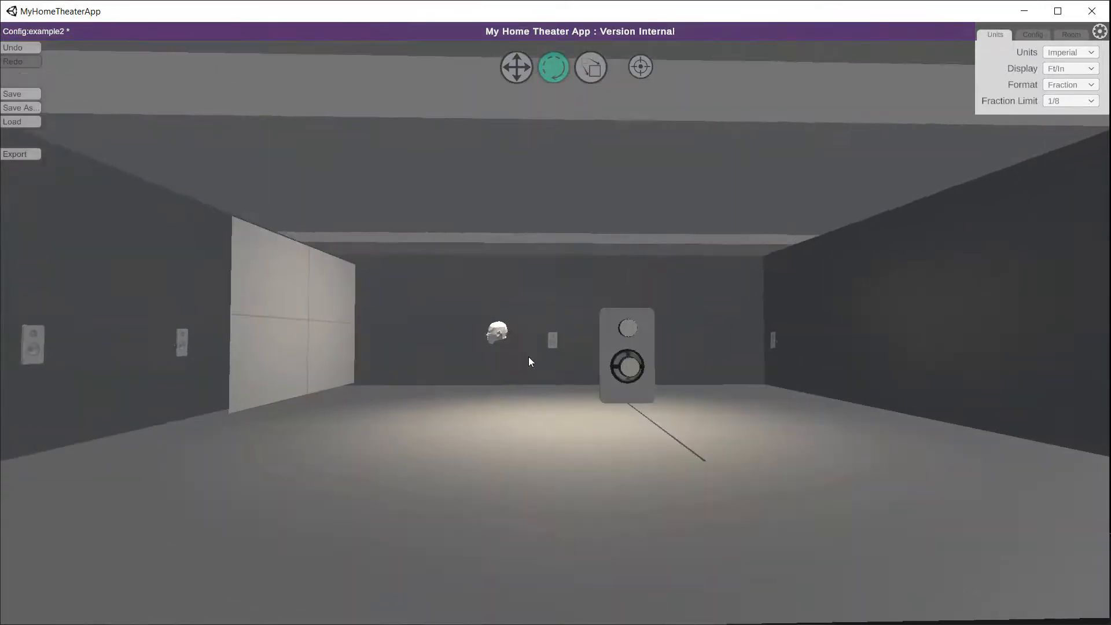
pyautogui.click(496, 335)
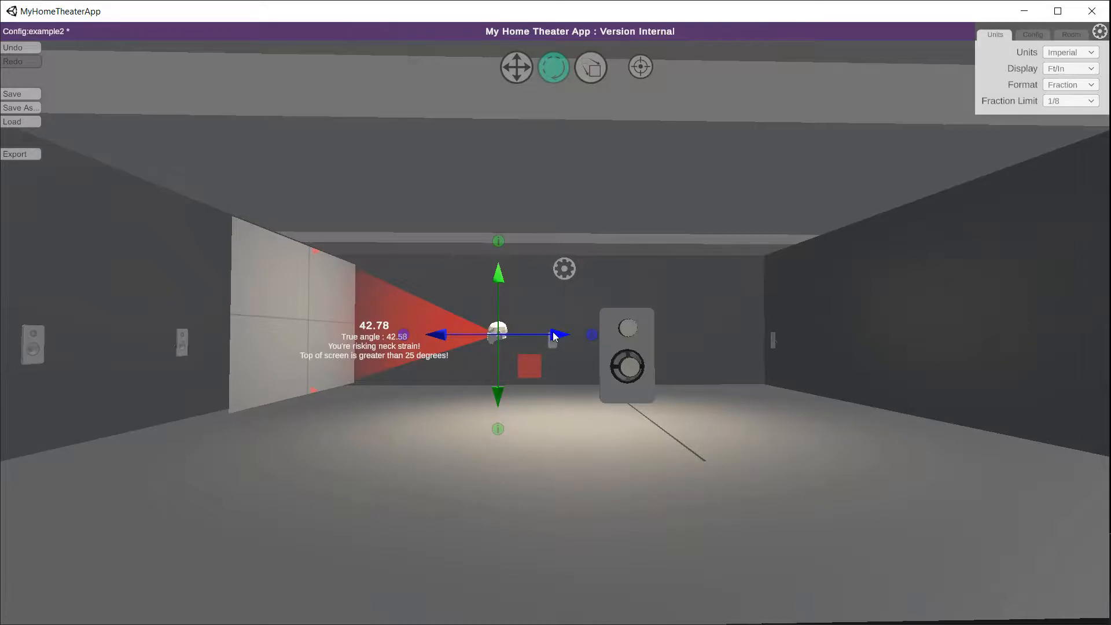
pyautogui.moveTo(554, 335); pyautogui.dragTo(644, 335)
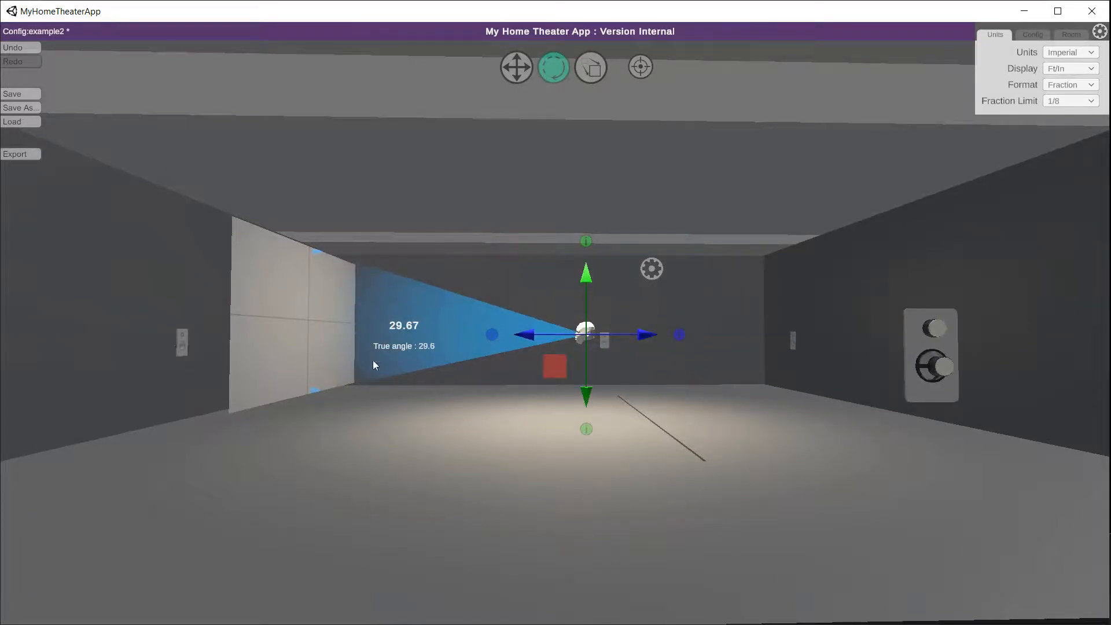
pyautogui.moveTo(638, 336); pyautogui.dragTo(521, 335)
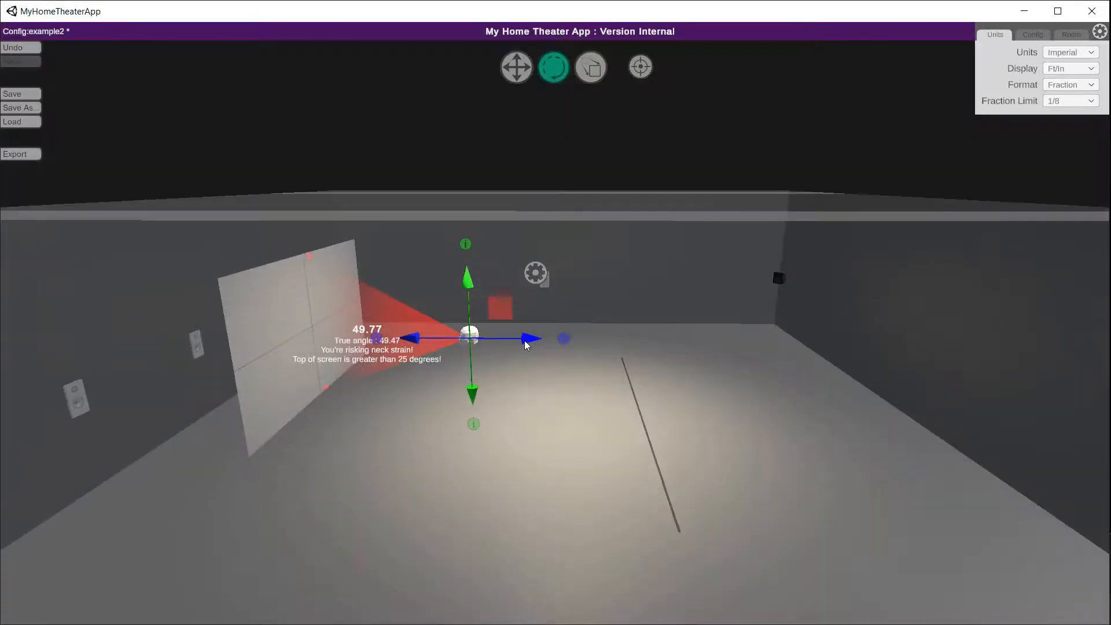
pyautogui.moveTo(524, 342); pyautogui.dragTo(717, 342)
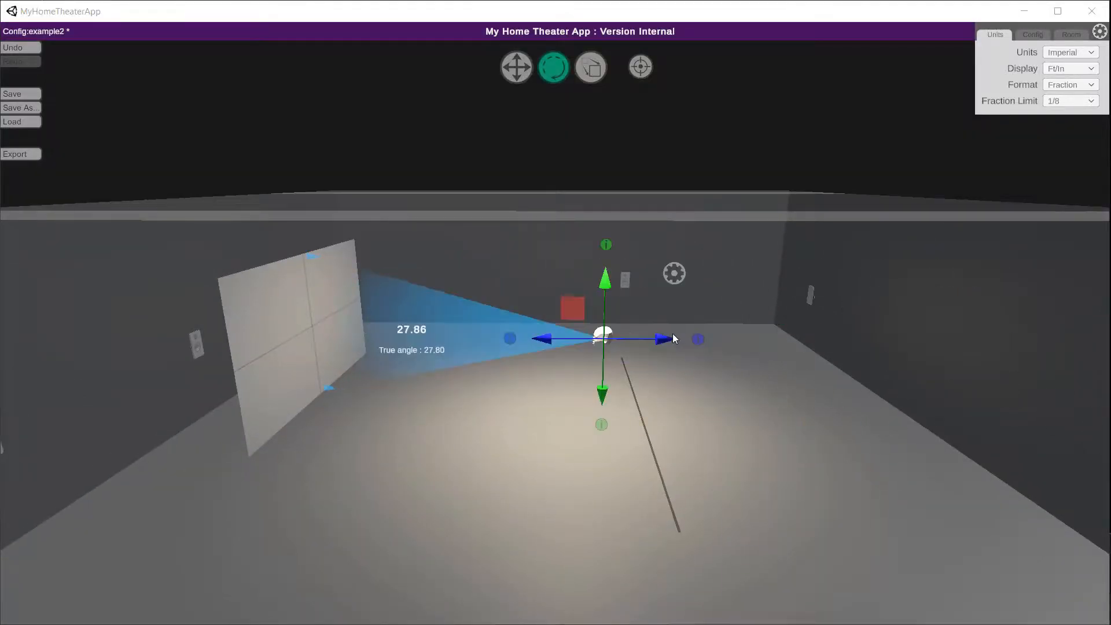
# Turn off the vertical angle display in the listening position's occupant settings.
pyautogui.click(674, 274)
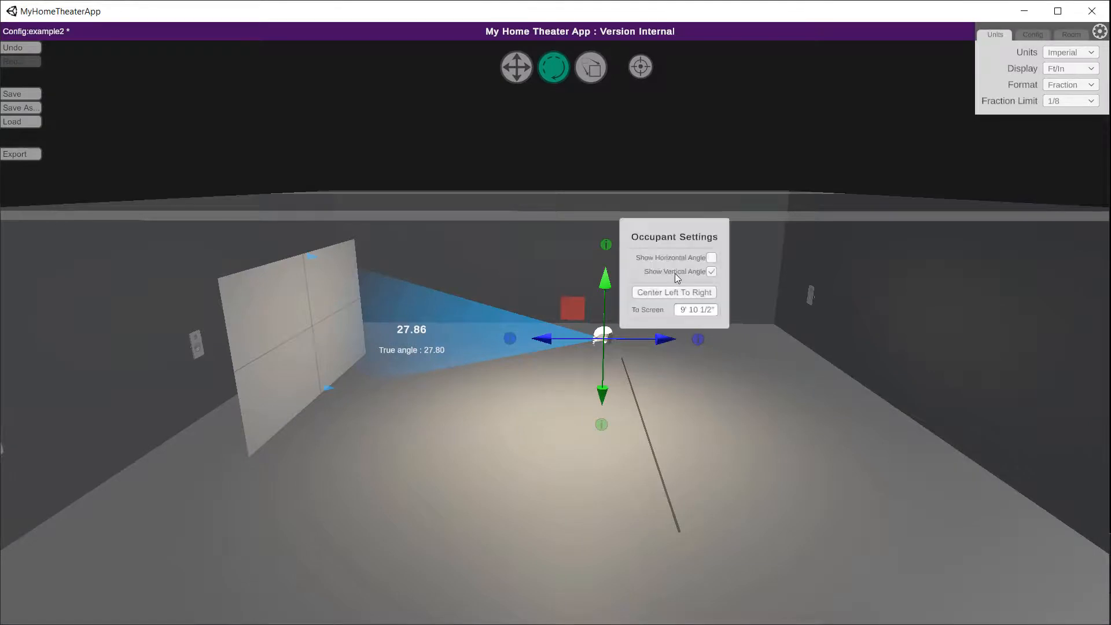
pyautogui.click(712, 271)
pyautogui.click(690, 426)
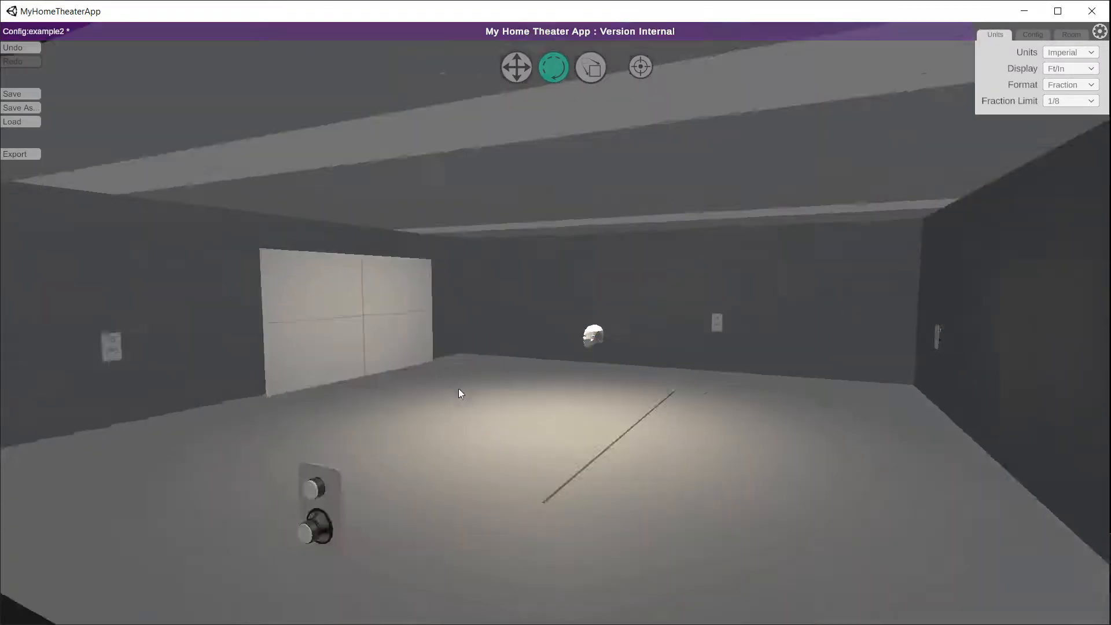
# Specify the projection screen's size by Diagonal and change its aspect ratio to Wide and finally Ultrawide.
pyautogui.click(405, 321)
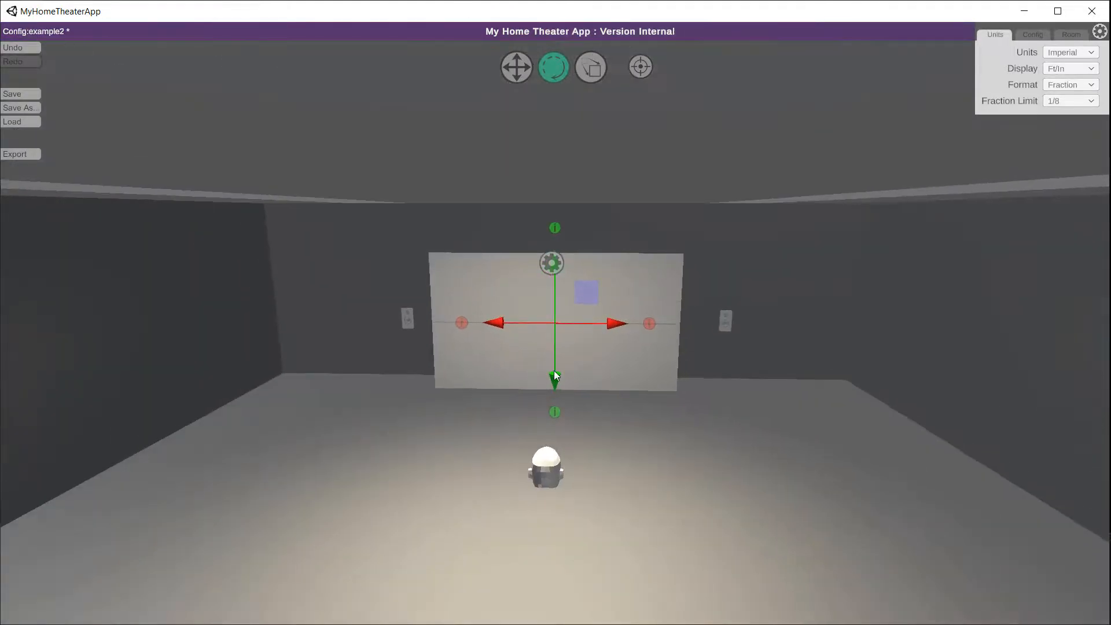
pyautogui.moveTo(491, 359); pyautogui.dragTo(570, 347, button='right')
pyautogui.click(581, 263)
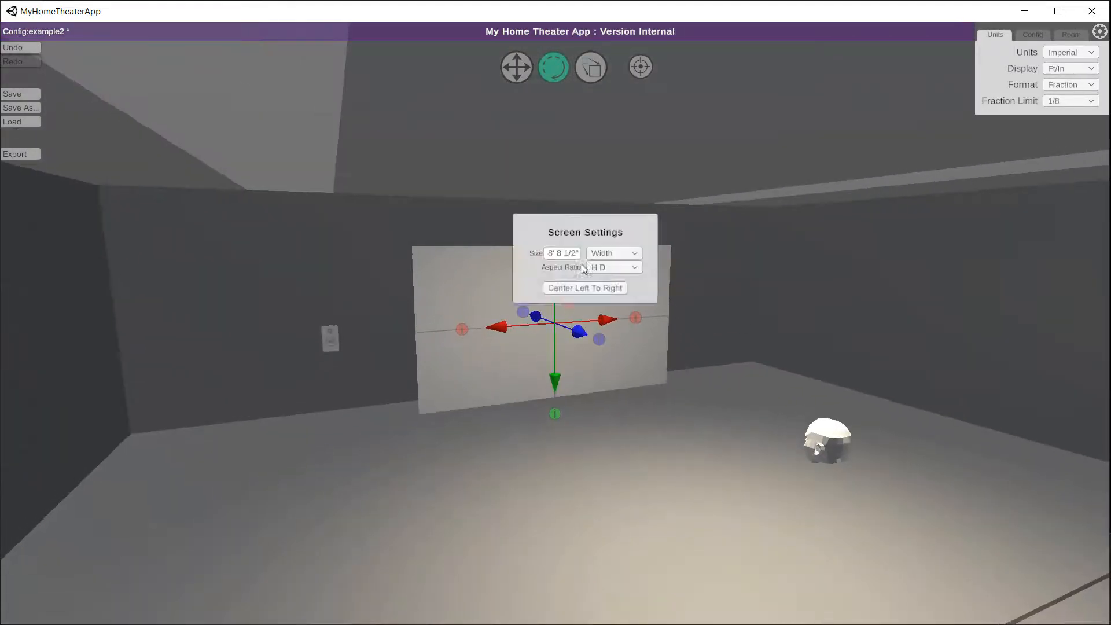
pyautogui.click(634, 253)
pyautogui.click(607, 269)
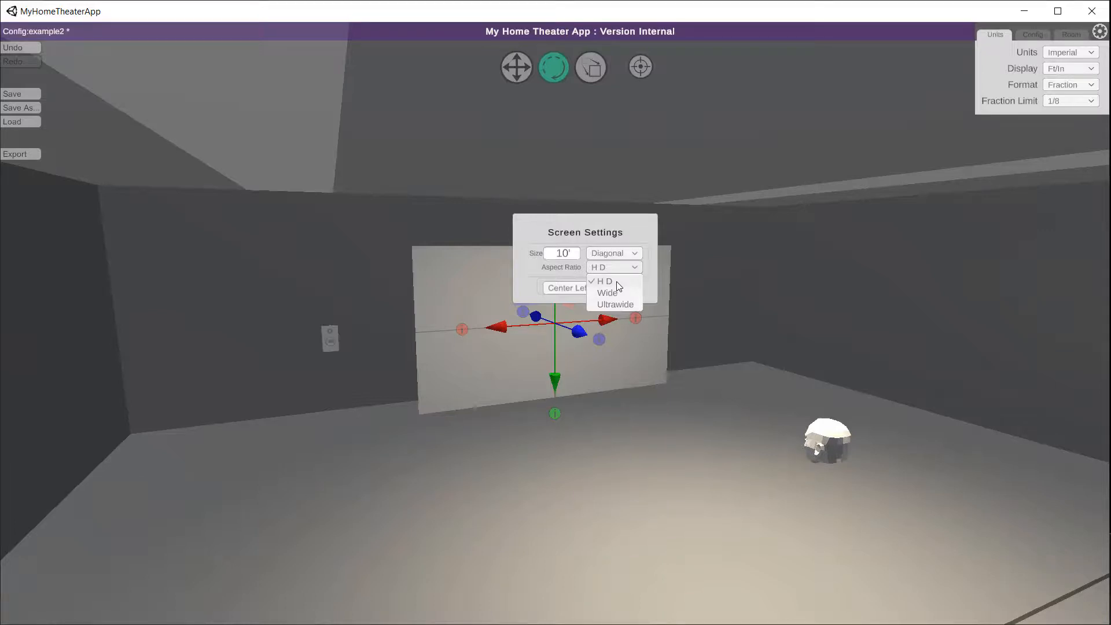
pyautogui.click(623, 293)
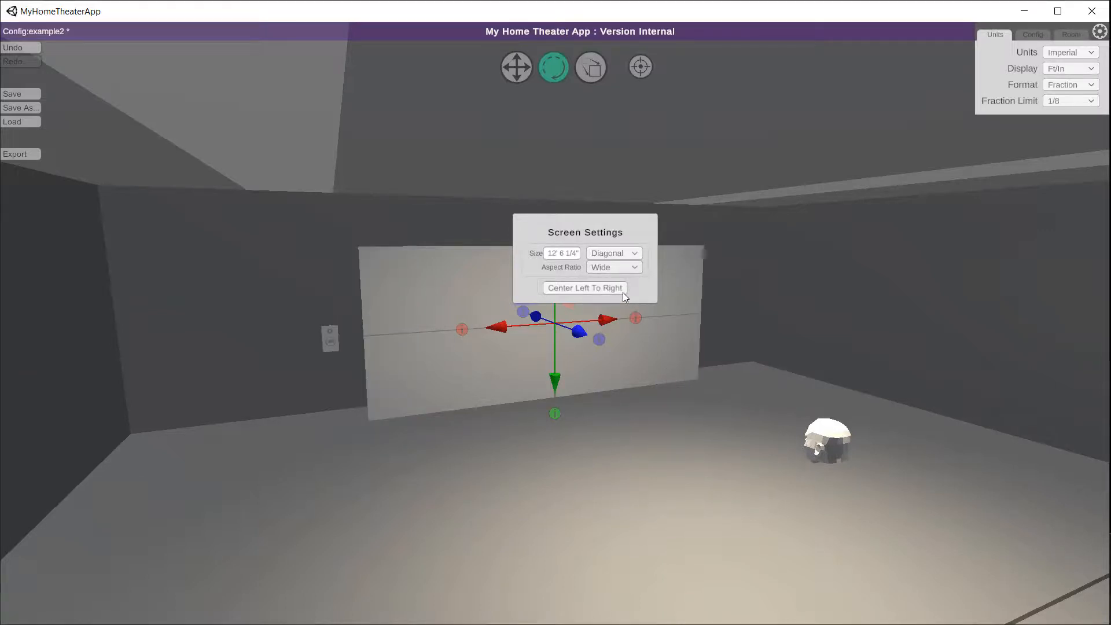
pyautogui.click(632, 276)
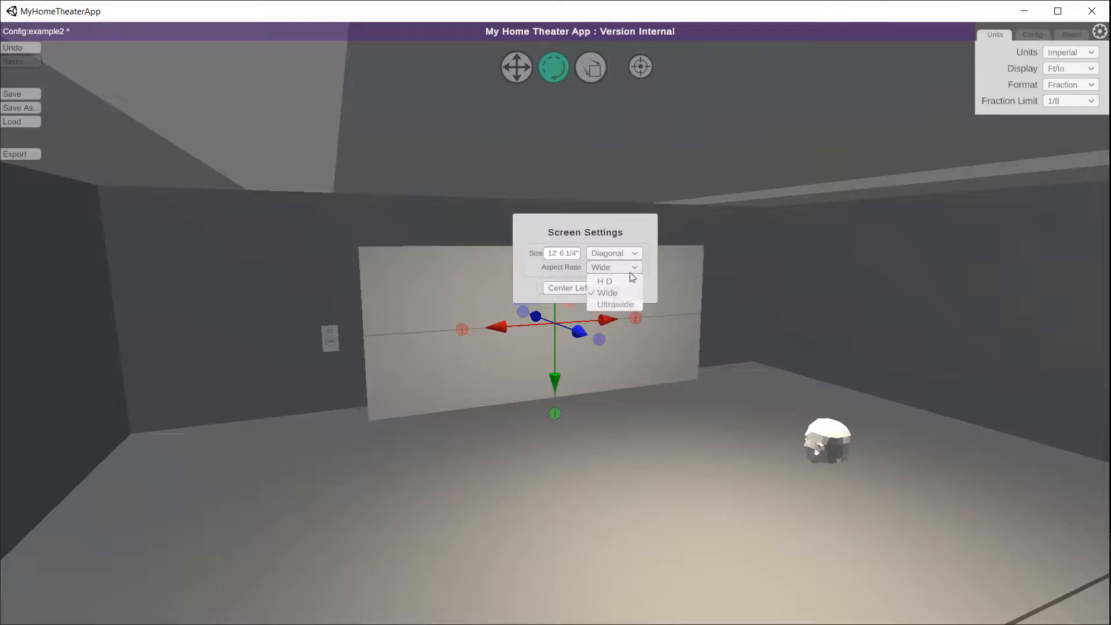
pyautogui.click(626, 304)
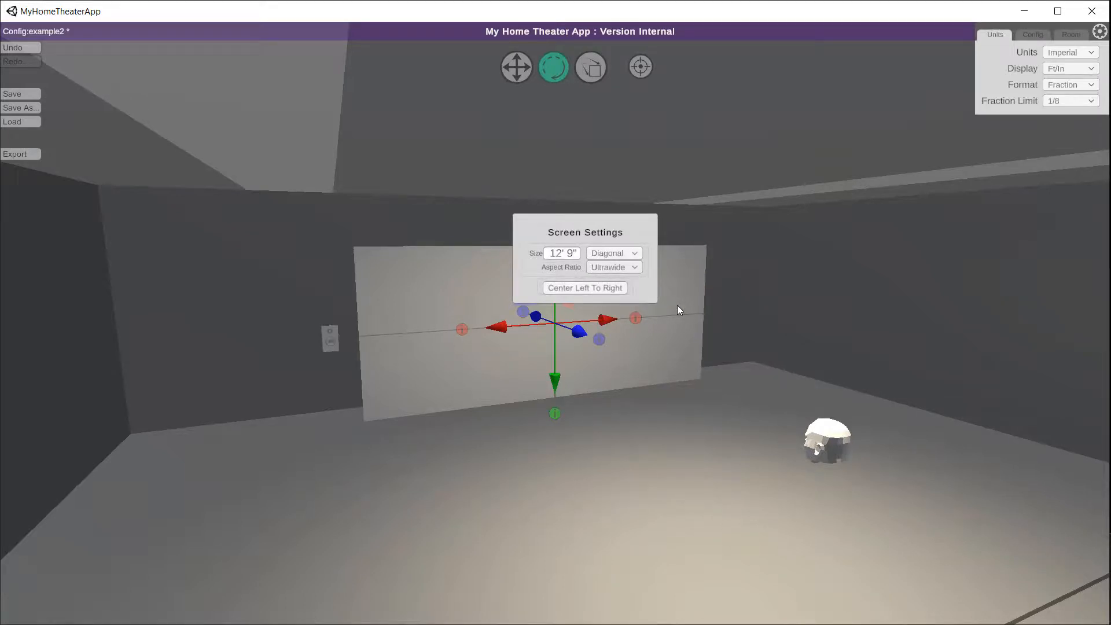
# Set the projection screen's distance to the left wall to 6' 0".
pyautogui.moveTo(585, 489); pyautogui.dragTo(549, 483, button='middle')
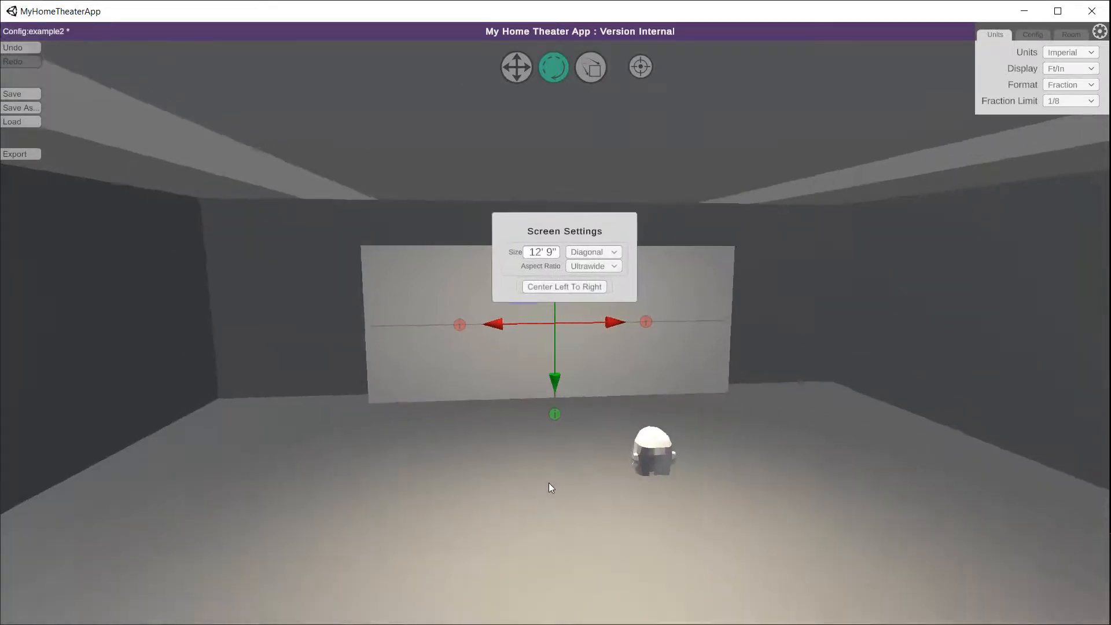
pyautogui.click(460, 324)
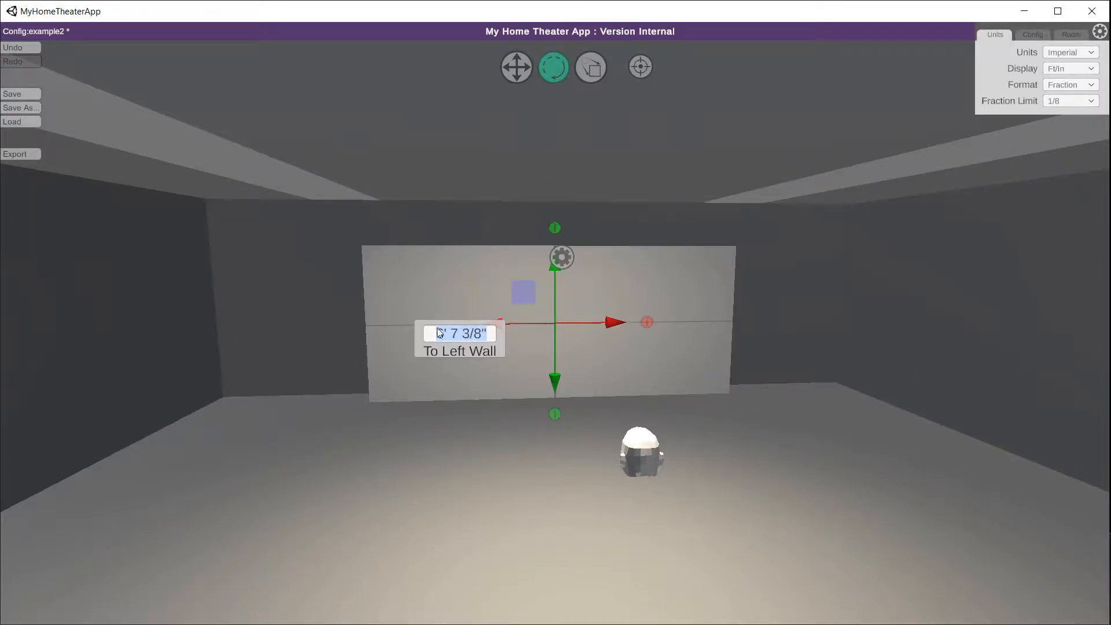
pyautogui.click(605, 339)
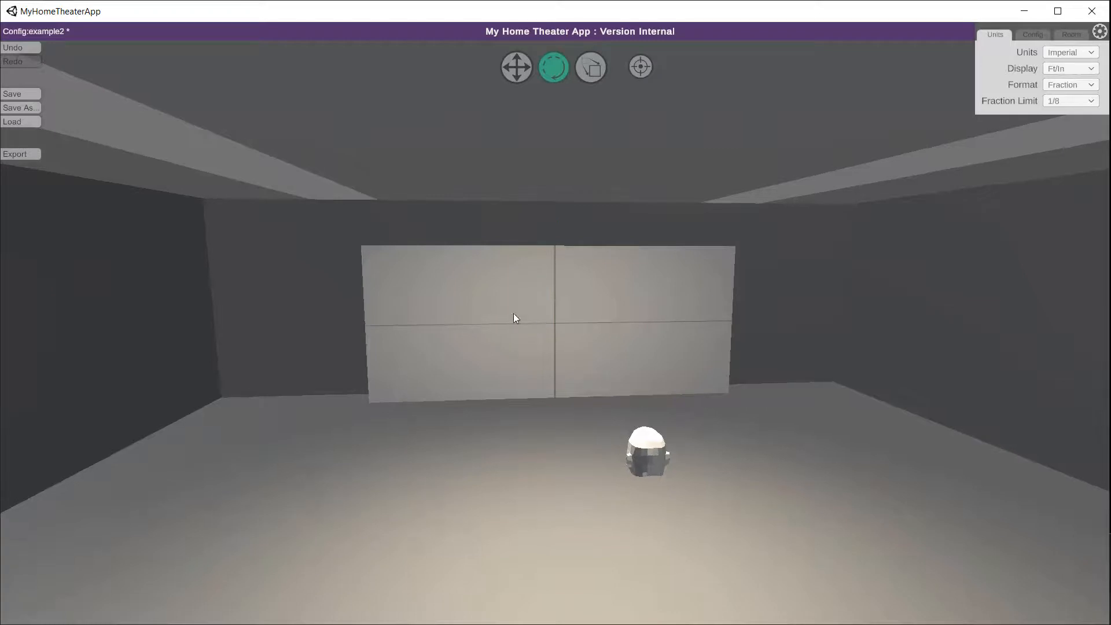
pyautogui.click(516, 317)
pyautogui.click(460, 325)
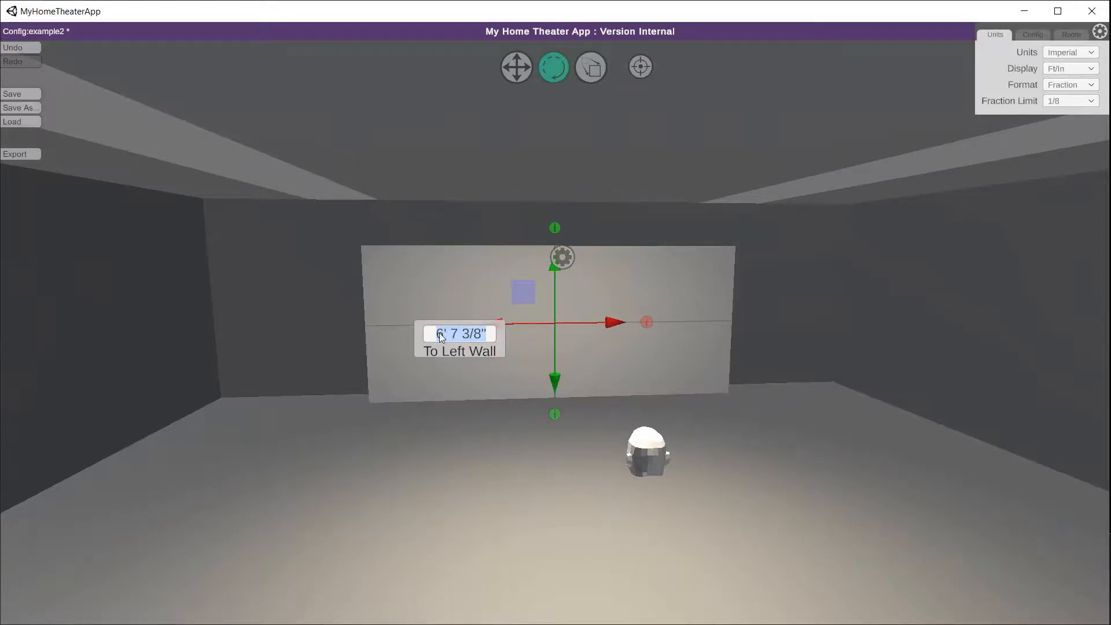
pyautogui.write('6\' 0"')
pyautogui.press('Return')
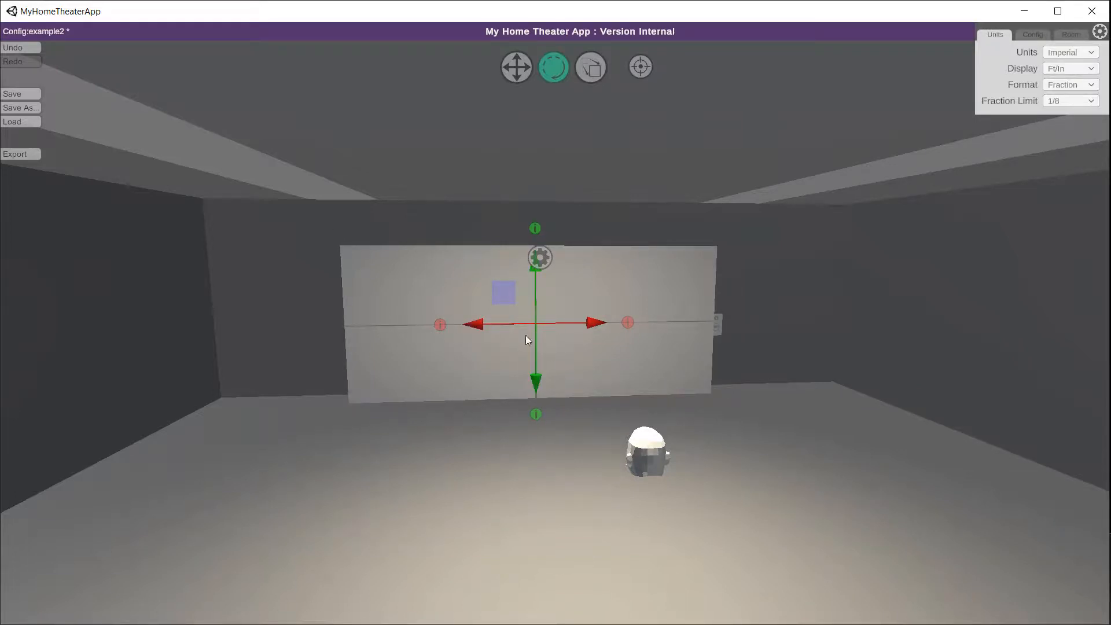
# Check the screen's distance to the left wall and center the screen left to right.
pyautogui.click(443, 328)
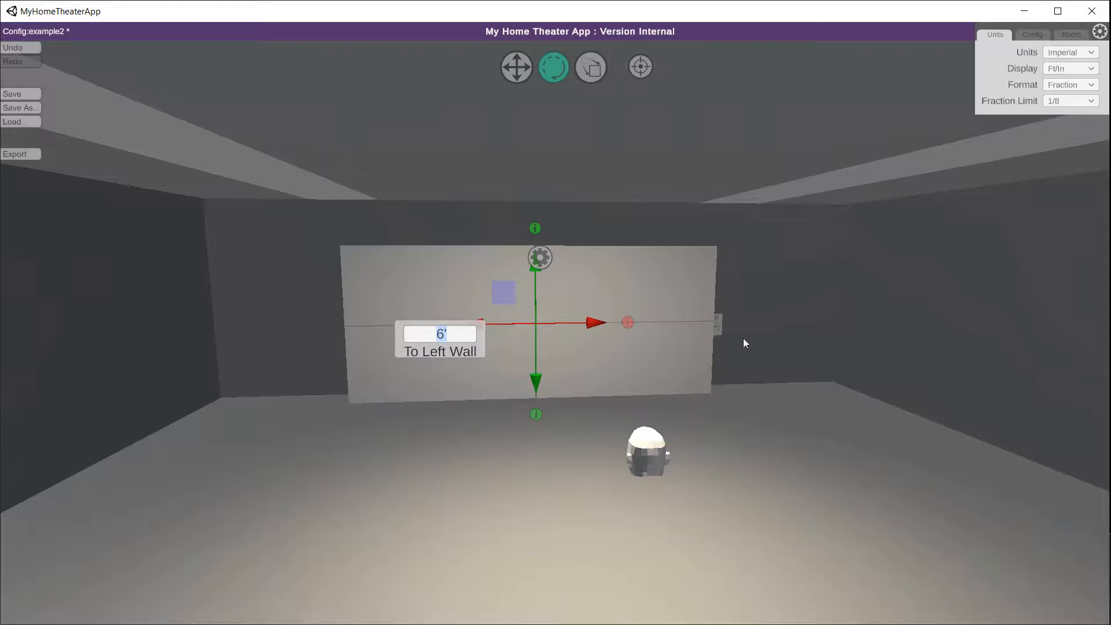
pyautogui.click(540, 257)
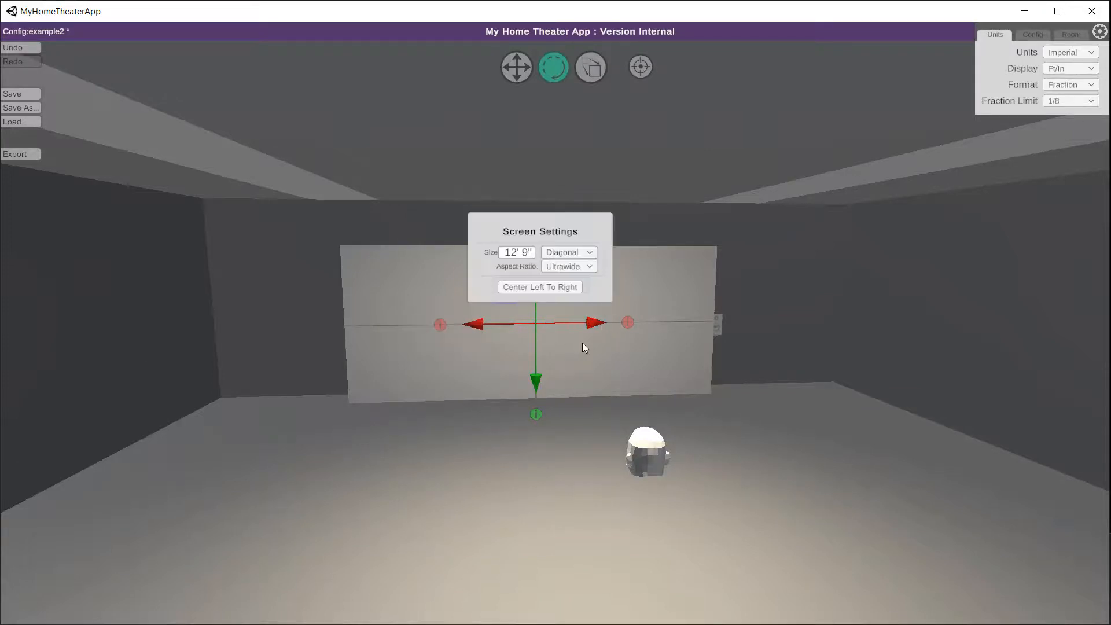
pyautogui.click(548, 287)
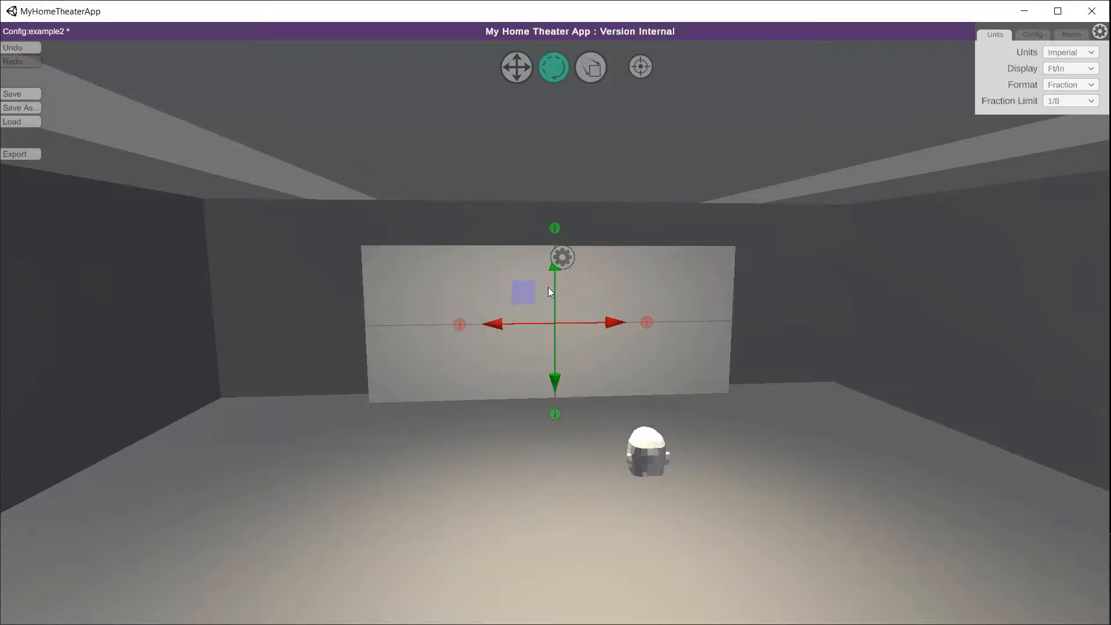
# View the side speaker's placement angles relative to the listening position.
pyautogui.moveTo(426, 461); pyautogui.dragTo(780, 439)
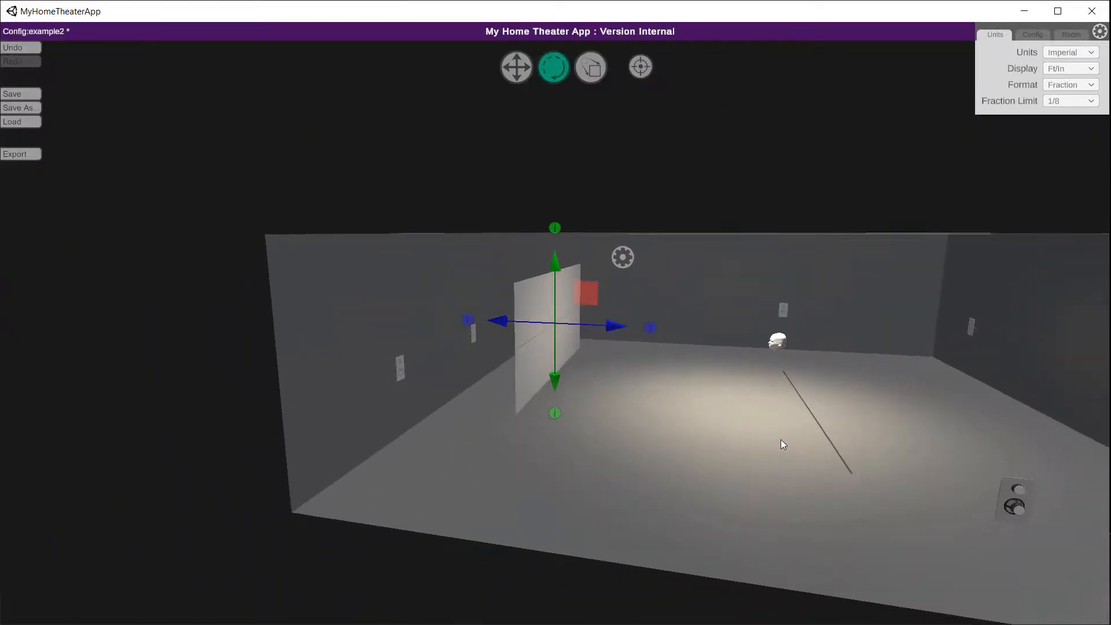
pyautogui.moveTo(780, 439); pyautogui.dragTo(715, 432, button='right')
pyautogui.moveTo(715, 432); pyautogui.dragTo(512, 385)
pyautogui.click(755, 575)
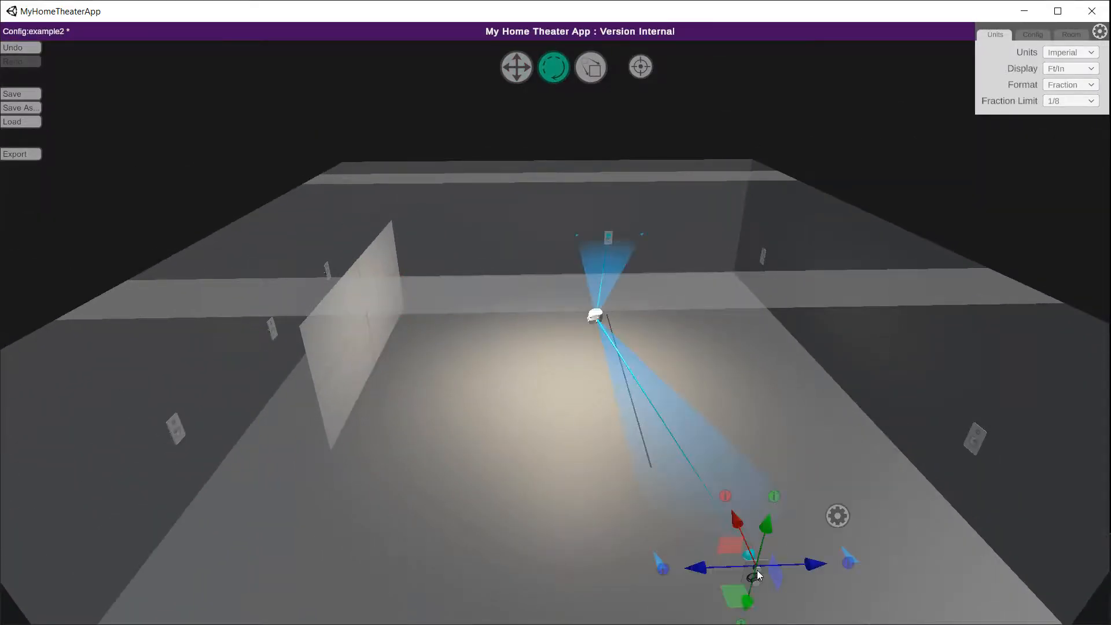
pyautogui.click(798, 415)
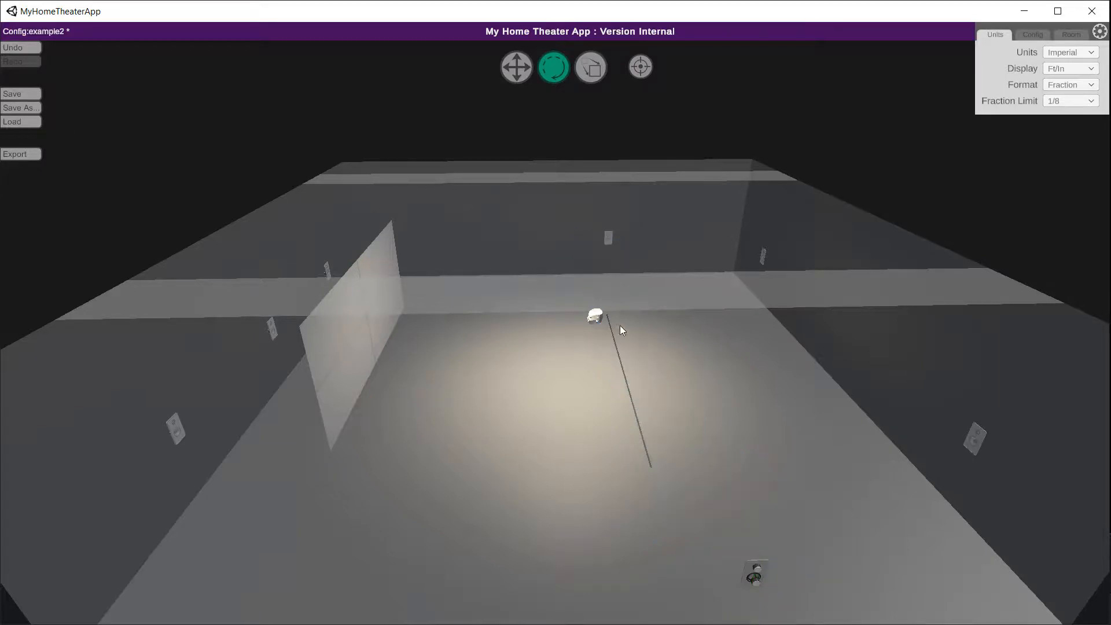
# Move the main listening position away from the screen until it lines up with the dark line across the floor.
pyautogui.click(600, 322)
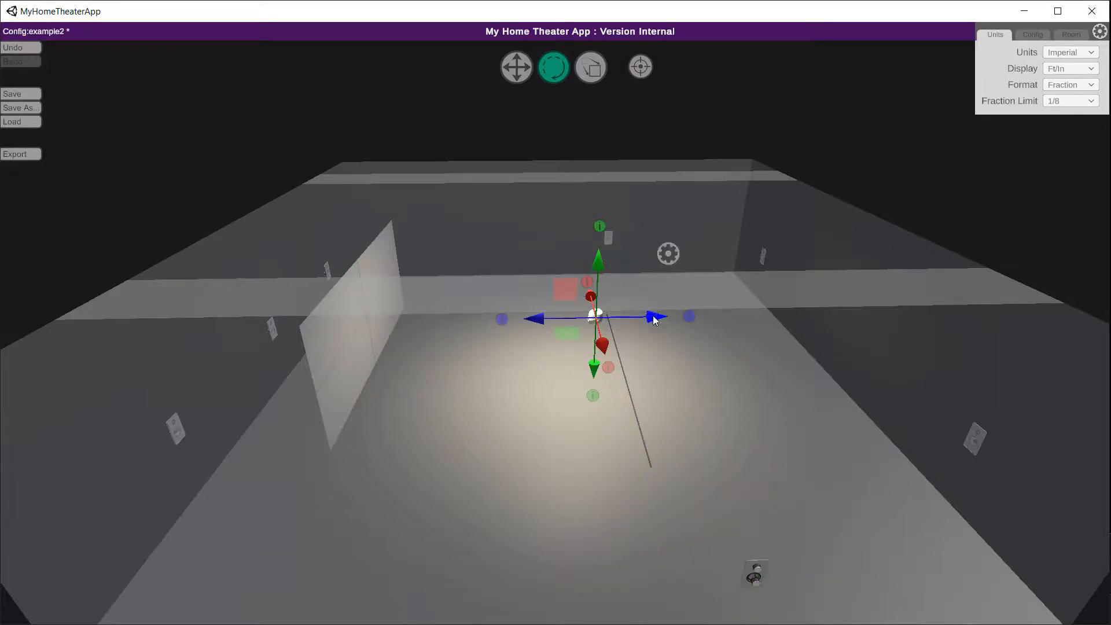
pyautogui.moveTo(696, 319)
pyautogui.mouseDown()
pyautogui.moveTo(841, 315)
pyautogui.moveTo(491, 316)
pyautogui.moveTo(848, 316)
pyautogui.moveTo(595, 316)
pyautogui.moveTo(728, 311)
pyautogui.moveTo(686, 317)
pyautogui.mouseUp()
pyautogui.moveTo(570, 388); pyautogui.dragTo(696, 386, button='middle')
pyautogui.scroll(-3, 696, 387)
pyautogui.scroll(5, 675, 388)
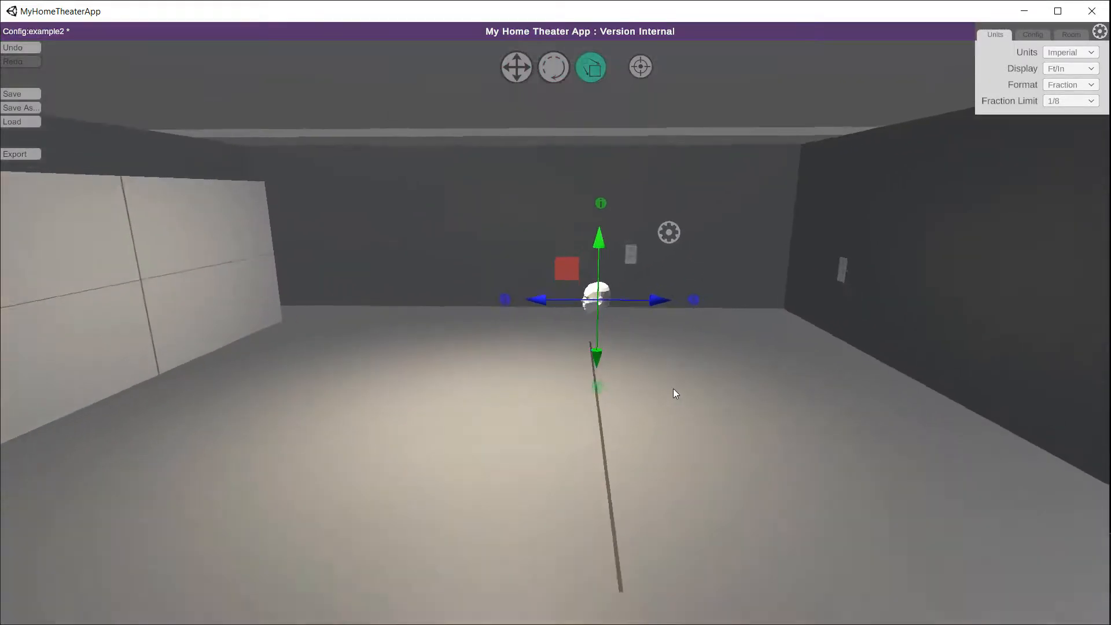
pyautogui.scroll(-3, 674, 387)
pyautogui.scroll(-2, 676, 384)
pyautogui.moveTo(616, 385); pyautogui.dragTo(623, 377, button='middle')
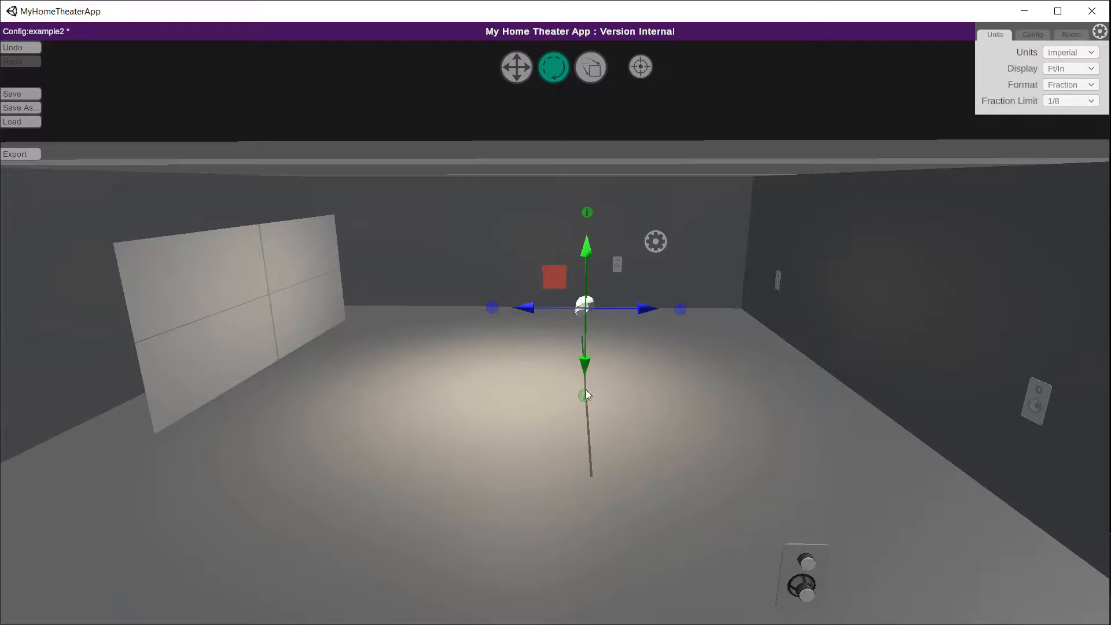
pyautogui.moveTo(705, 409); pyautogui.dragTo(731, 388, button='middle')
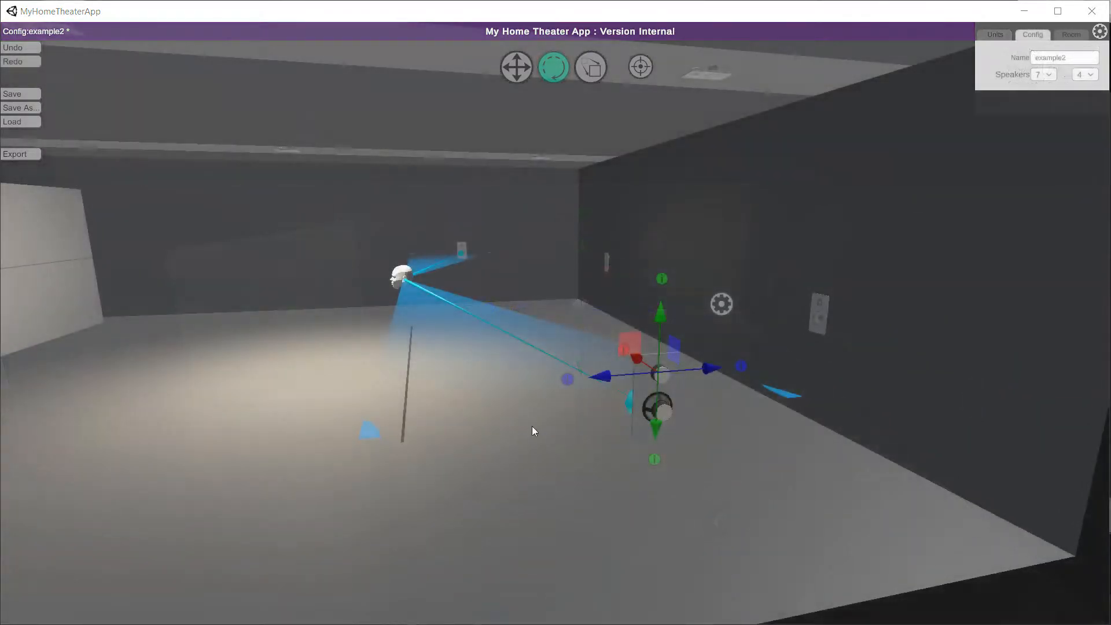
# Select the wall speaker near the room corner and shift it along the room's left-right axis.
pyautogui.click(563, 436)
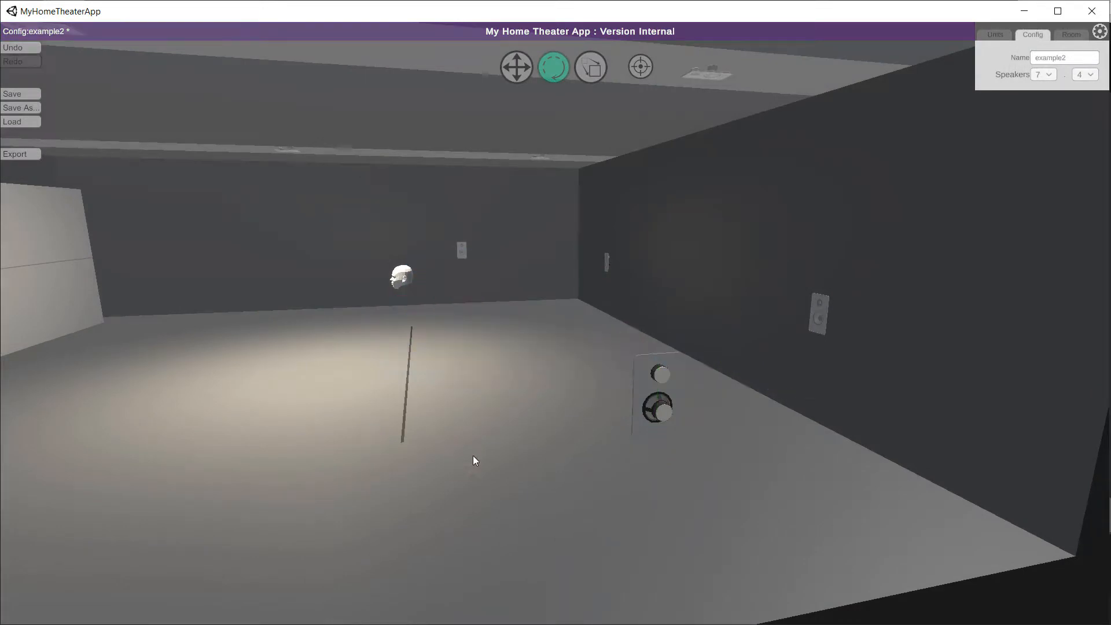
pyautogui.moveTo(474, 457); pyautogui.dragTo(578, 440, button='middle')
pyautogui.click(571, 374)
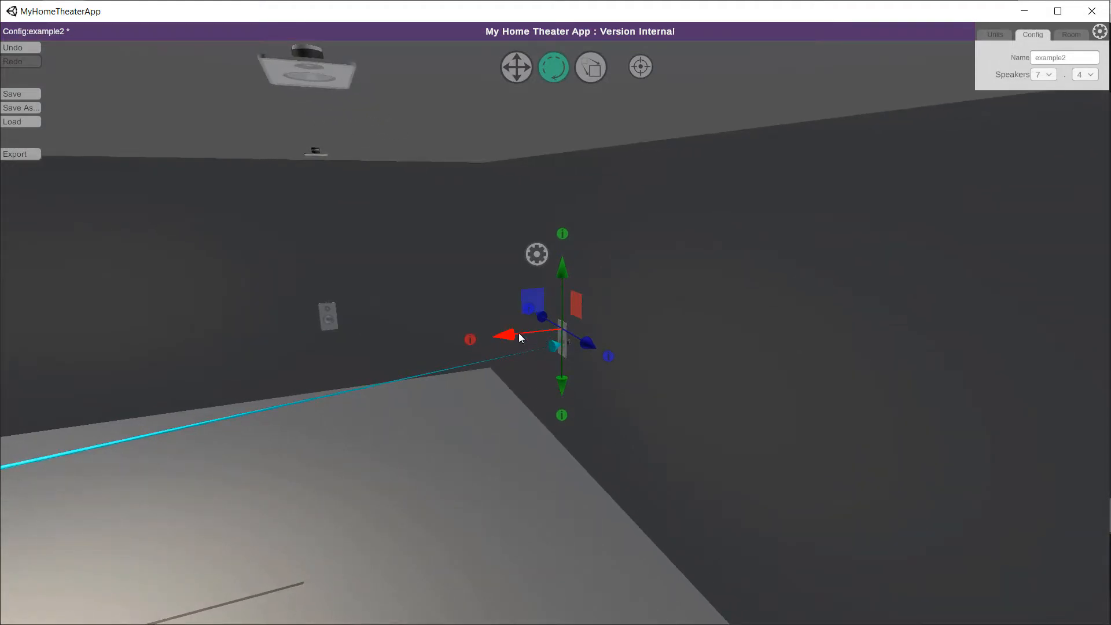
pyautogui.moveTo(519, 338); pyautogui.dragTo(714, 330)
# Raise the corner wall speaker onto the ceiling and slide it across the ceiling along the room's left-right axis.
pyautogui.moveTo(608, 278); pyautogui.dragTo(648, 51)
pyautogui.moveTo(523, 358); pyautogui.dragTo(516, 326, button='right')
pyautogui.scroll(5, 538, 330)
pyautogui.moveTo(514, 321); pyautogui.dragTo(426, 309)
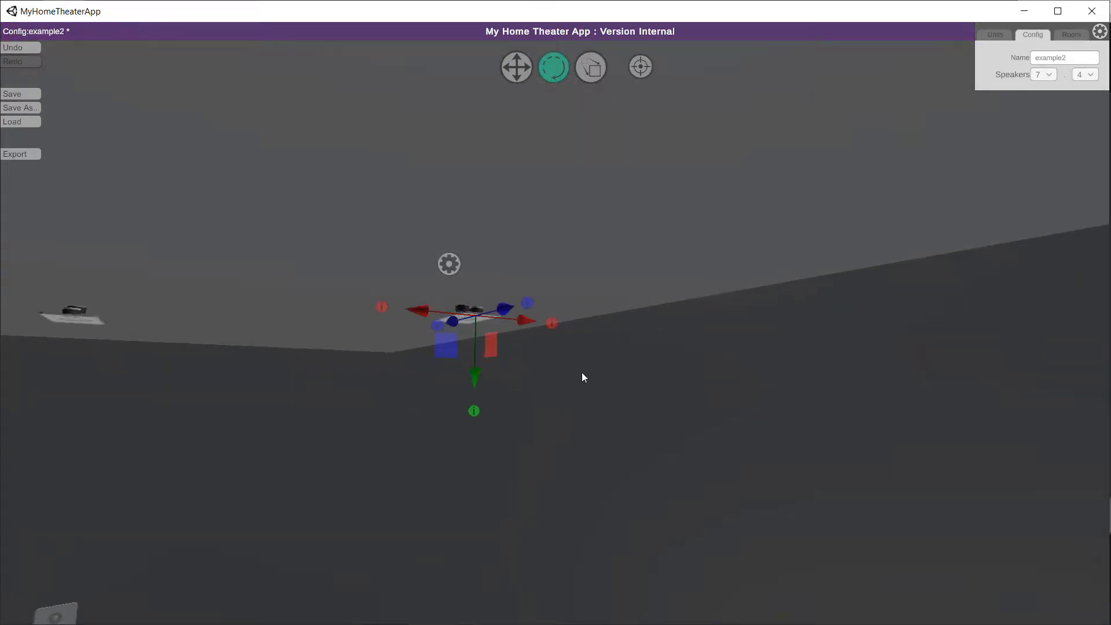
# Slide the speaker along the ceiling onto the adjacent wall and lower it down that wall.
pyautogui.moveTo(581, 373)
pyautogui.mouseDown(button='right')
pyautogui.moveTo(568, 354)
pyautogui.moveTo(567, 368)
pyautogui.mouseUp(button='right')
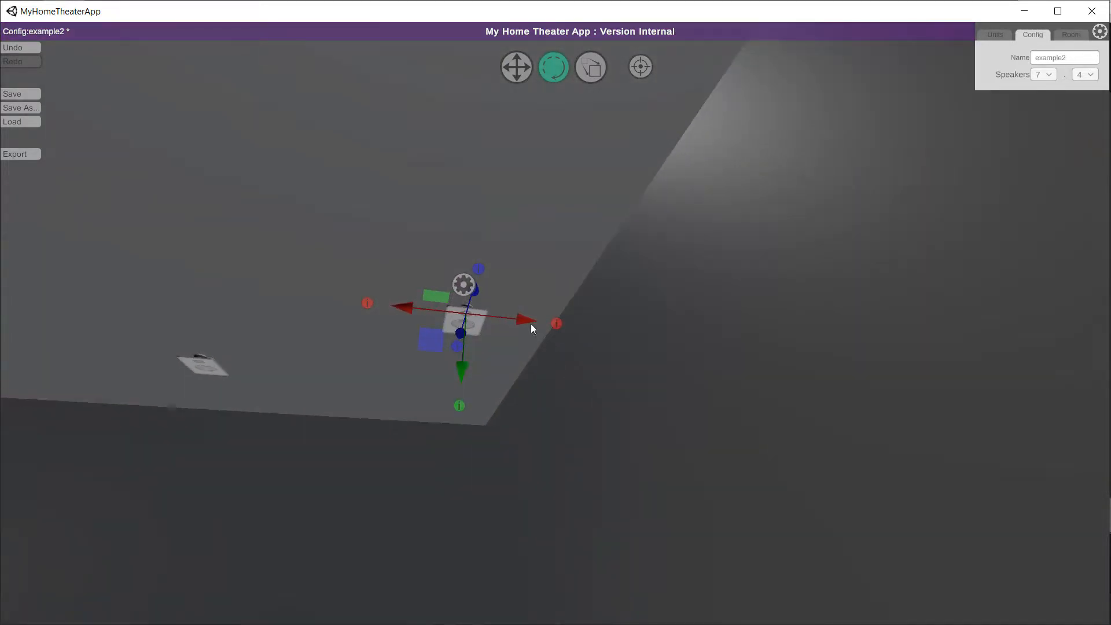
pyautogui.moveTo(526, 324); pyautogui.dragTo(627, 332)
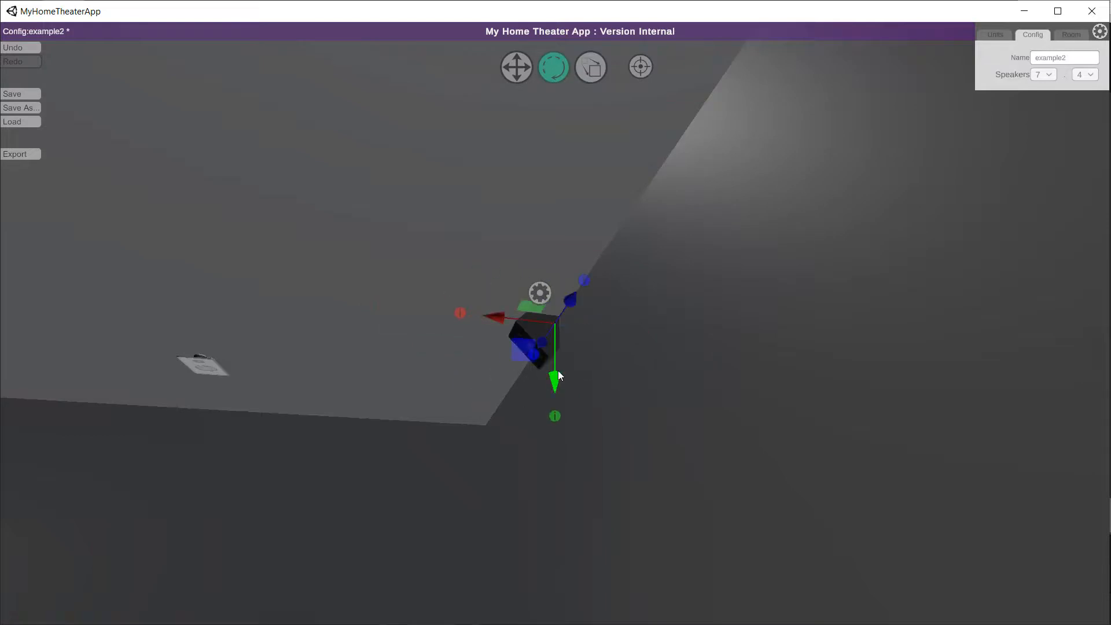
pyautogui.moveTo(555, 381); pyautogui.dragTo(565, 603)
pyautogui.moveTo(554, 488); pyautogui.dragTo(474, 515, button='right')
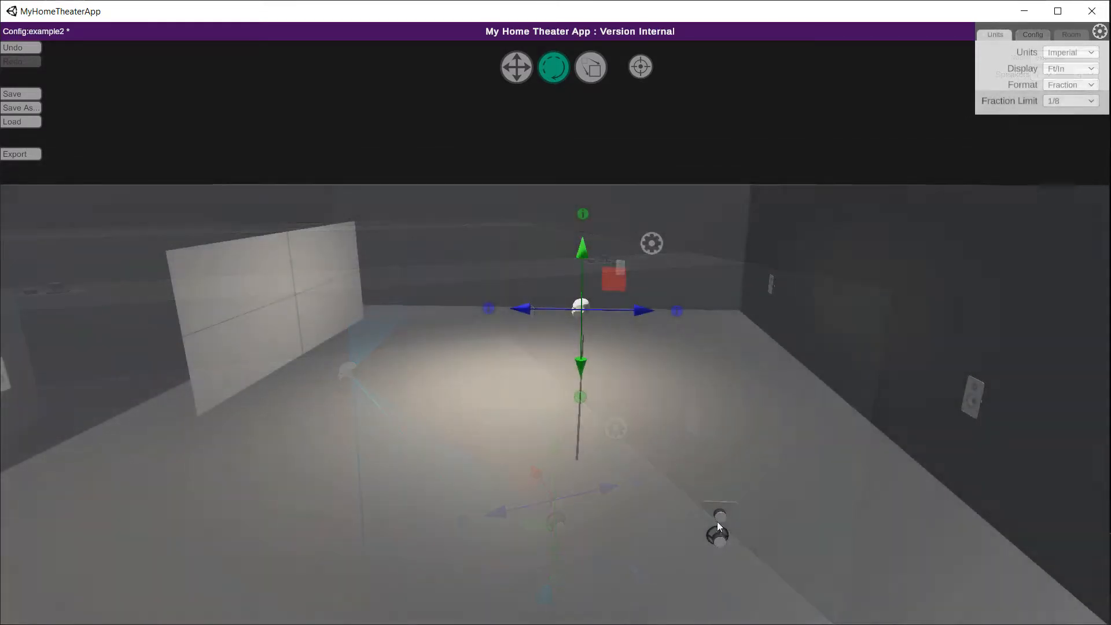
# Open the near side speaker's settings, test moving the main listening position toward and away from the screen, and undo the moves.
pyautogui.click(713, 517)
pyautogui.click(793, 456)
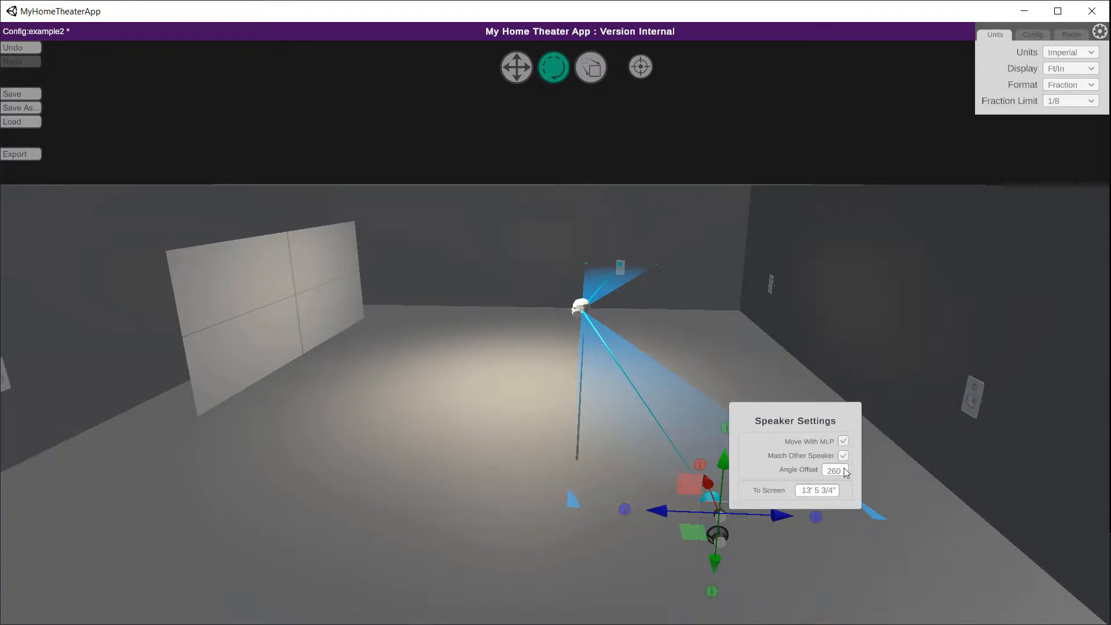
pyautogui.click(579, 305)
pyautogui.moveTo(629, 309); pyautogui.dragTo(559, 311)
pyautogui.click(717, 503)
pyautogui.click(797, 457)
pyautogui.hotkey('ctrl', 'z')
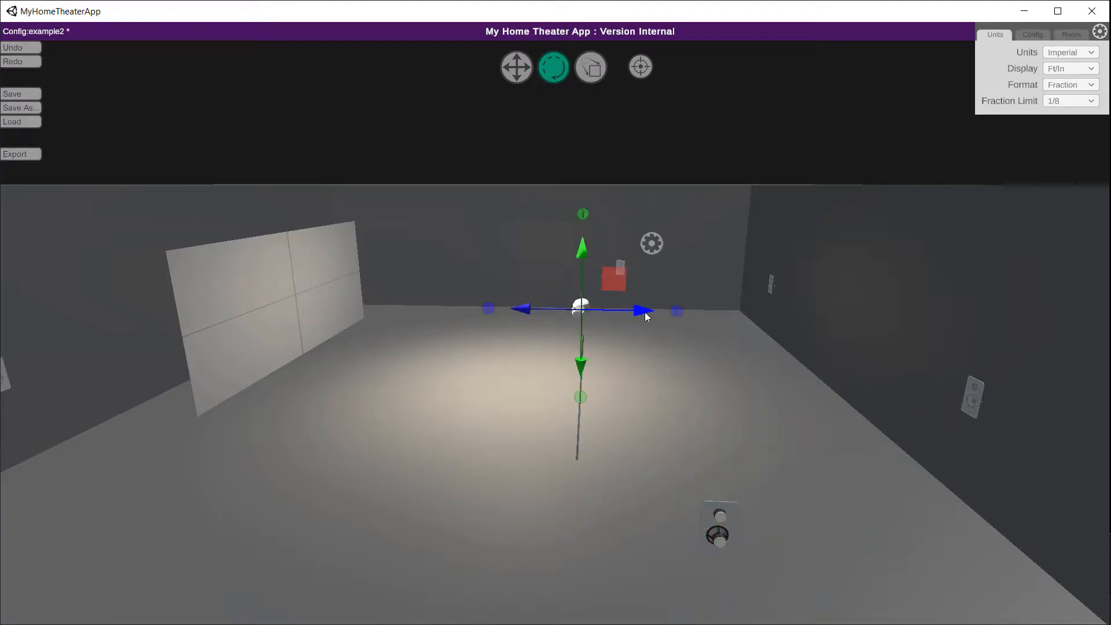
pyautogui.moveTo(645, 313); pyautogui.dragTo(678, 324)
pyautogui.hotkey('ctrl', 'z')
# Turn off Move With MLP for the near side speaker and for its counterpart on the opposite wall.
pyautogui.click(726, 512)
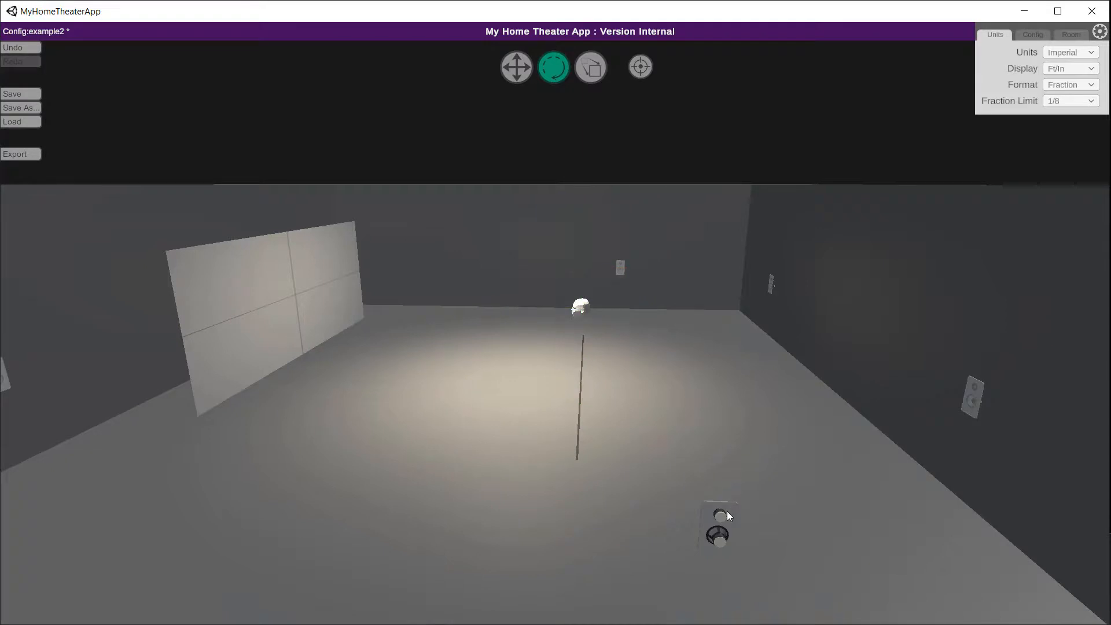
pyautogui.click(795, 456)
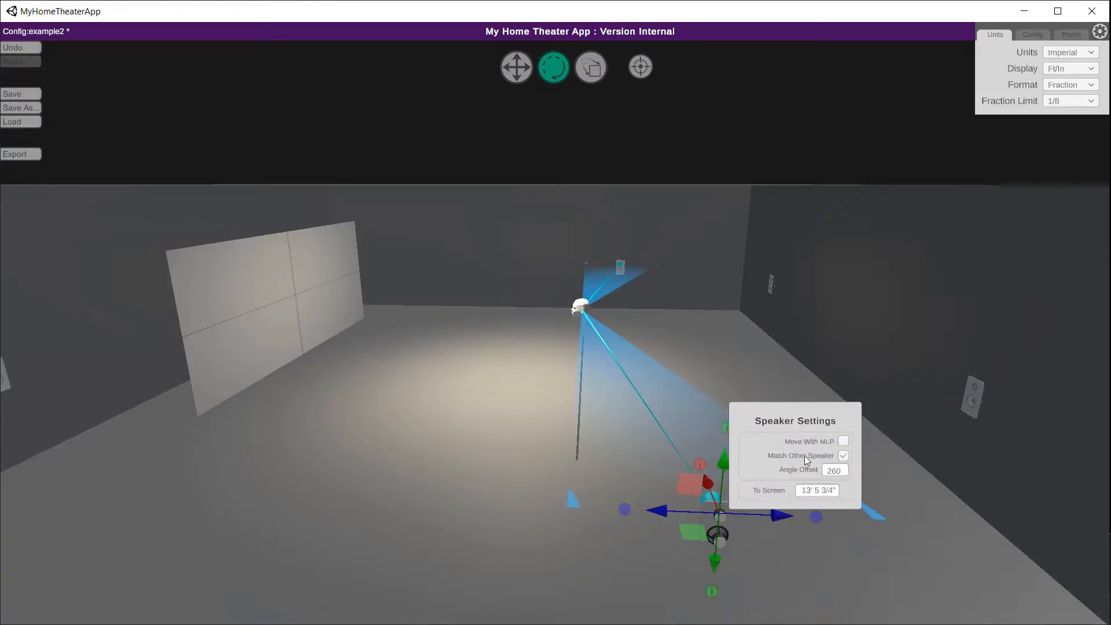
pyautogui.click(835, 457)
pyautogui.click(622, 262)
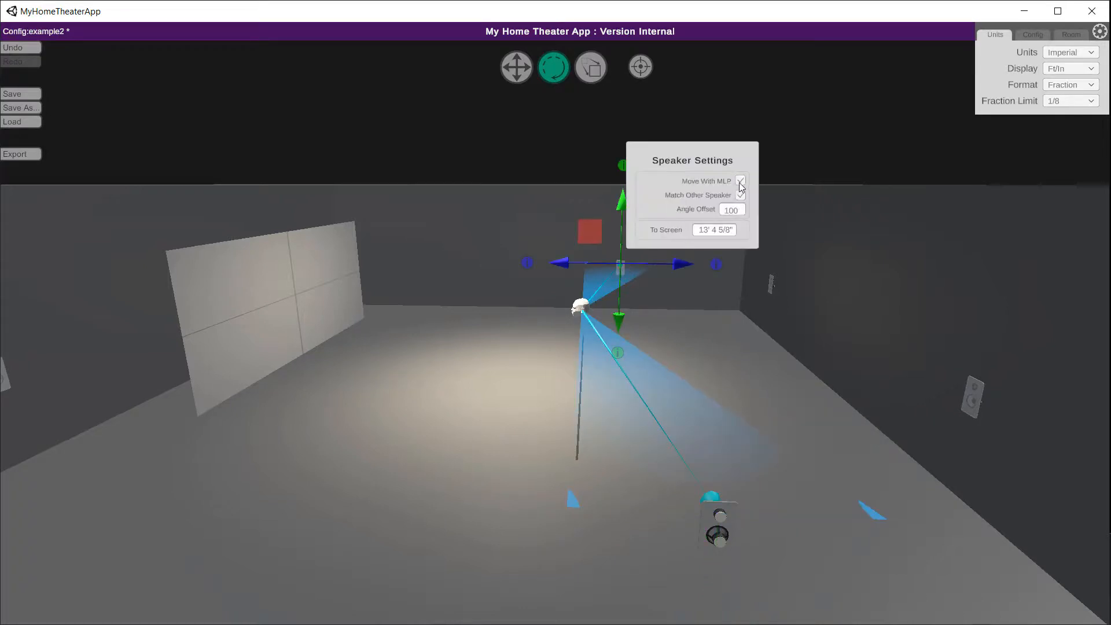
pyautogui.click(741, 181)
# Shift the far side speaker along its wall toward the screen and set its Angle Offset to 100.
pyautogui.moveTo(674, 270)
pyautogui.mouseDown()
pyautogui.moveTo(726, 272)
pyautogui.moveTo(636, 279)
pyautogui.moveTo(683, 274)
pyautogui.moveTo(673, 275)
pyautogui.mouseUp()
pyautogui.click(684, 197)
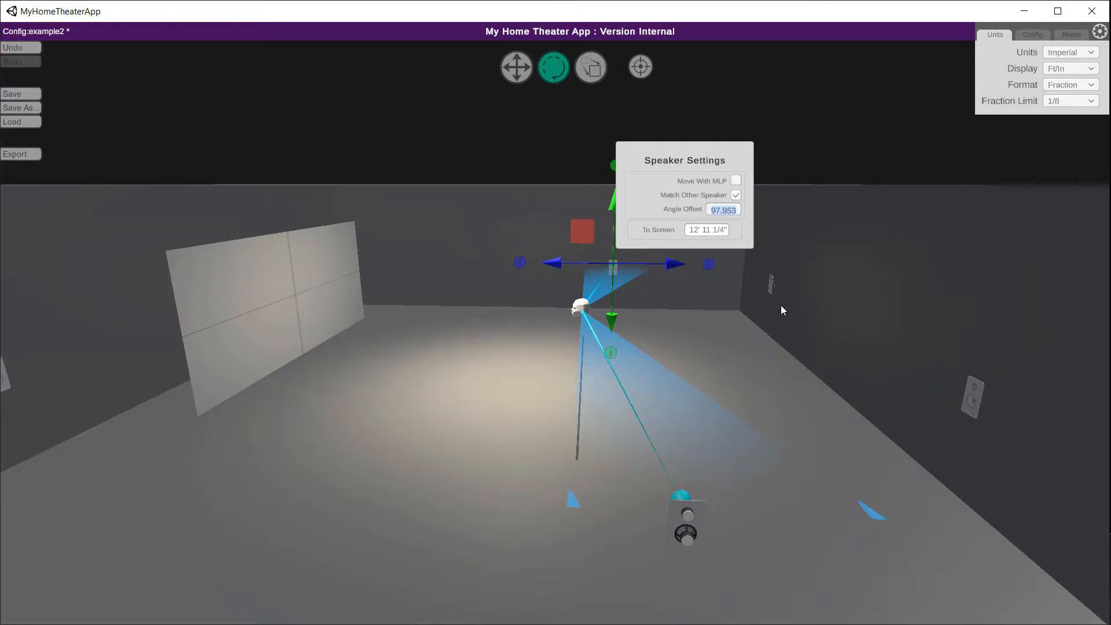
pyautogui.write('100')
pyautogui.press('Return')
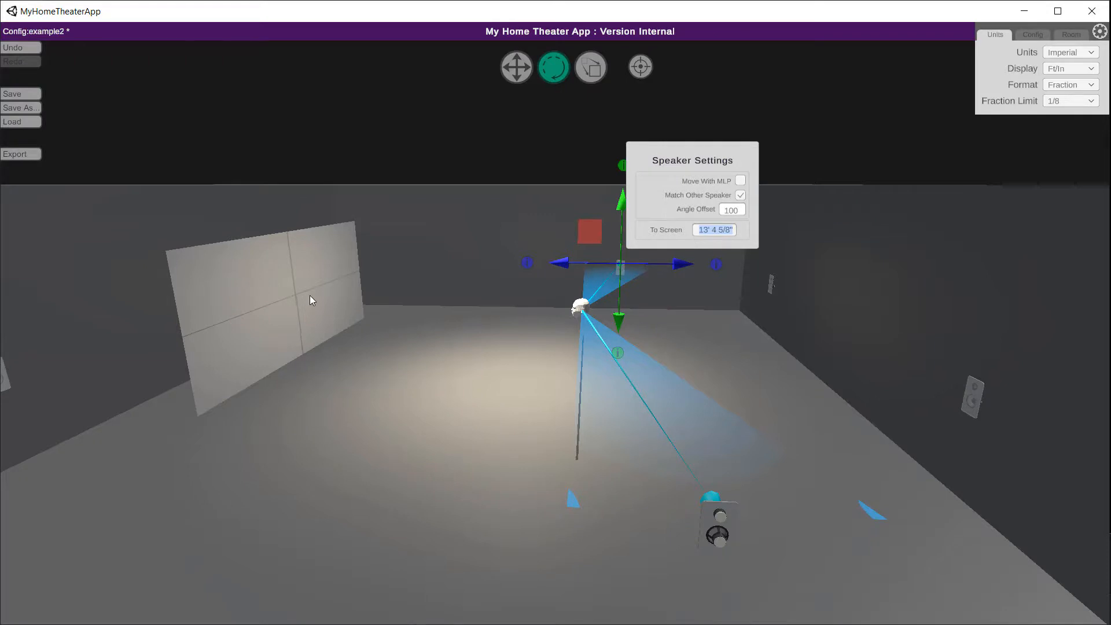
# Set the far side speaker's To Screen distance to 14'.
pyautogui.moveTo(350, 326); pyautogui.dragTo(315, 256)
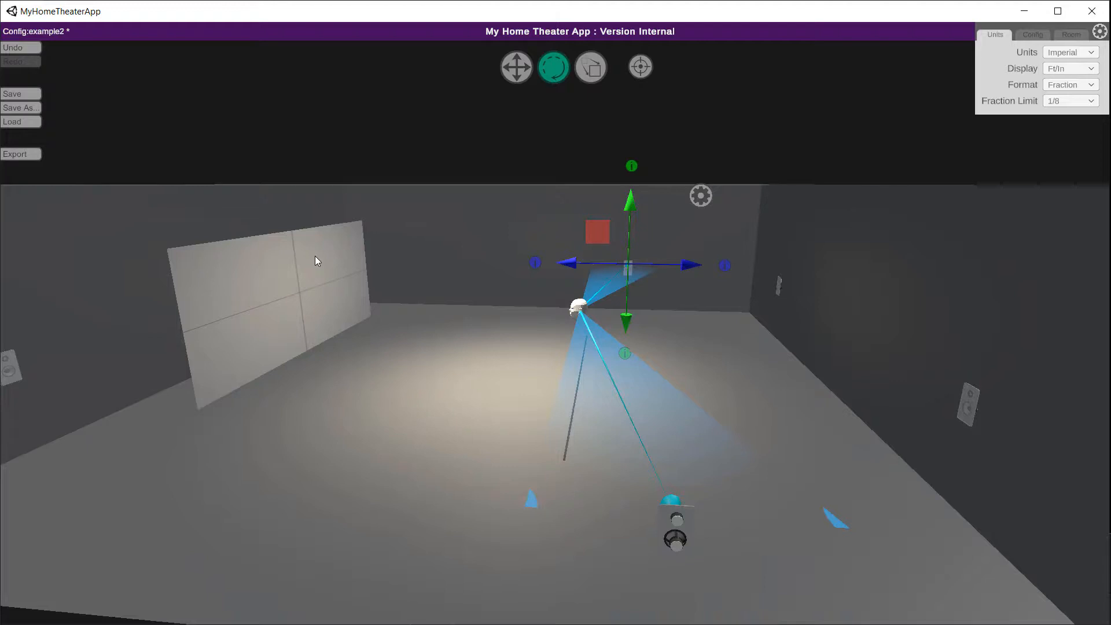
pyautogui.click(700, 195)
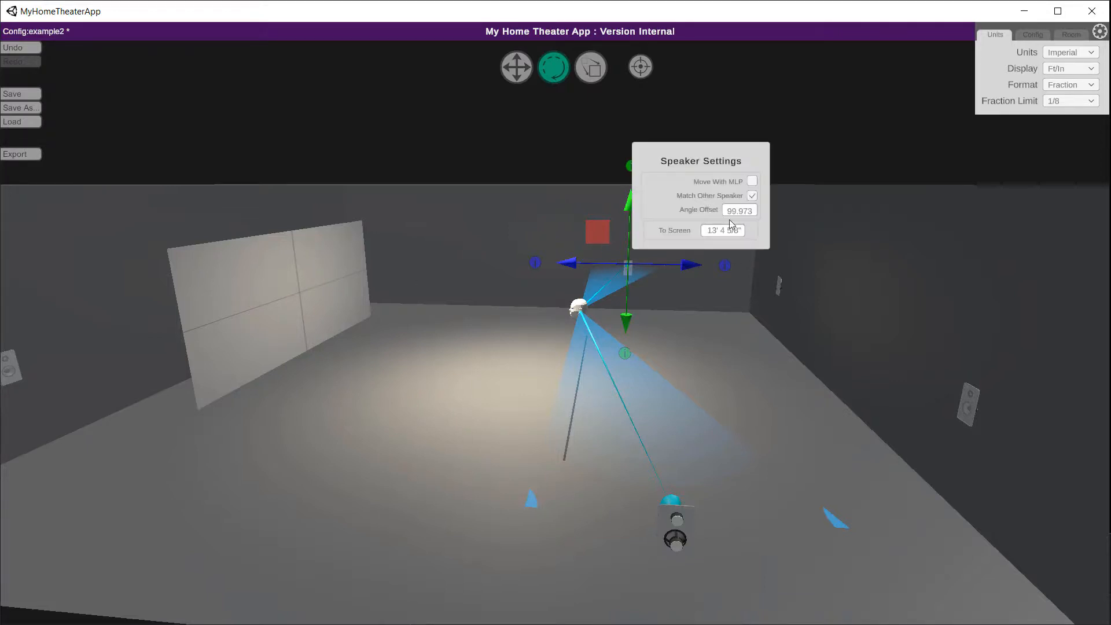
pyautogui.click(732, 231)
pyautogui.write("14'")
pyautogui.press('Return')
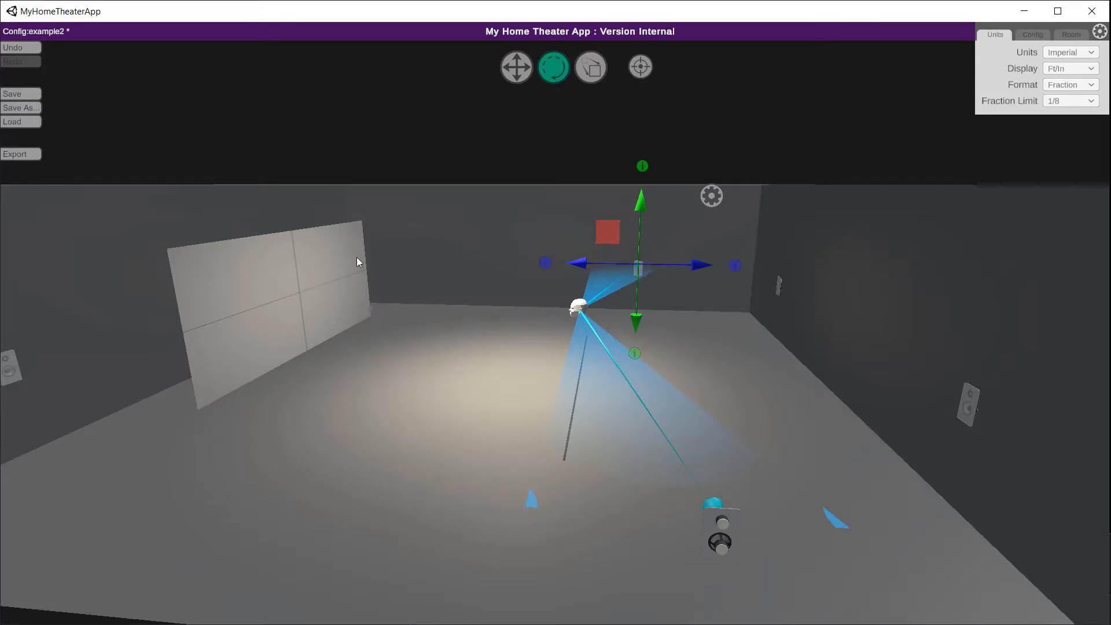
# Open the near side speaker's settings to check its To Screen distance and raise that speaker on the wall.
pyautogui.click(719, 529)
pyautogui.click(799, 461)
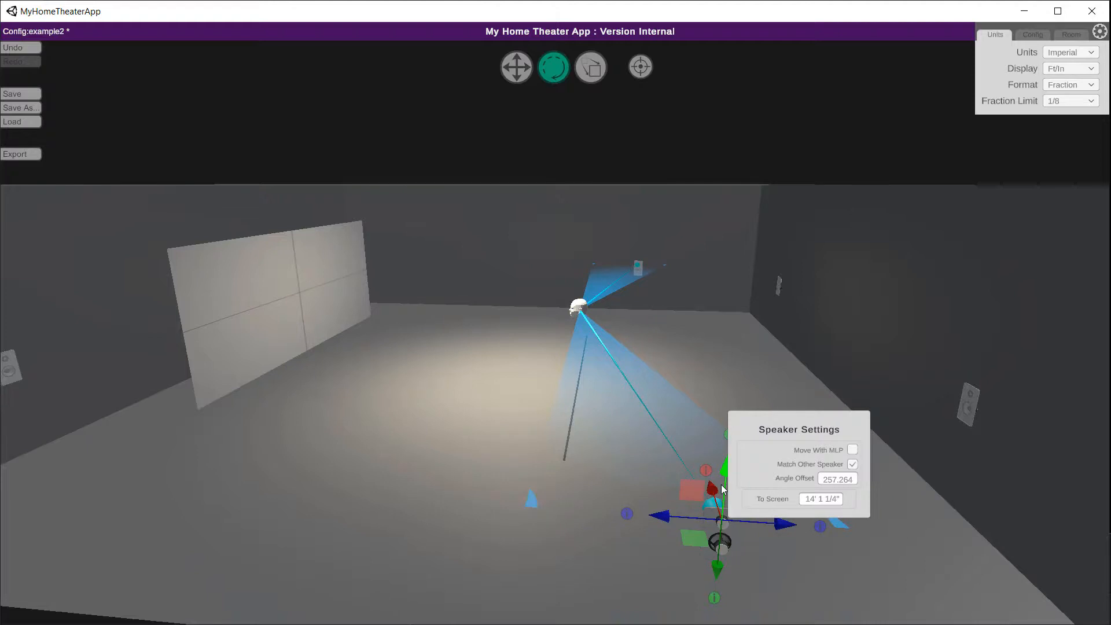
pyautogui.moveTo(674, 474); pyautogui.dragTo(818, 443, button='middle')
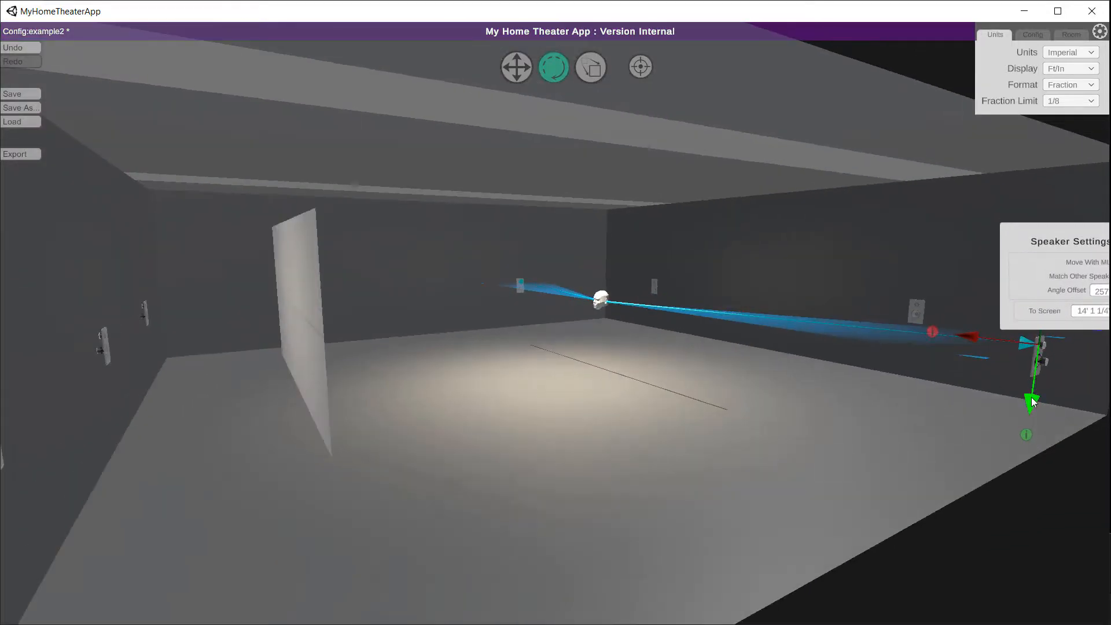
pyautogui.moveTo(1034, 400); pyautogui.dragTo(1044, 338)
# Set the configuration's ceiling speaker count to 2 and select the near ceiling speaker.
pyautogui.click(1034, 35)
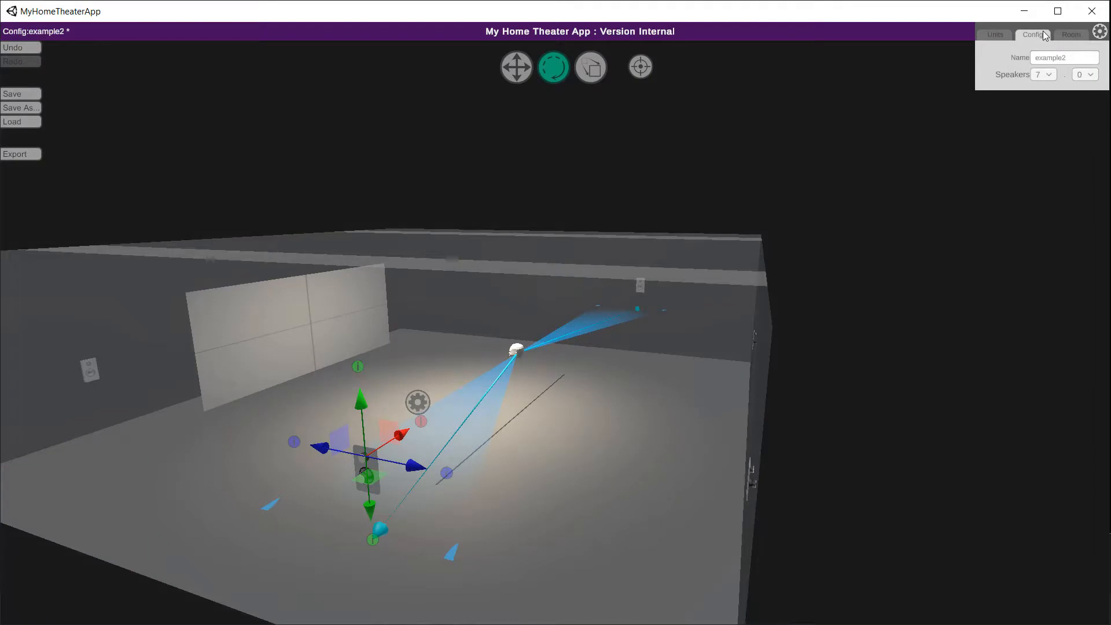
pyautogui.click(1087, 75)
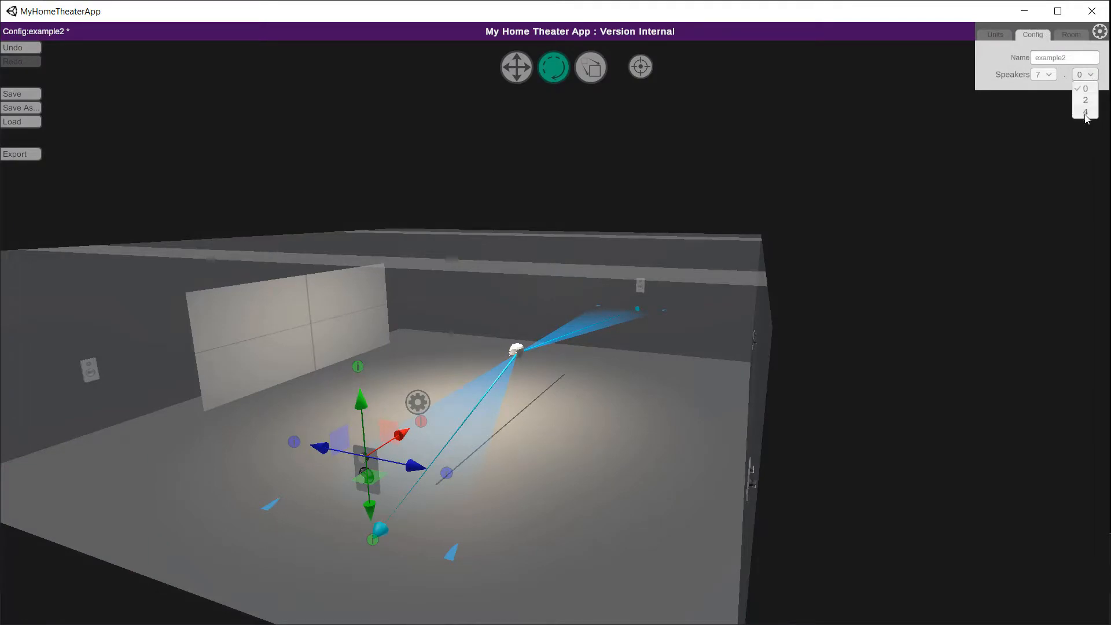
pyautogui.click(1086, 100)
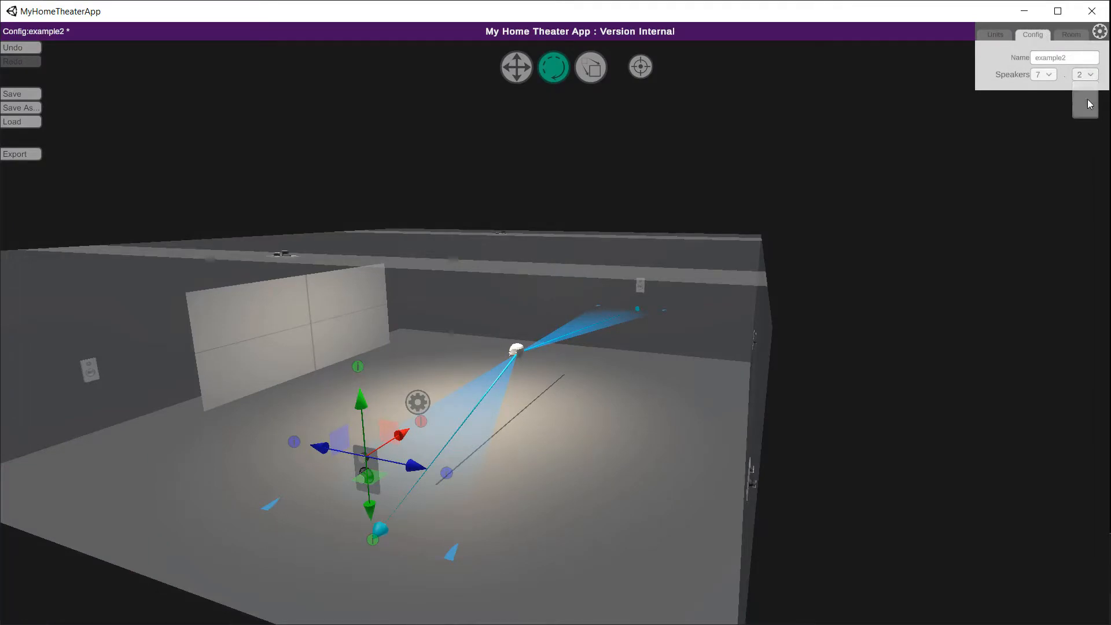
pyautogui.click(610, 374)
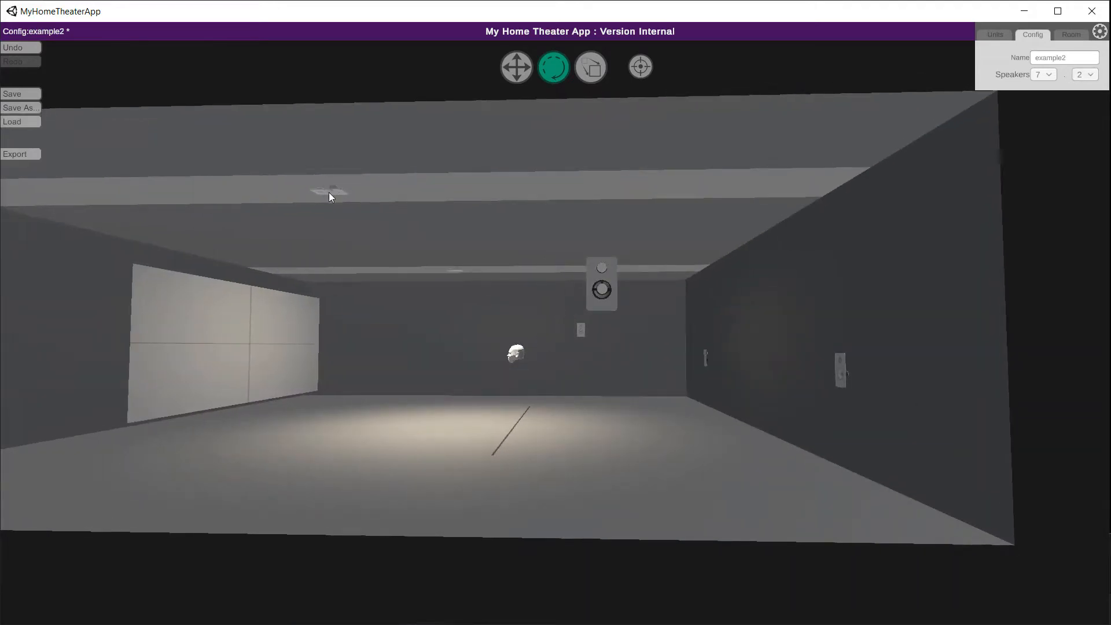
pyautogui.click(329, 195)
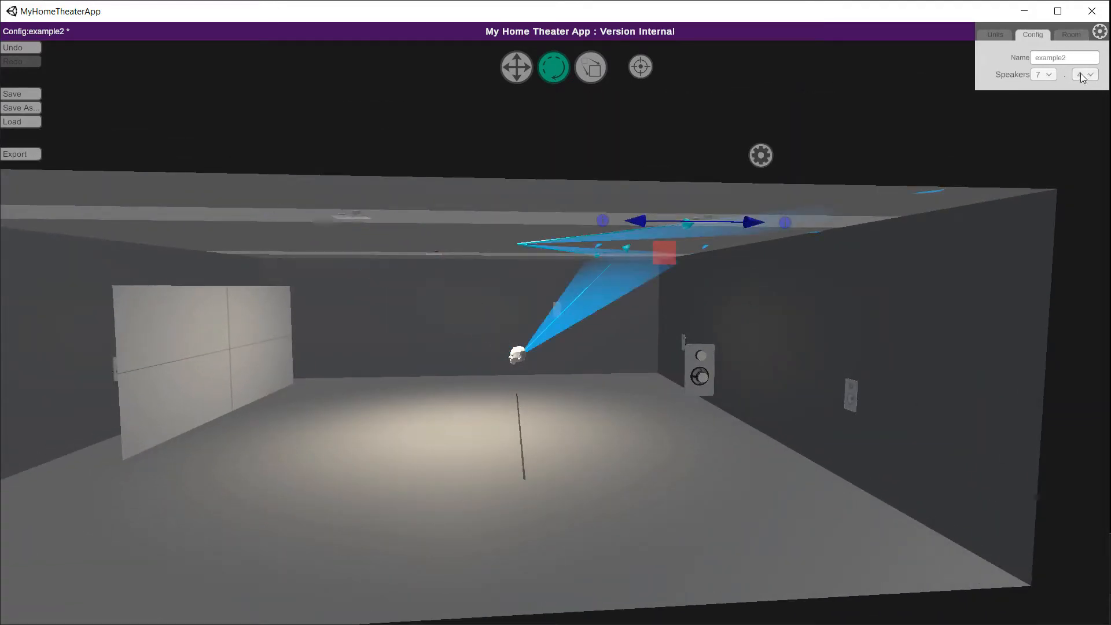
# Switch the ceiling speakers back to 2, select the near one and move it slightly away from the screen.
pyautogui.click(1081, 75)
pyautogui.click(1085, 101)
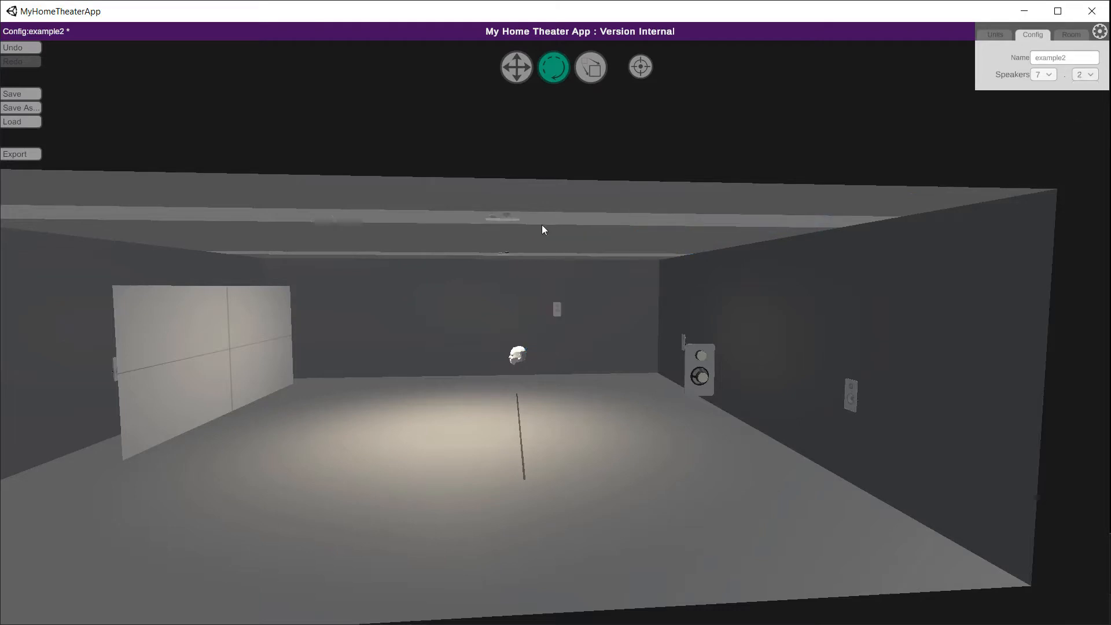
pyautogui.click(510, 218)
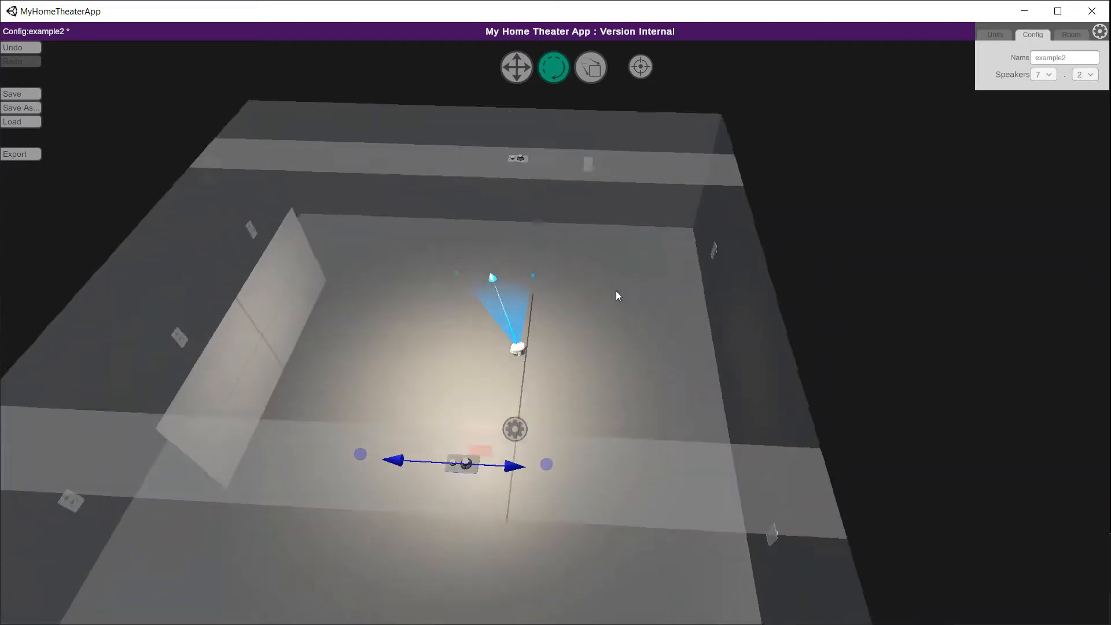
pyautogui.moveTo(616, 291); pyautogui.dragTo(624, 242, button='right')
pyautogui.moveTo(526, 251); pyautogui.dragTo(557, 279, button='middle')
pyautogui.scroll(-4, 557, 279)
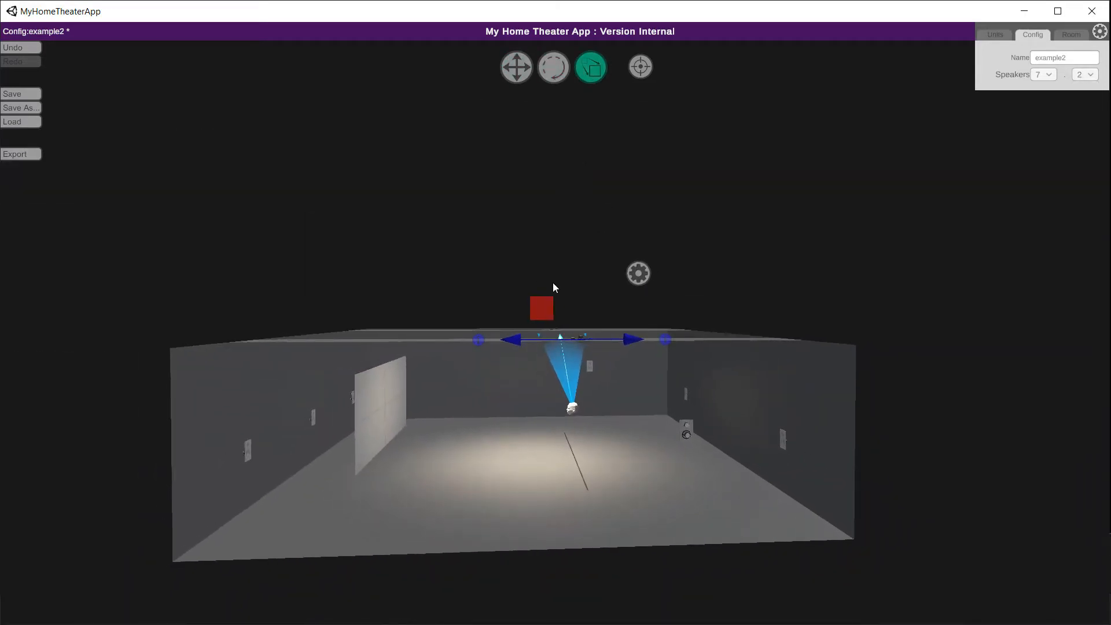
pyautogui.scroll(4, 553, 283)
pyautogui.moveTo(552, 298); pyautogui.dragTo(550, 287, button='right')
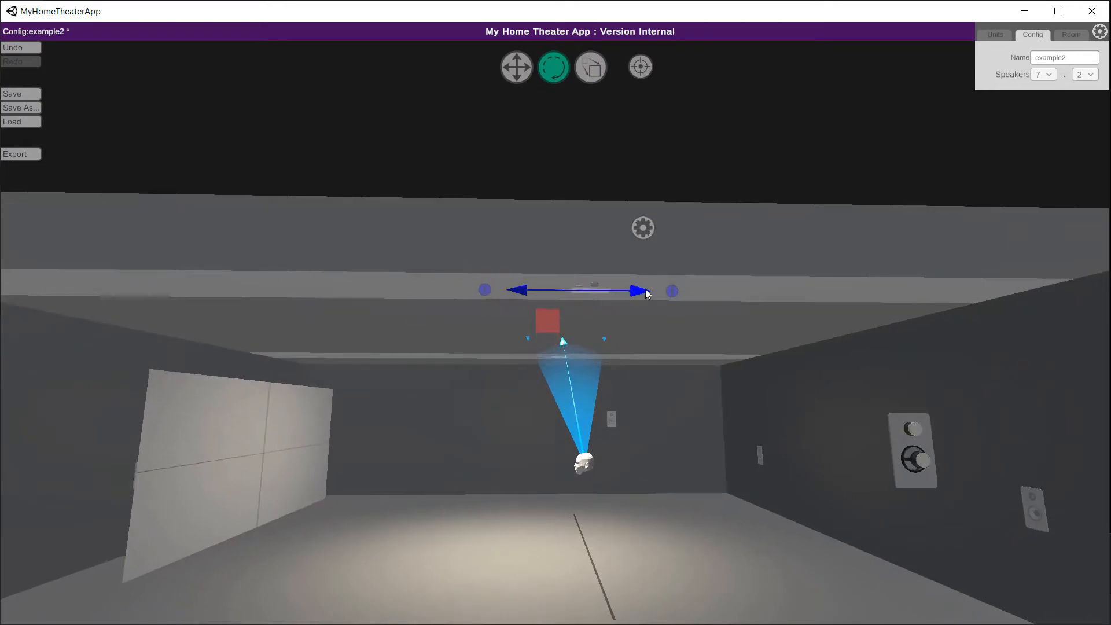
pyautogui.moveTo(631, 291)
pyautogui.mouseDown()
pyautogui.moveTo(640, 291)
pyautogui.moveTo(619, 291)
pyautogui.moveTo(647, 292)
pyautogui.mouseUp()
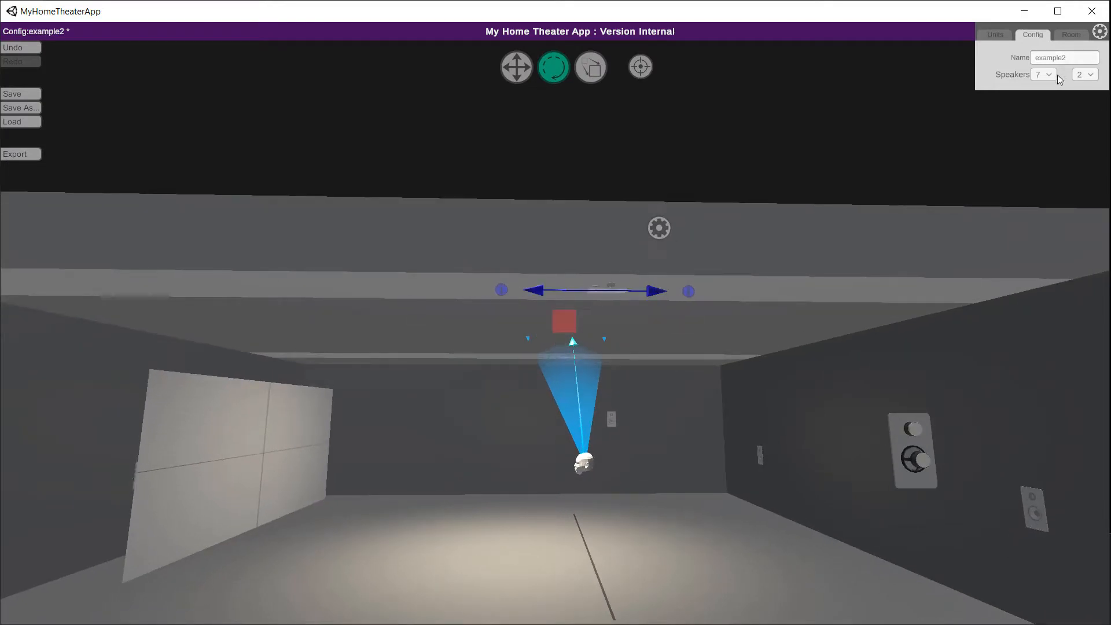
# Set the configuration's ceiling speaker count to 4.
pyautogui.click(1085, 75)
pyautogui.click(1084, 110)
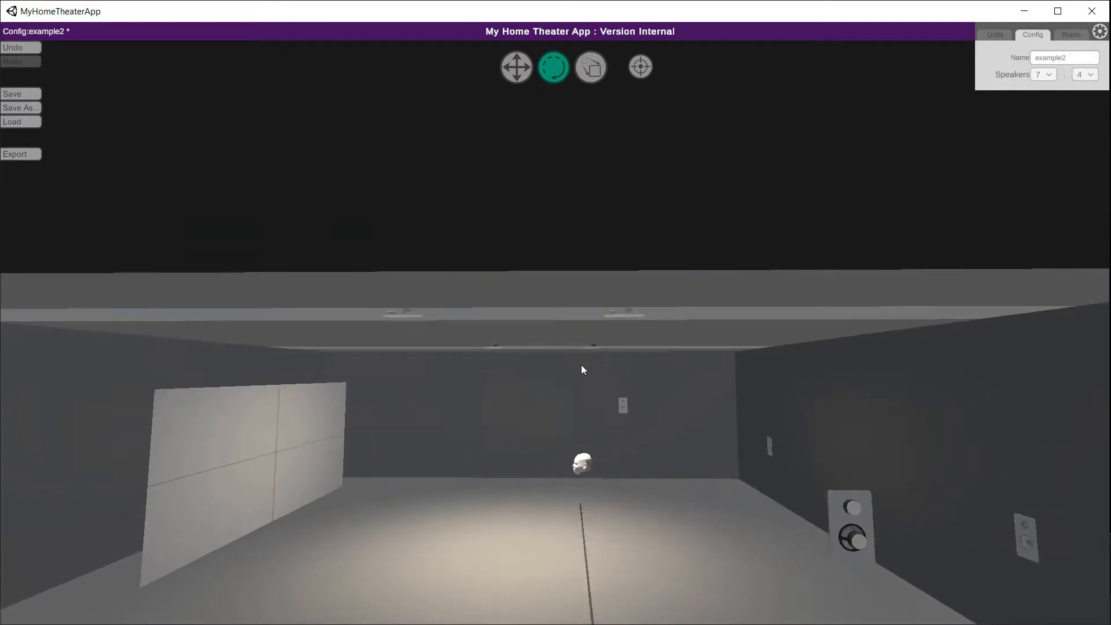
pyautogui.moveTo(536, 361); pyautogui.dragTo(549, 350, button='middle')
pyautogui.moveTo(549, 350); pyautogui.dragTo(550, 352, button='right')
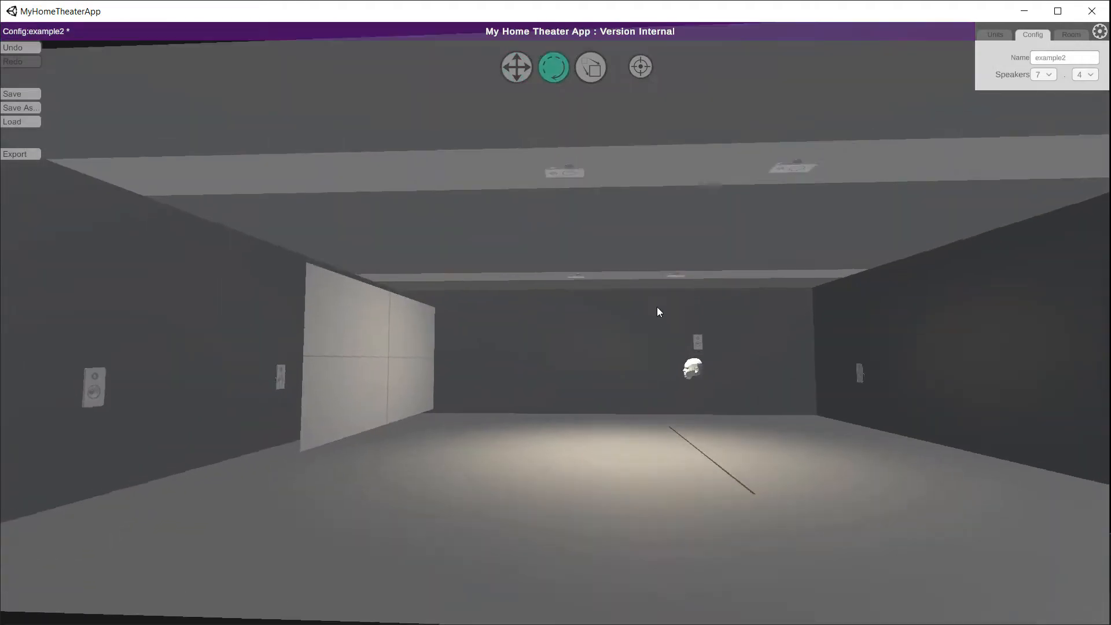
# Select the rear ceiling speaker and move it away from the screen along the room's front-back axis, within its target angle wedge.
pyautogui.click(798, 169)
pyautogui.moveTo(762, 175); pyautogui.dragTo(720, 182, button='middle')
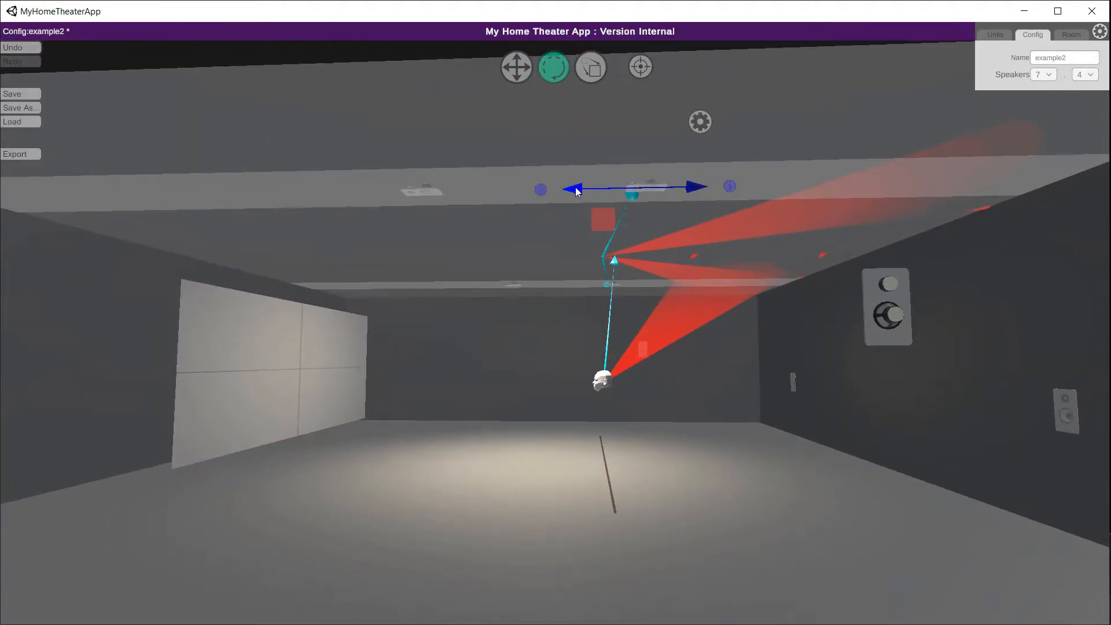
pyautogui.moveTo(602, 186); pyautogui.dragTo(853, 190)
pyautogui.moveTo(739, 200); pyautogui.dragTo(666, 227)
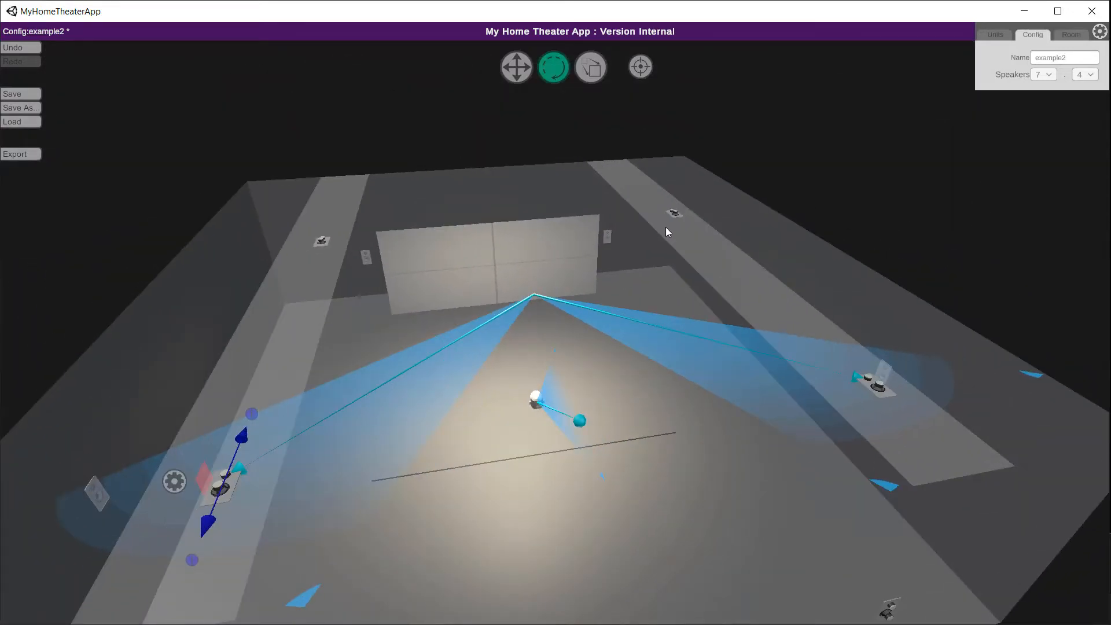
pyautogui.moveTo(315, 378); pyautogui.dragTo(357, 350, button='middle')
pyautogui.moveTo(314, 370); pyautogui.dragTo(438, 386)
pyautogui.moveTo(485, 430); pyautogui.dragTo(501, 512)
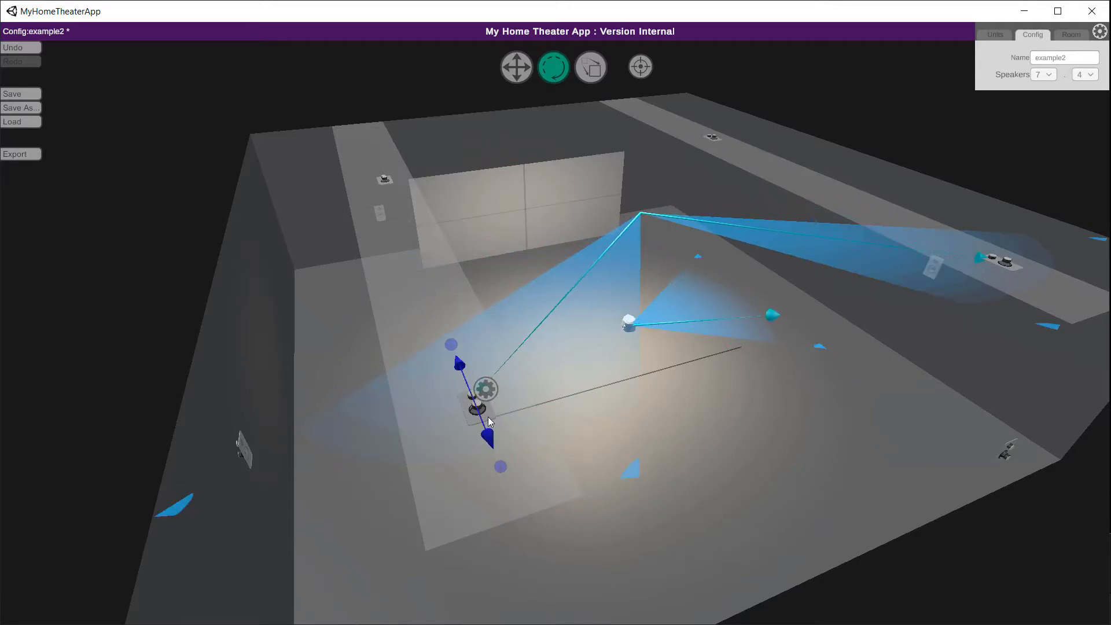
# Select the front left wall speaker and shift it slightly along the room's left-right axis.
pyautogui.click(381, 212)
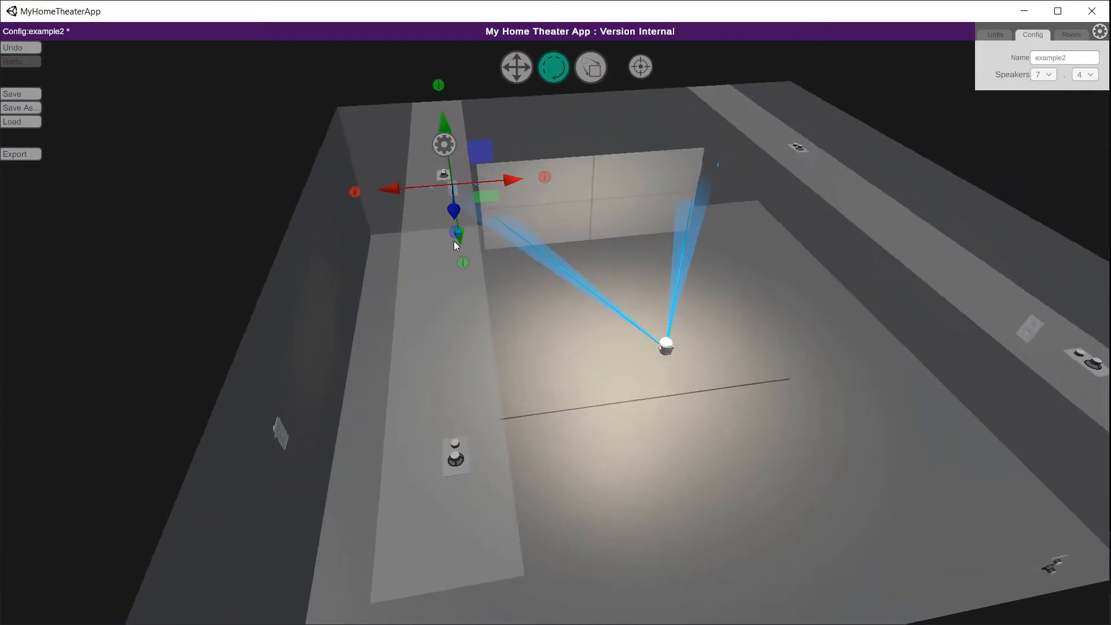
pyautogui.moveTo(499, 184)
pyautogui.mouseDown()
pyautogui.moveTo(554, 176)
pyautogui.moveTo(434, 186)
pyautogui.moveTo(585, 174)
pyautogui.moveTo(520, 177)
pyautogui.mouseUp()
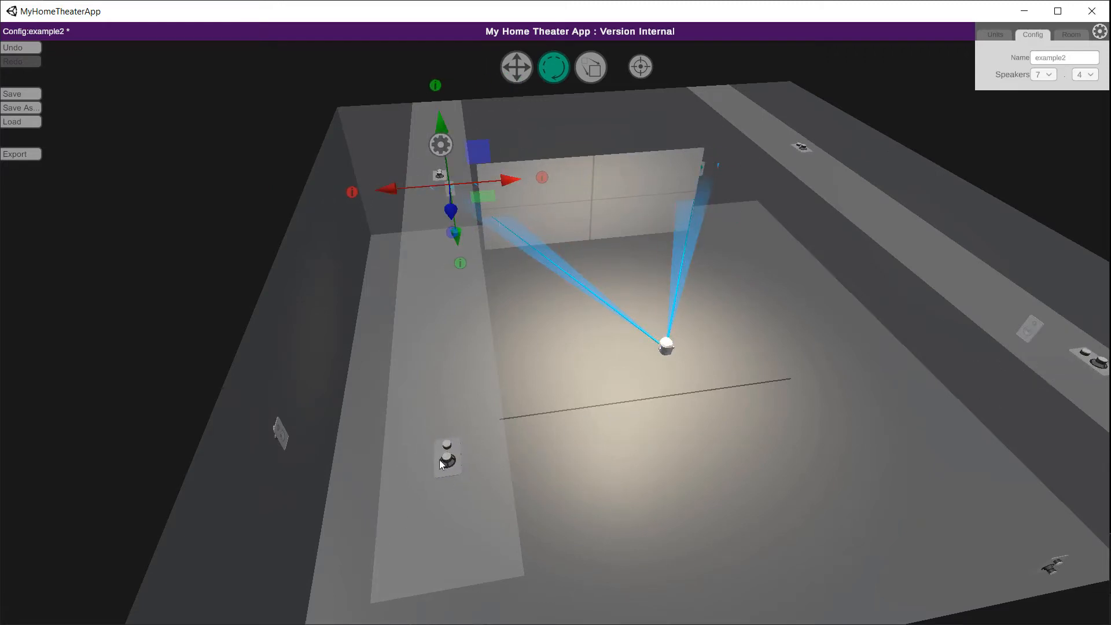
# Open the rear left ceiling speaker's settings and turn off Align With Fronts Speakers.
pyautogui.click(447, 459)
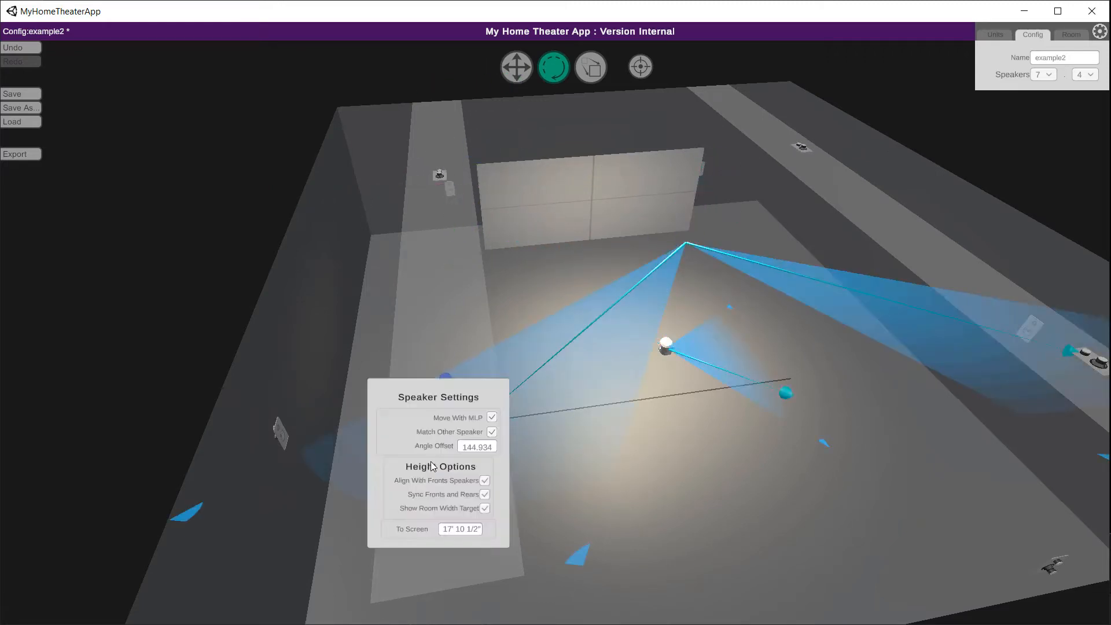
pyautogui.click(439, 462)
pyautogui.moveTo(508, 287); pyautogui.dragTo(505, 280, button='middle')
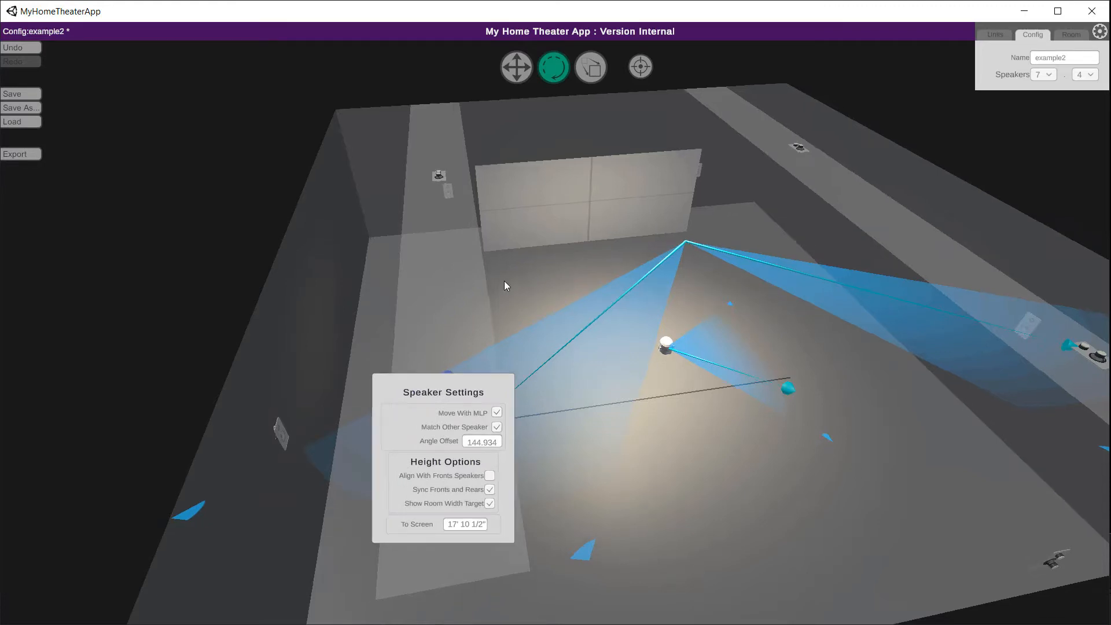
# Select the front left ceiling speaker and shift it slightly toward the screen along the room's front-back axis.
pyautogui.click(441, 177)
pyautogui.moveTo(504, 172)
pyautogui.mouseDown()
pyautogui.moveTo(603, 158)
pyautogui.moveTo(408, 175)
pyautogui.moveTo(674, 161)
pyautogui.moveTo(489, 169)
pyautogui.moveTo(505, 163)
pyautogui.mouseUp()
pyautogui.moveTo(625, 249); pyautogui.dragTo(632, 289)
pyautogui.moveTo(632, 288); pyautogui.dragTo(665, 260, button='middle')
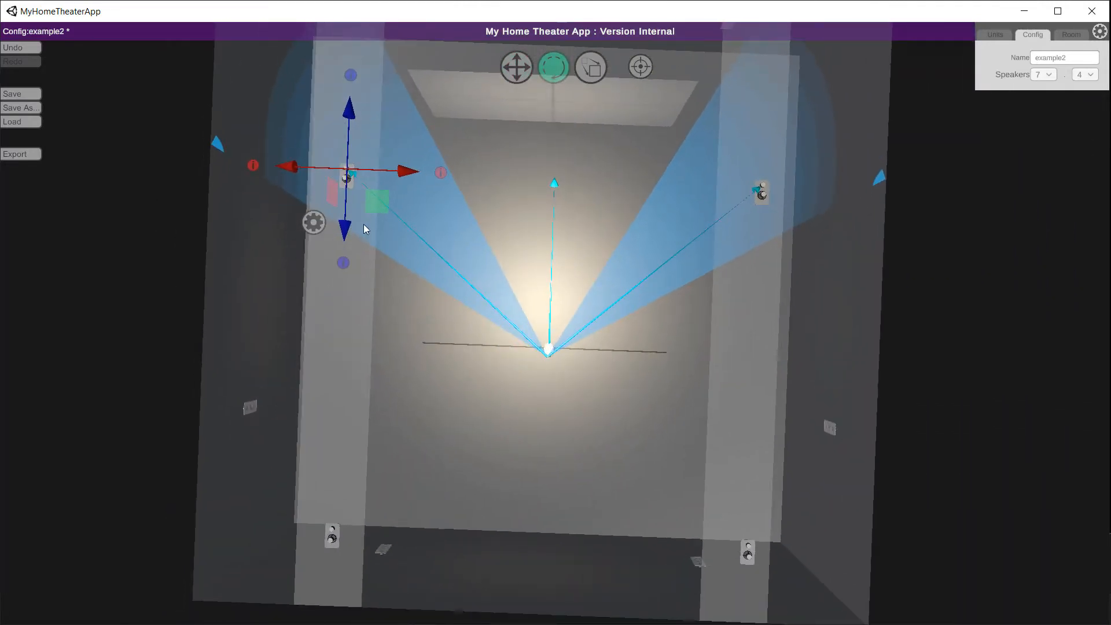
pyautogui.moveTo(342, 231); pyautogui.dragTo(340, 202)
pyautogui.moveTo(249, 363); pyautogui.dragTo(316, 372)
pyautogui.moveTo(394, 236); pyautogui.dragTo(472, 234)
pyautogui.moveTo(509, 266); pyautogui.dragTo(611, 339)
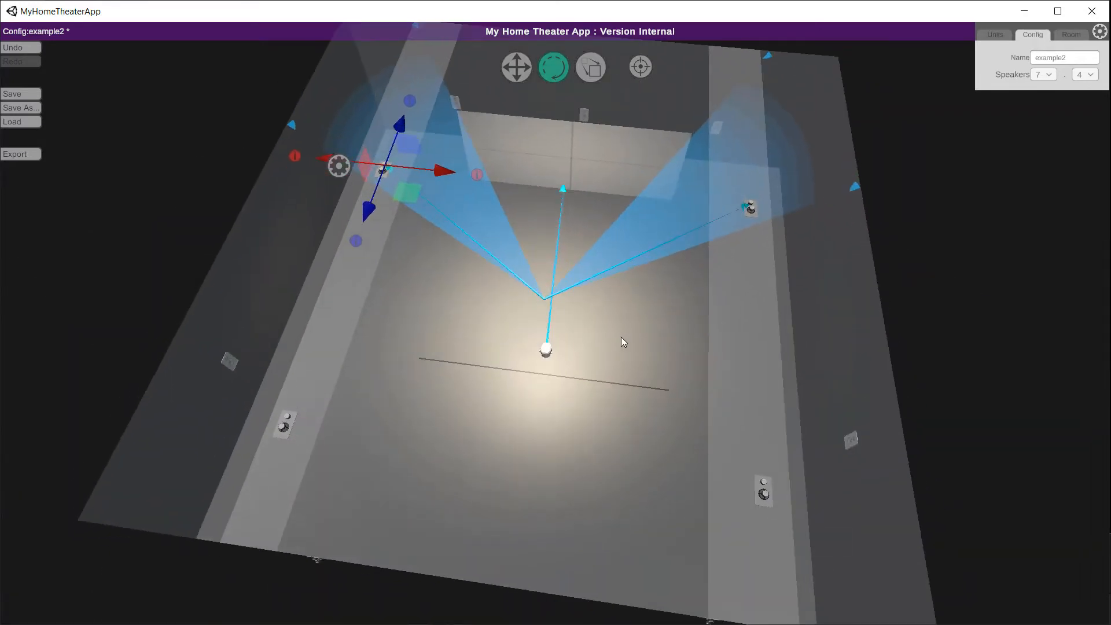
# Set the configuration's ceiling speaker count to 2 and select the left ceiling speaker to view its target angle wedge.
pyautogui.click(1086, 74)
pyautogui.click(1086, 100)
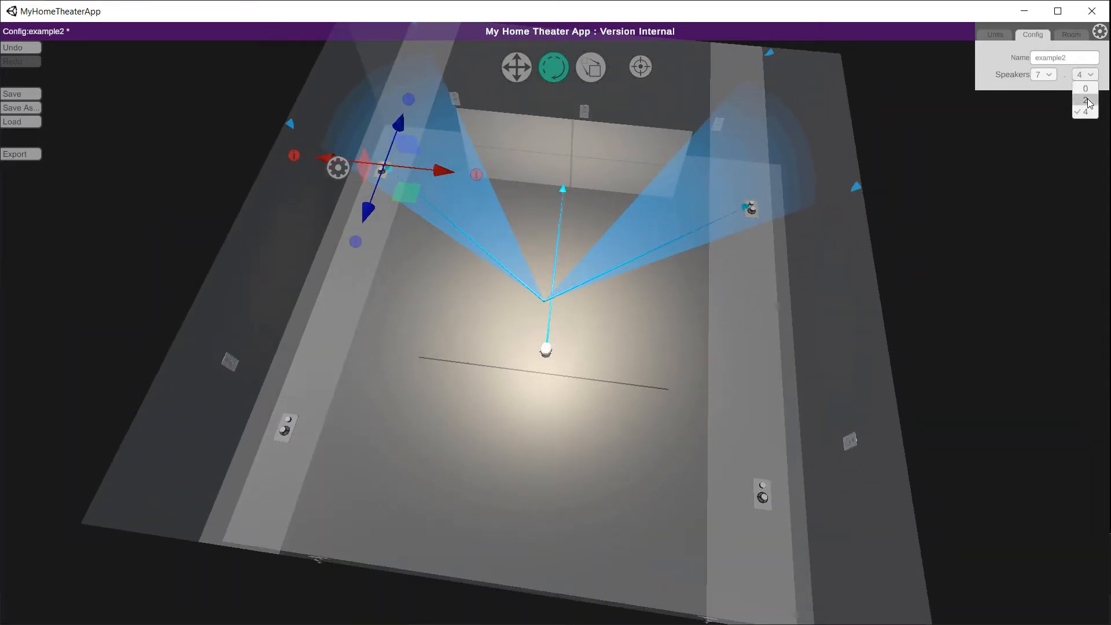
pyautogui.moveTo(365, 426); pyautogui.dragTo(487, 350)
pyautogui.click(560, 204)
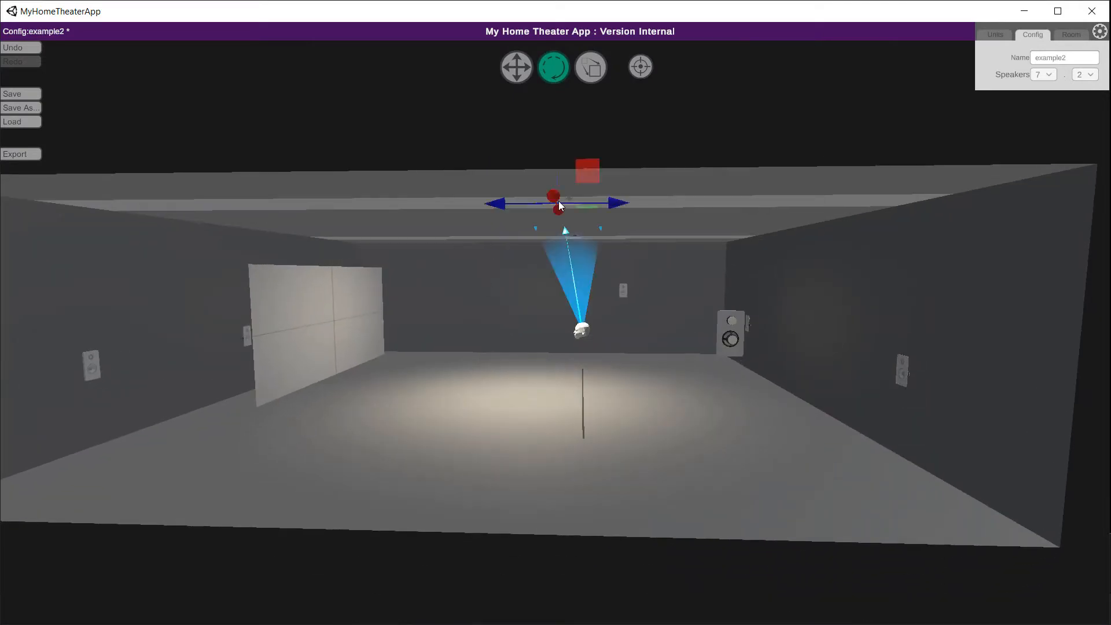
pyautogui.moveTo(668, 264); pyautogui.dragTo(597, 290)
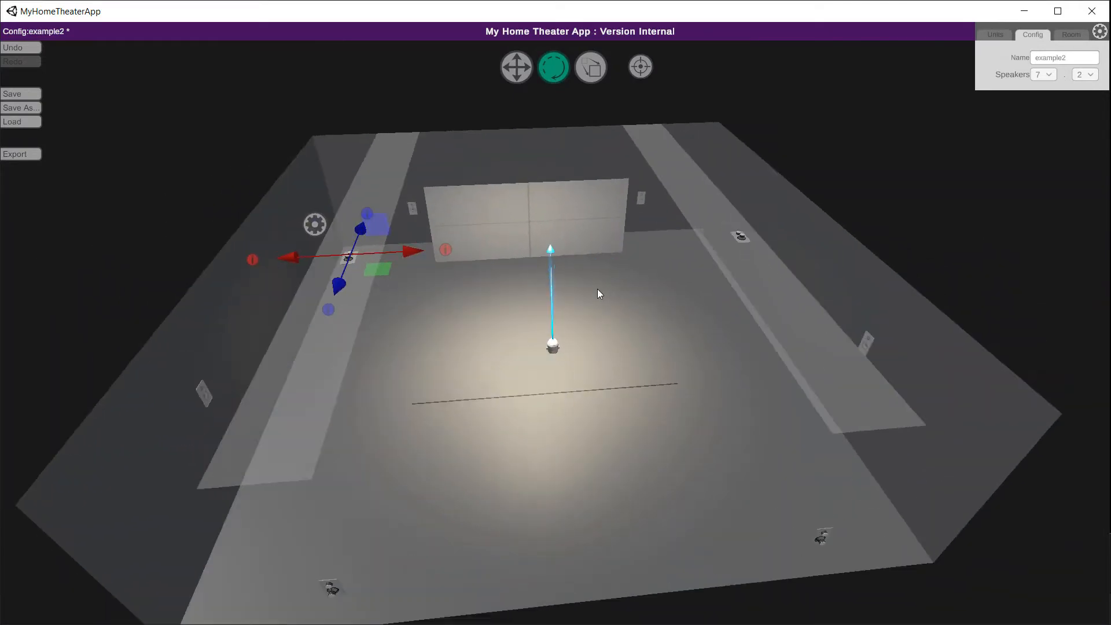
# Return the ceiling speaker count to 4, and toggle Show Room Width Target off and on in the front left ceiling speaker's settings.
pyautogui.click(1086, 74)
pyautogui.click(1087, 112)
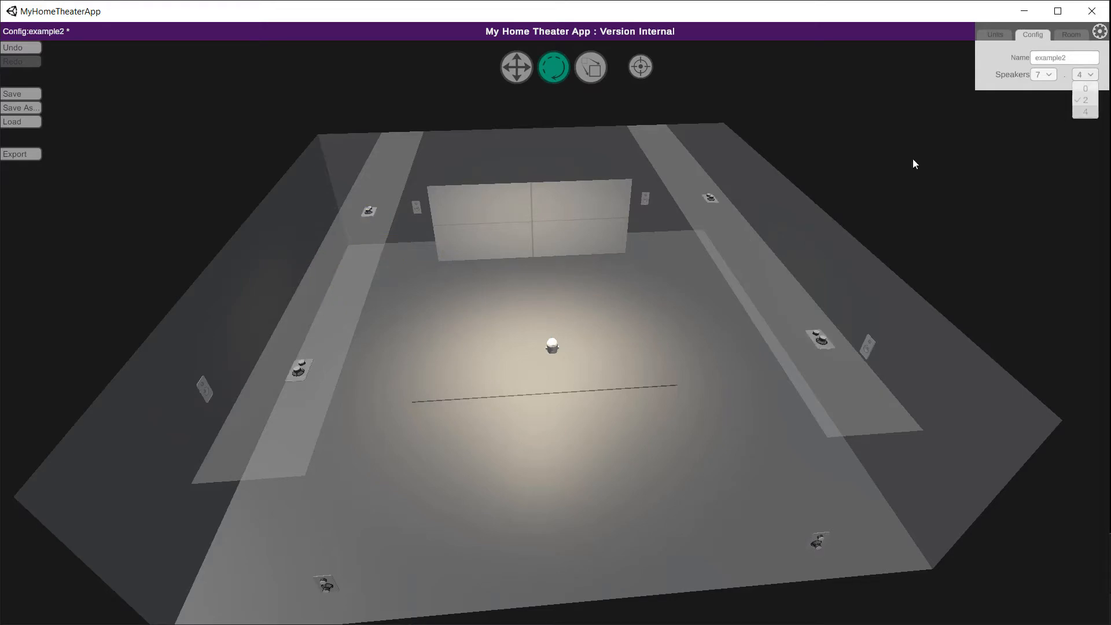
pyautogui.click(370, 214)
pyautogui.click(341, 170)
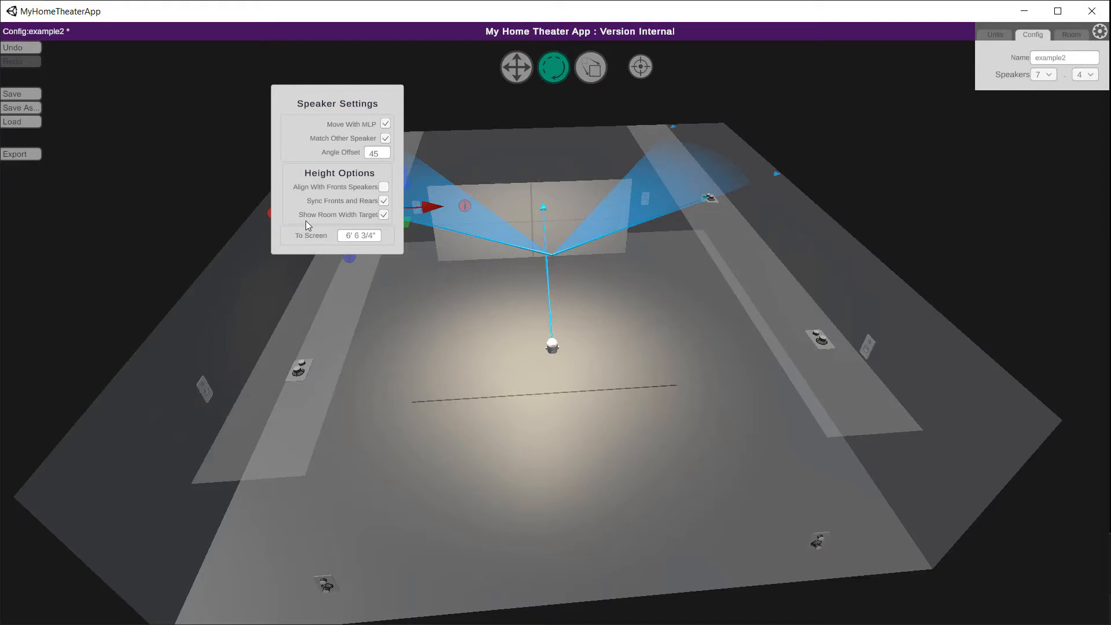
pyautogui.click(385, 214)
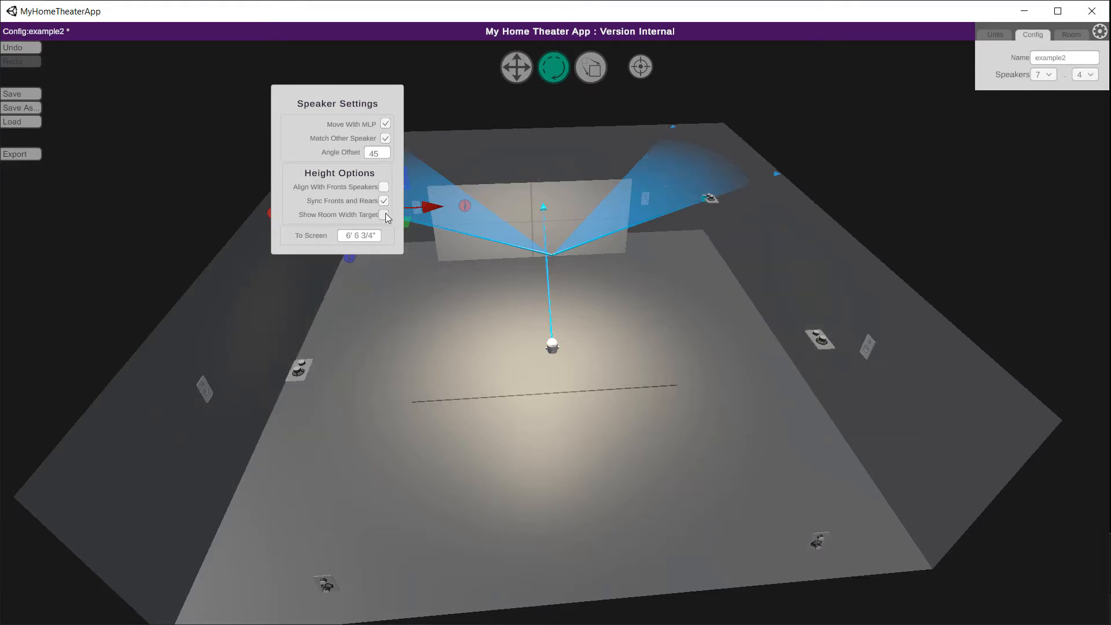
pyautogui.click(384, 215)
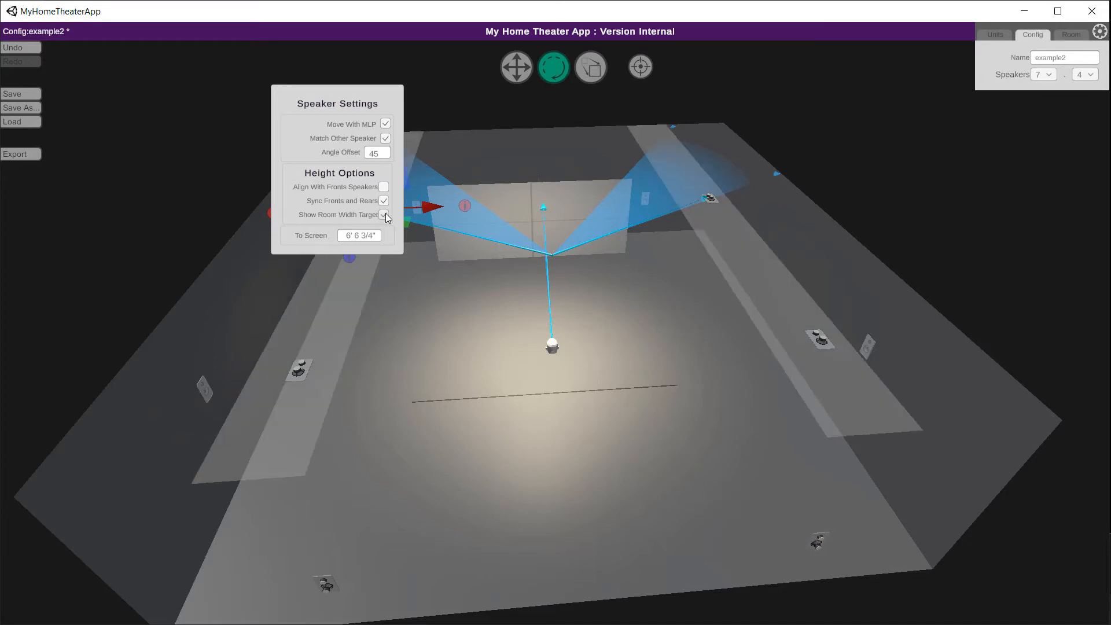
pyautogui.click(352, 346)
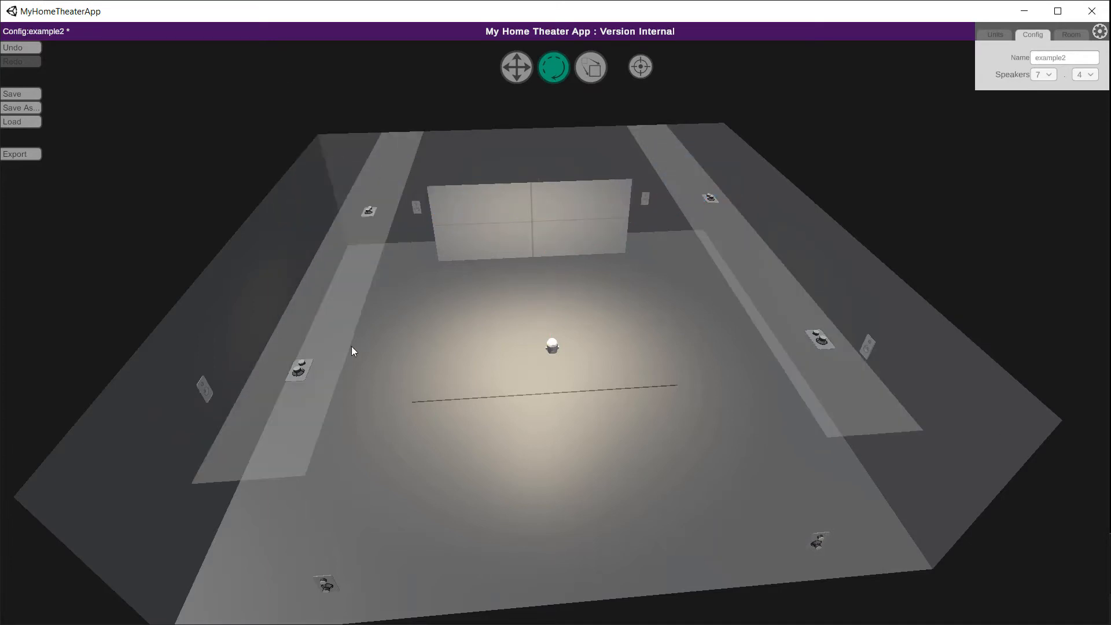
# Select the front right ceiling speaker and examine its target angle wedges from the side of the room.
pyautogui.moveTo(665, 298); pyautogui.dragTo(647, 301, button='middle')
pyautogui.moveTo(648, 301); pyautogui.dragTo(639, 293)
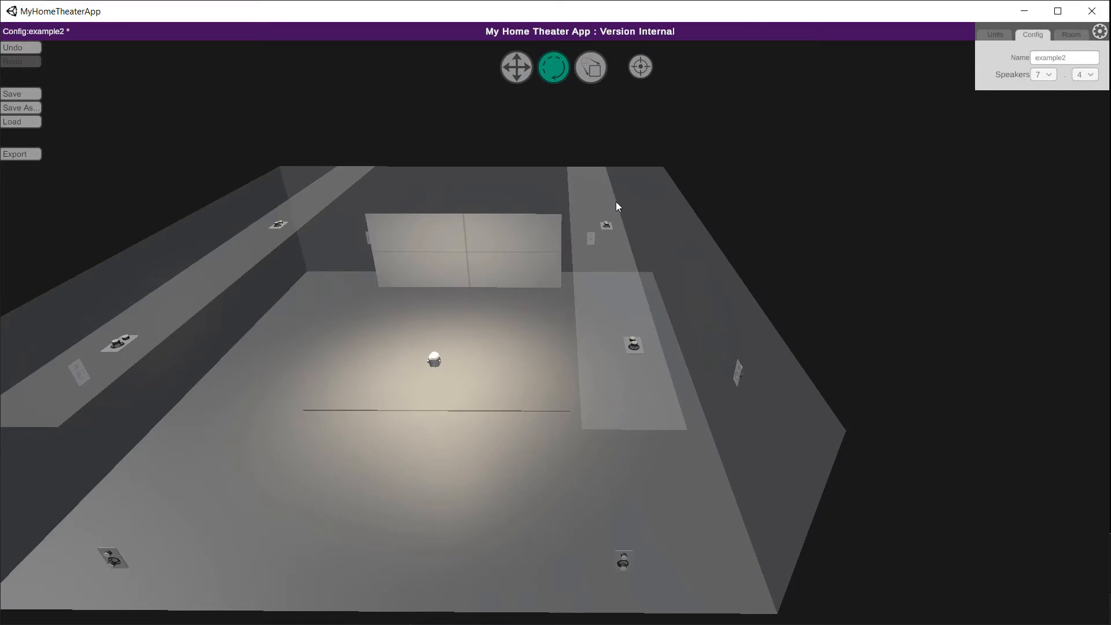
pyautogui.click(606, 224)
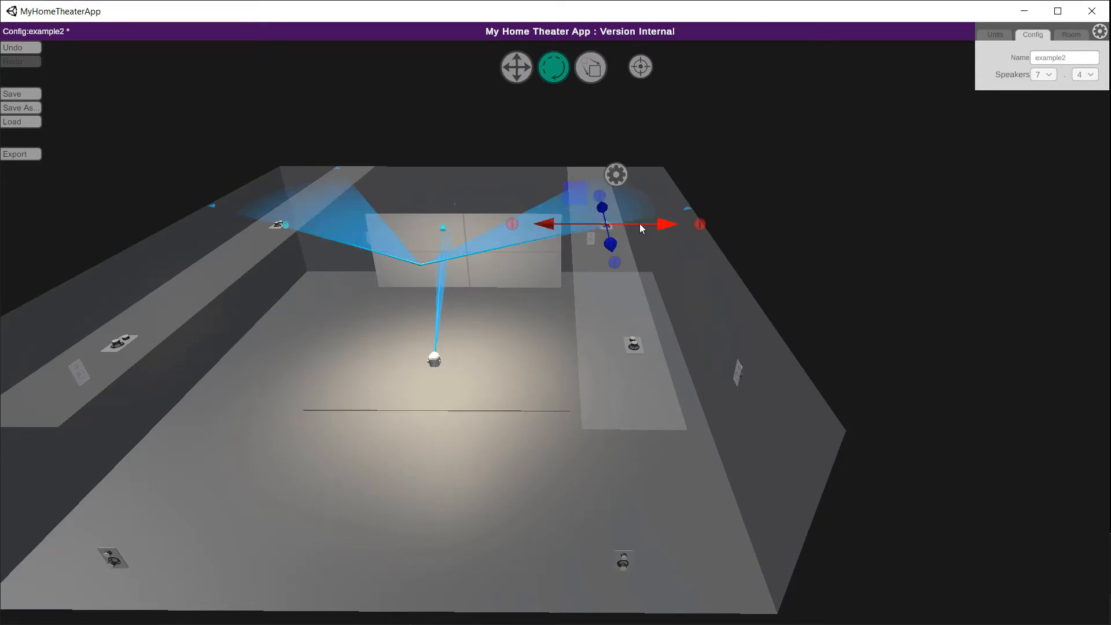
pyautogui.moveTo(640, 224); pyautogui.dragTo(477, 242)
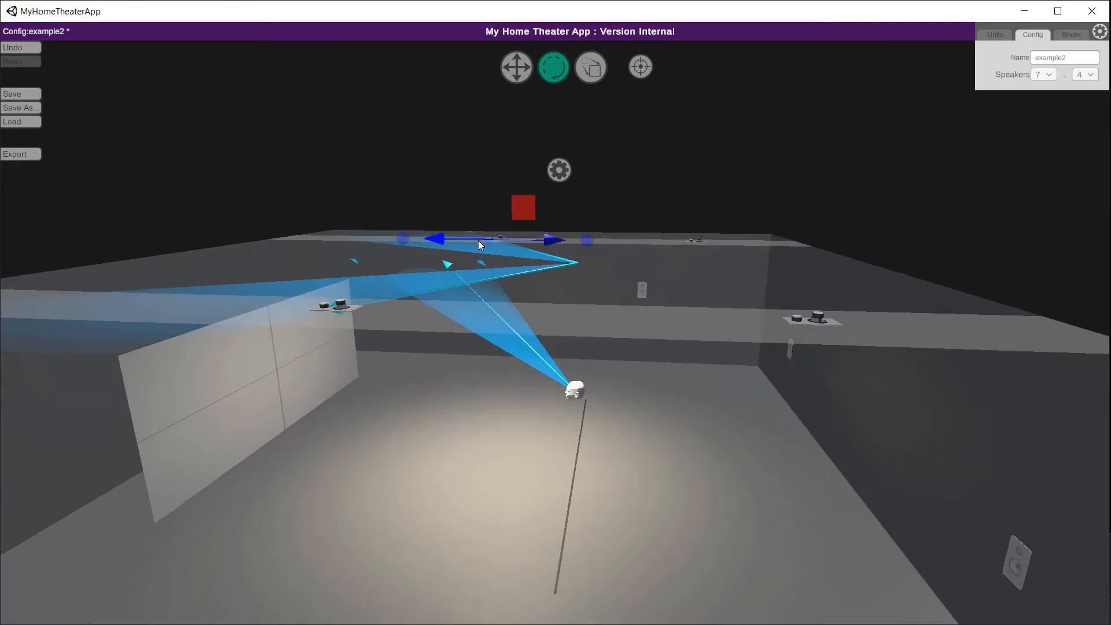
pyautogui.moveTo(737, 211); pyautogui.dragTo(733, 231, button='middle')
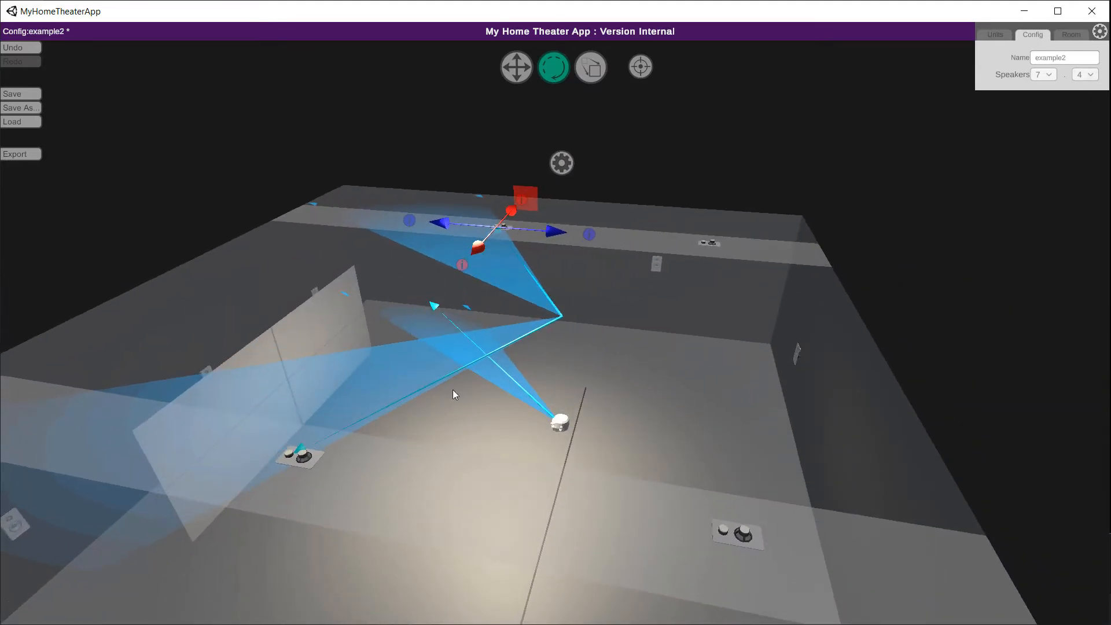
# Reduce the ceiling speaker count to 2 and select the left ceiling speaker.
pyautogui.click(1090, 74)
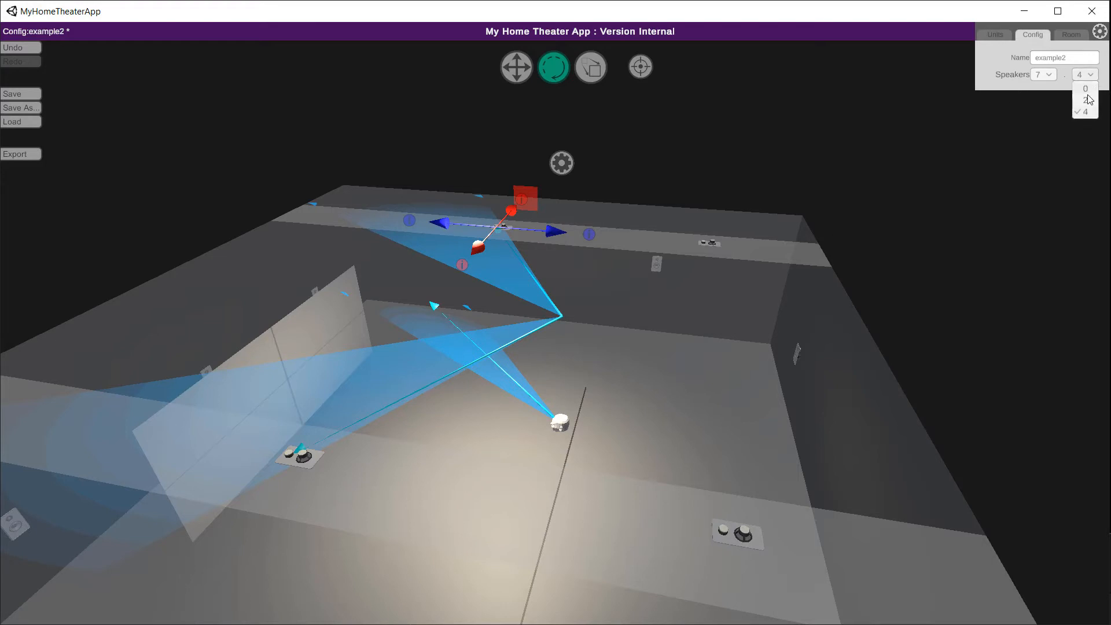
pyautogui.click(1086, 101)
pyautogui.click(514, 394)
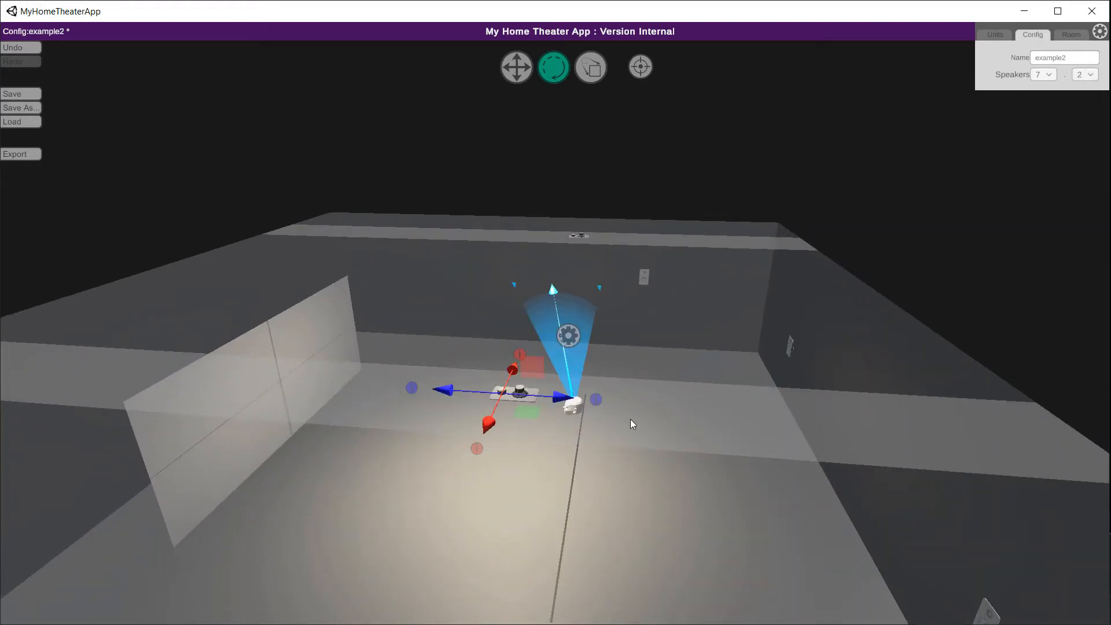
pyautogui.moveTo(753, 402); pyautogui.dragTo(676, 433, button='right')
pyautogui.moveTo(370, 449); pyautogui.dragTo(485, 415, button='middle')
pyautogui.moveTo(486, 415); pyautogui.dragTo(478, 376, button='right')
# Move the left ceiling speaker slightly along the room's left-right and front-back axes.
pyautogui.moveTo(488, 359)
pyautogui.mouseDown()
pyautogui.moveTo(498, 355)
pyautogui.moveTo(488, 359)
pyautogui.mouseUp()
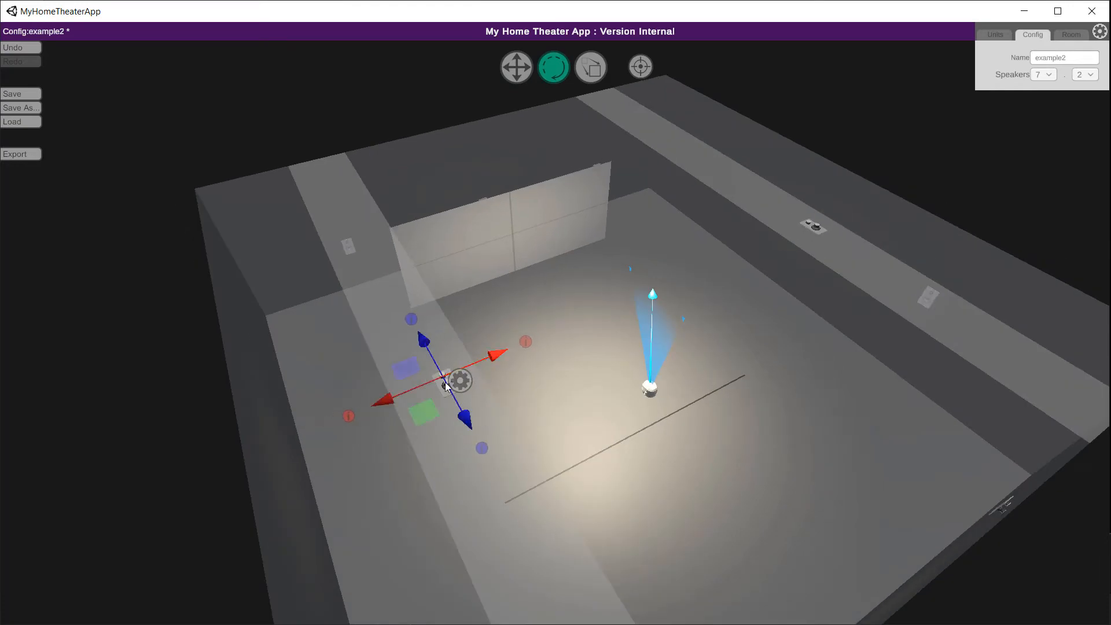
pyautogui.moveTo(490, 356); pyautogui.dragTo(509, 362, button='right')
pyautogui.moveTo(679, 279)
pyautogui.mouseDown(button='right')
pyautogui.moveTo(669, 398)
pyautogui.moveTo(663, 283)
pyautogui.mouseUp(button='right')
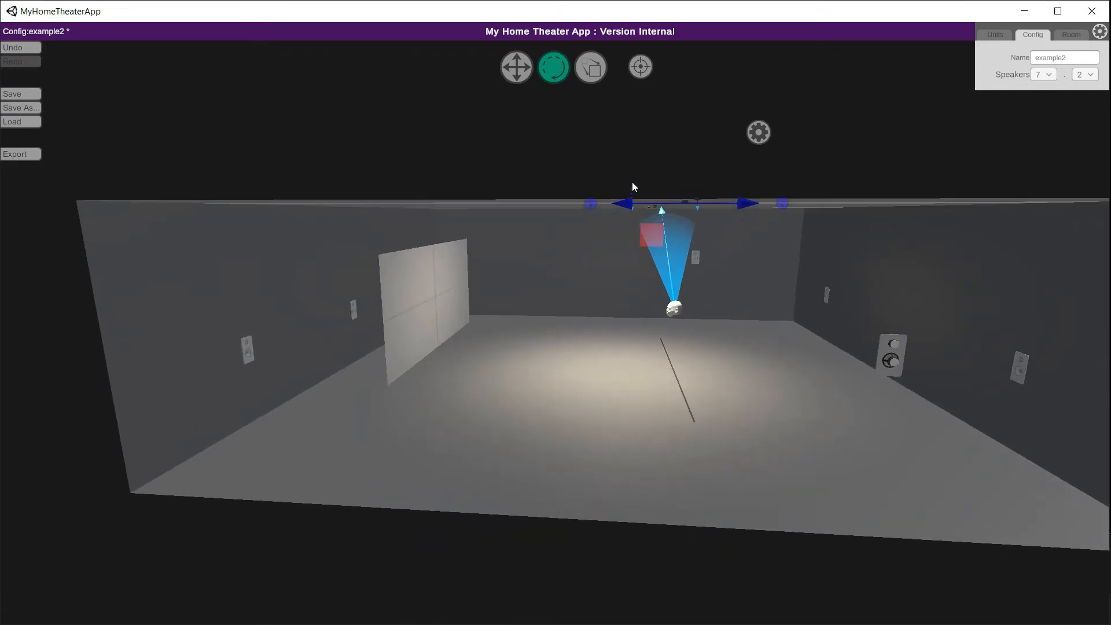
pyautogui.moveTo(628, 204)
pyautogui.mouseDown()
pyautogui.moveTo(658, 203)
pyautogui.moveTo(590, 206)
pyautogui.moveTo(625, 204)
pyautogui.mouseUp()
pyautogui.moveTo(624, 237); pyautogui.dragTo(717, 222, button='right')
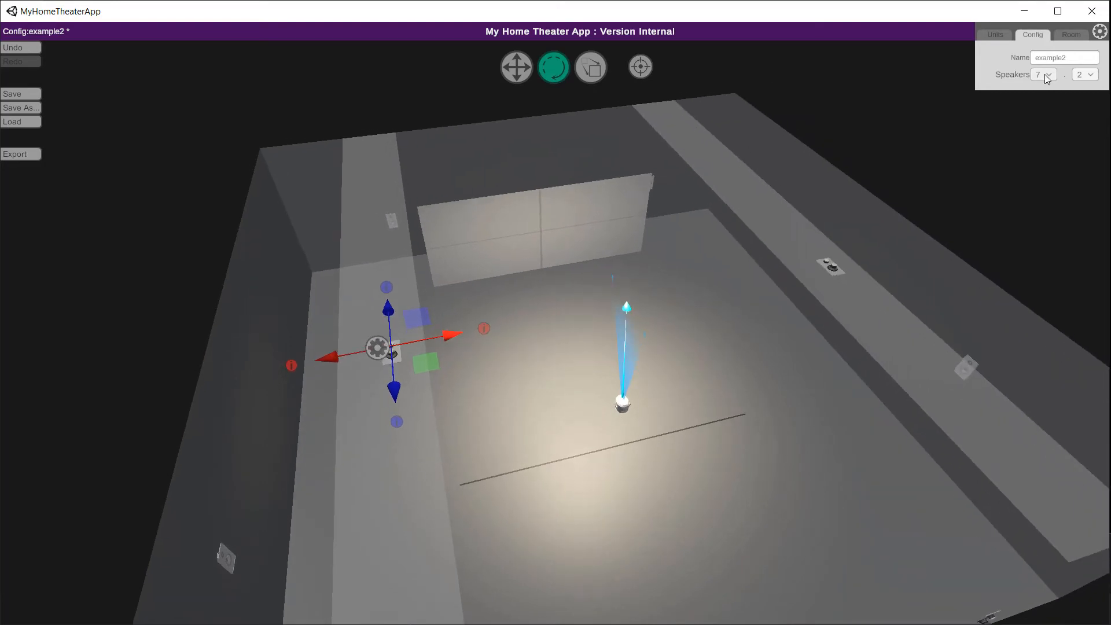
# Check the left ceiling speaker's height options and set the configuration's ceiling speaker count to 4.
pyautogui.click(373, 345)
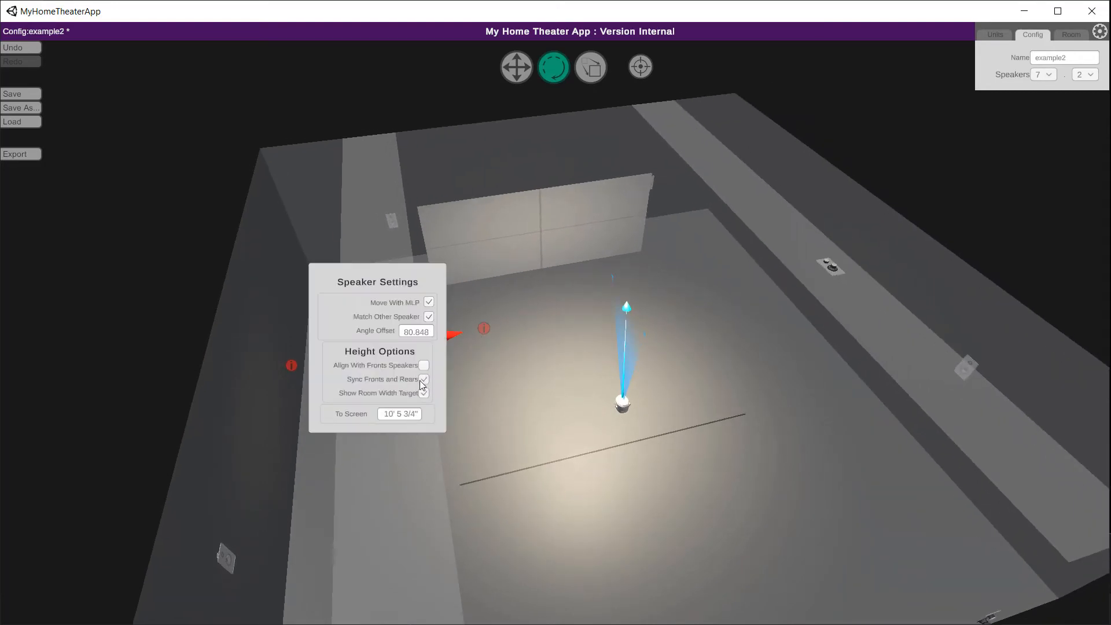
pyautogui.click(1085, 74)
pyautogui.click(1086, 113)
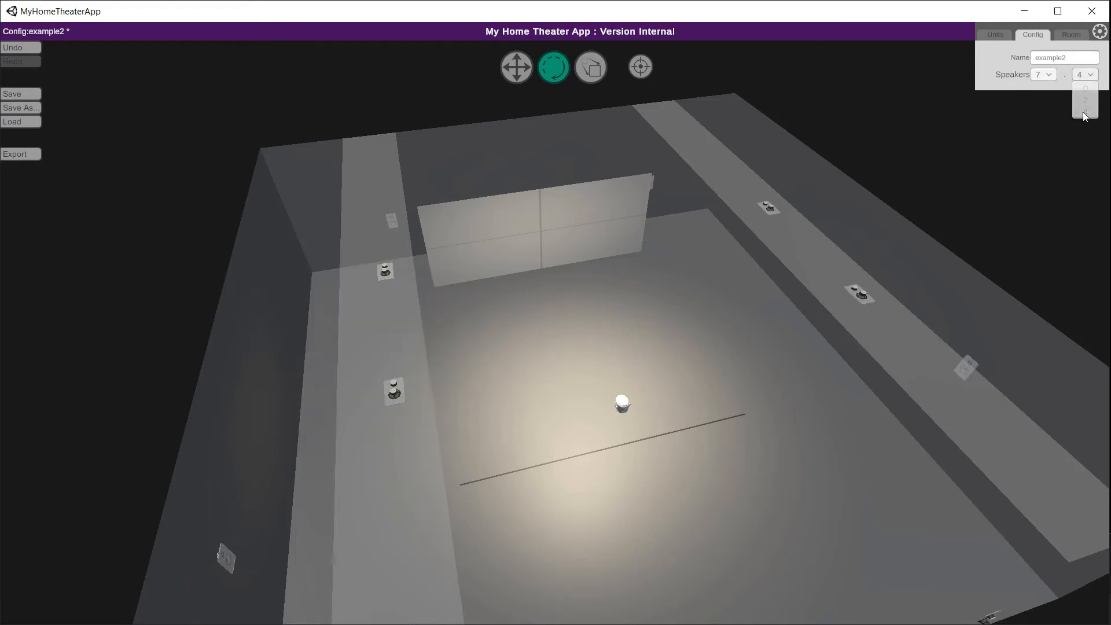
# Review the front left ceiling speaker's settings and move the speaker toward the screen, to about 5' 3 3/8" from it.
pyautogui.moveTo(378, 266); pyautogui.dragTo(381, 269)
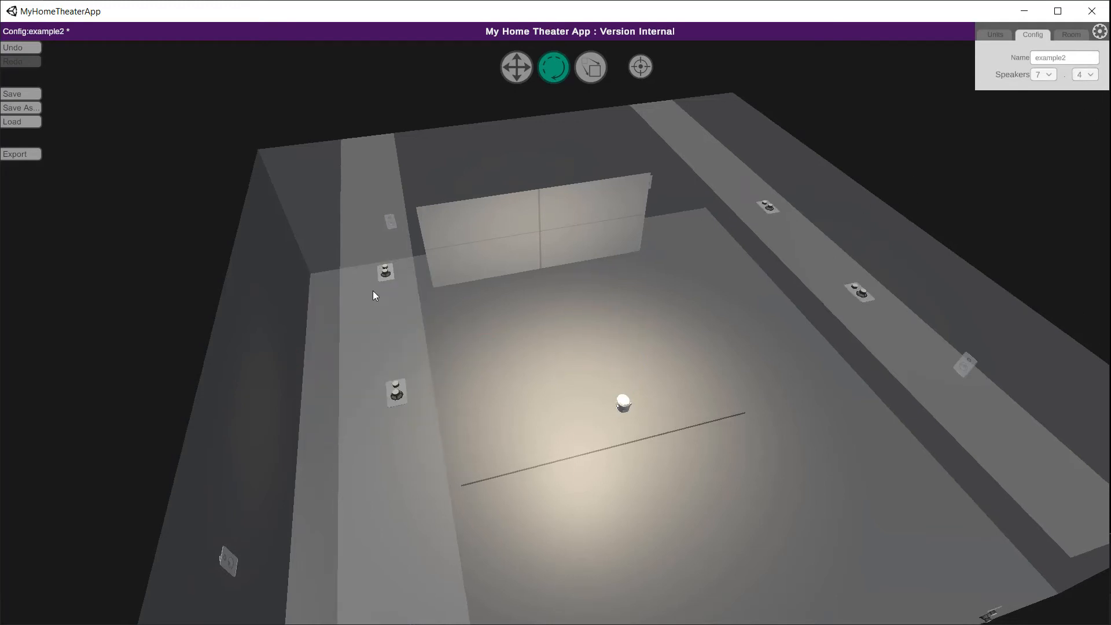
pyautogui.click(385, 270)
pyautogui.click(374, 253)
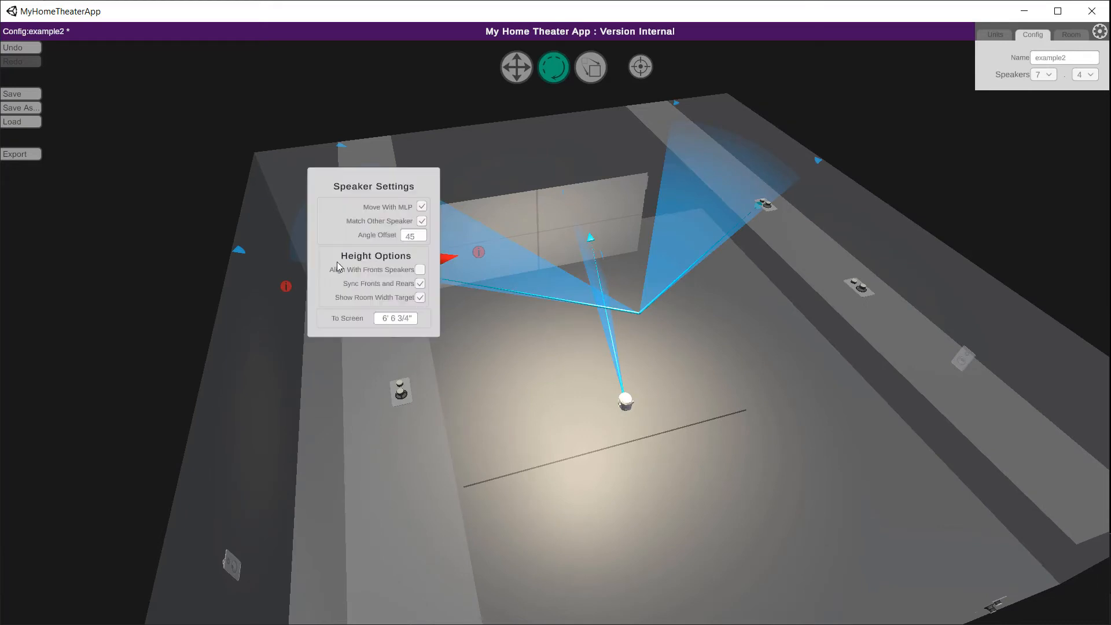
pyautogui.moveTo(488, 371); pyautogui.dragTo(541, 364)
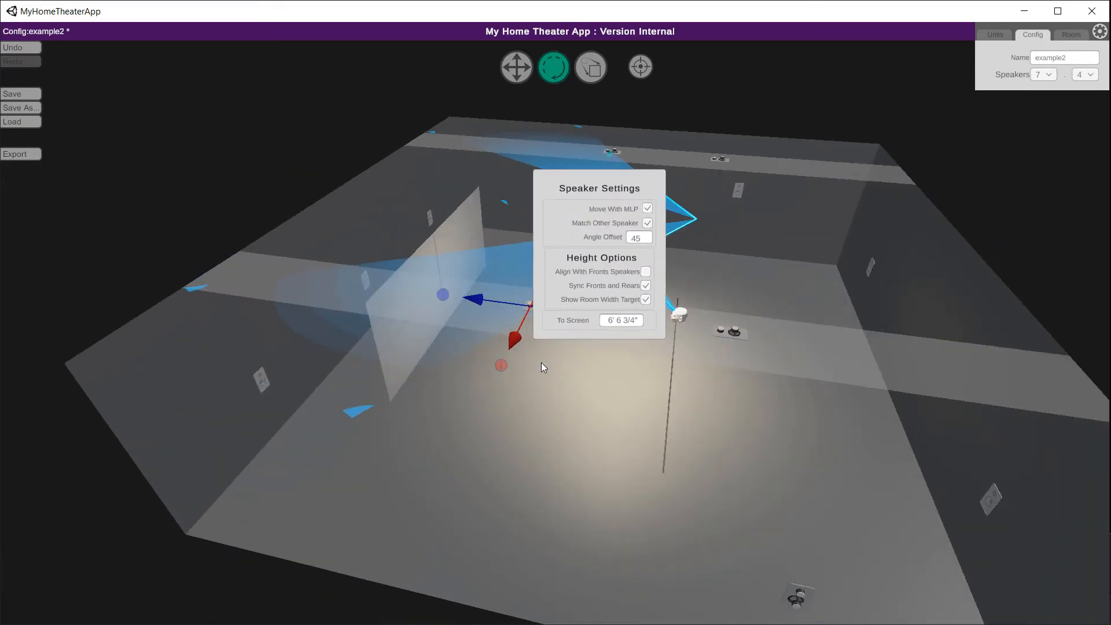
pyautogui.click(481, 306)
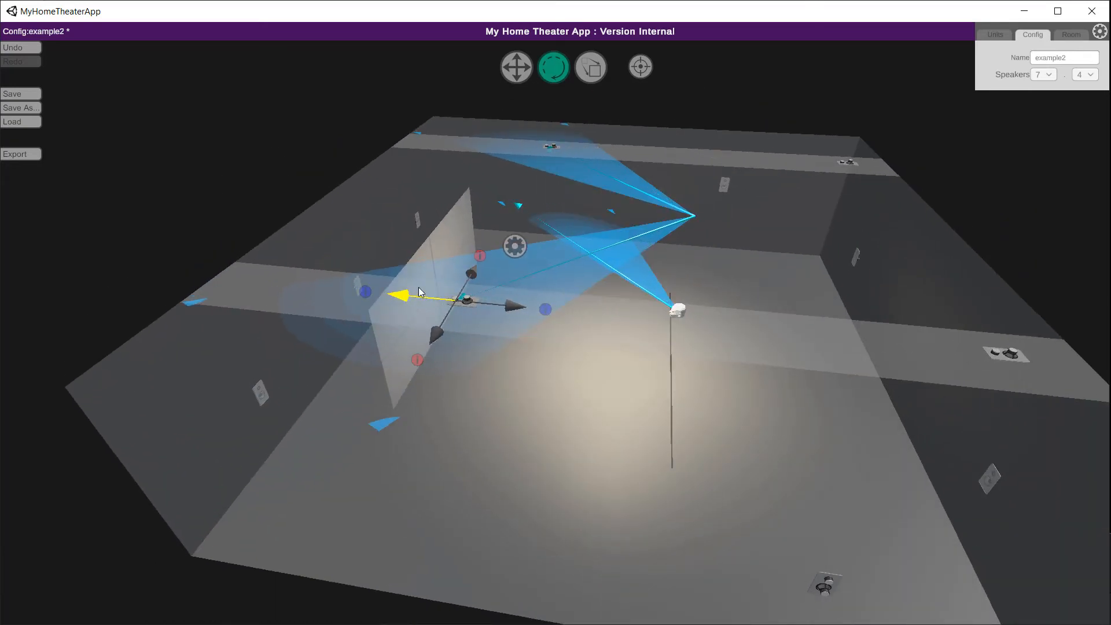
pyautogui.moveTo(420, 291)
pyautogui.mouseDown()
pyautogui.moveTo(523, 290)
pyautogui.moveTo(365, 290)
pyautogui.moveTo(438, 290)
pyautogui.mouseUp()
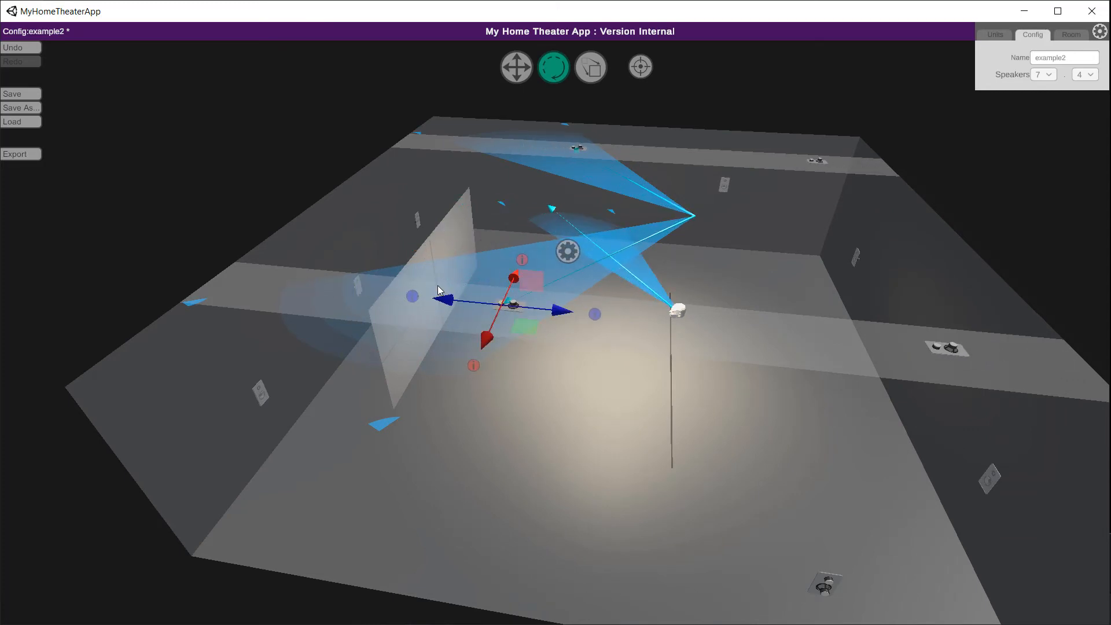
# Turn off Sync Fronts and Rears for the front left ceiling speaker and move that speaker away from the screen.
pyautogui.click(566, 252)
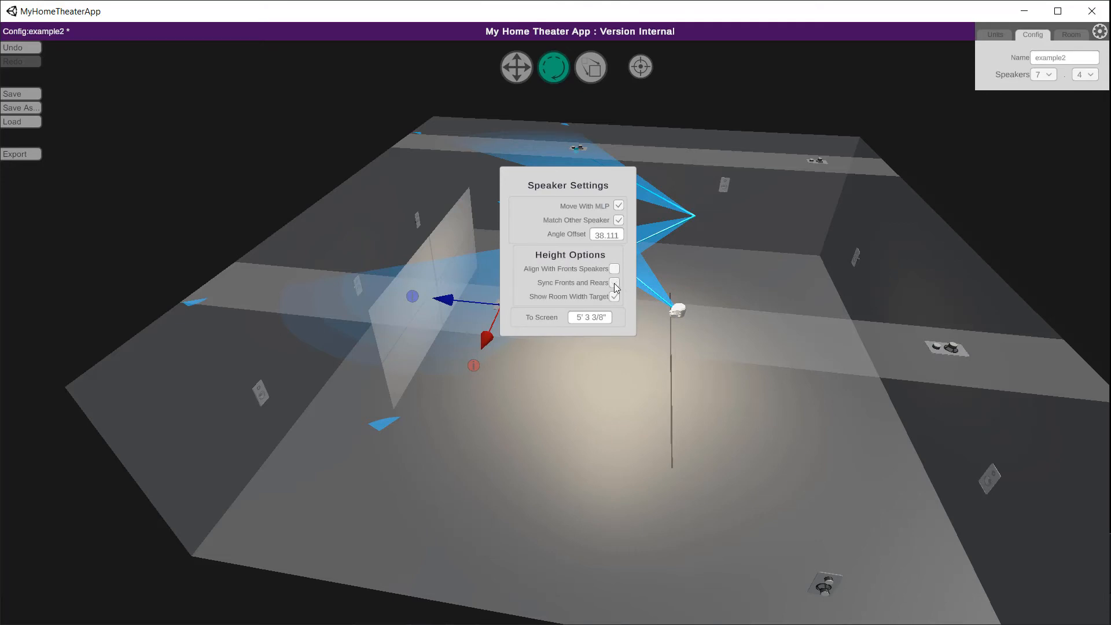
pyautogui.moveTo(458, 306)
pyautogui.mouseDown()
pyautogui.moveTo(373, 298)
pyautogui.moveTo(502, 304)
pyautogui.moveTo(474, 302)
pyautogui.mouseUp()
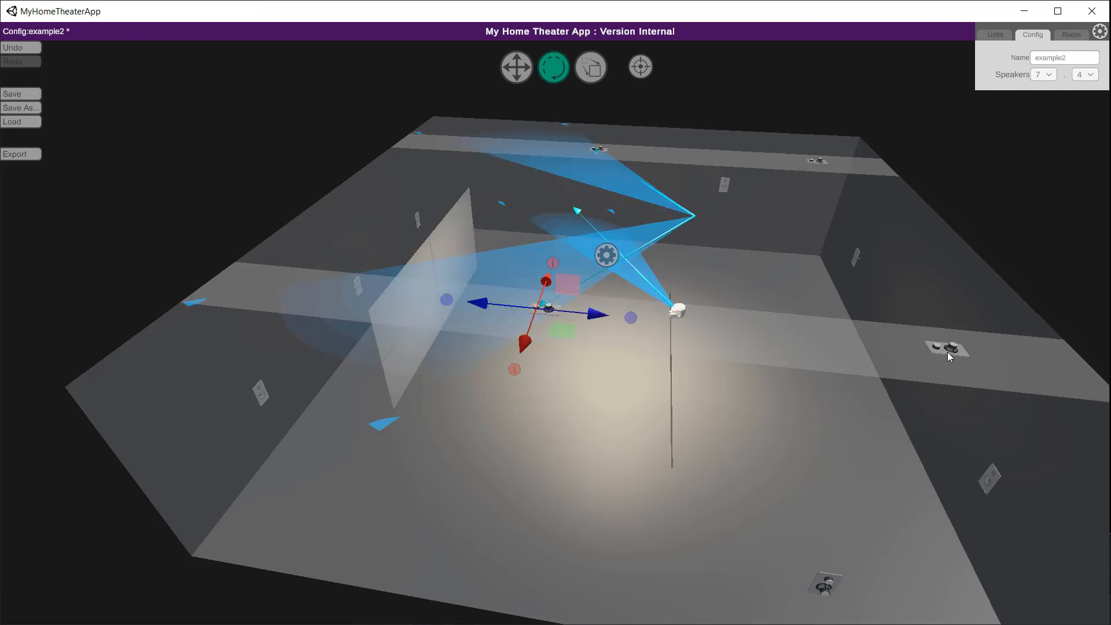
# Bring the whole room into view and save the example2 configuration.
pyautogui.moveTo(593, 482); pyautogui.dragTo(747, 351)
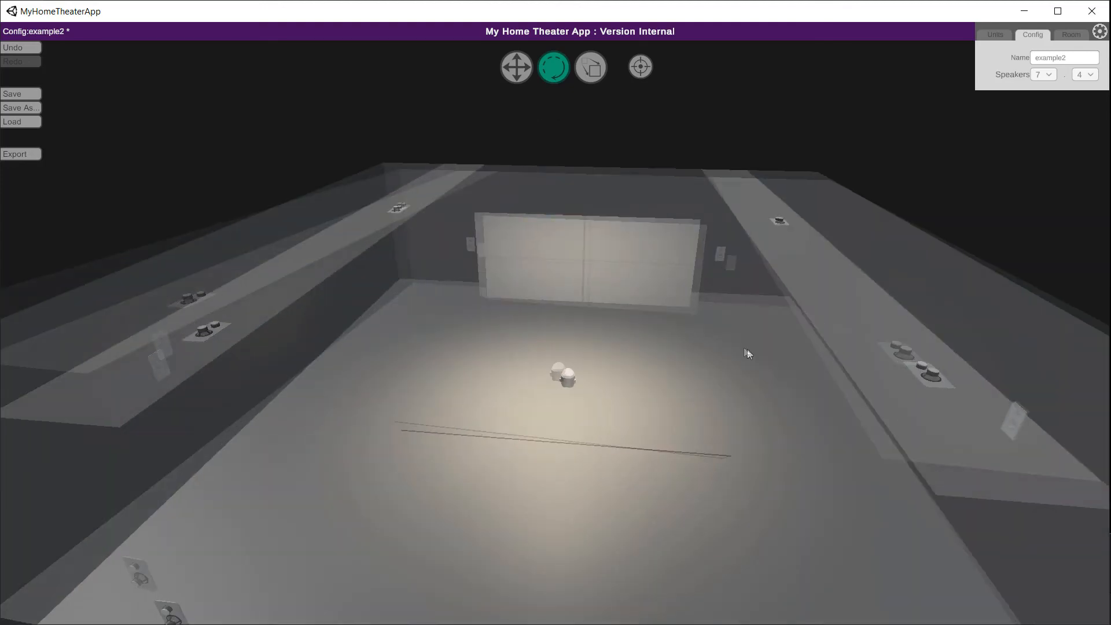
pyautogui.scroll(-2, 784, 362)
pyautogui.scroll(-3, 752, 375)
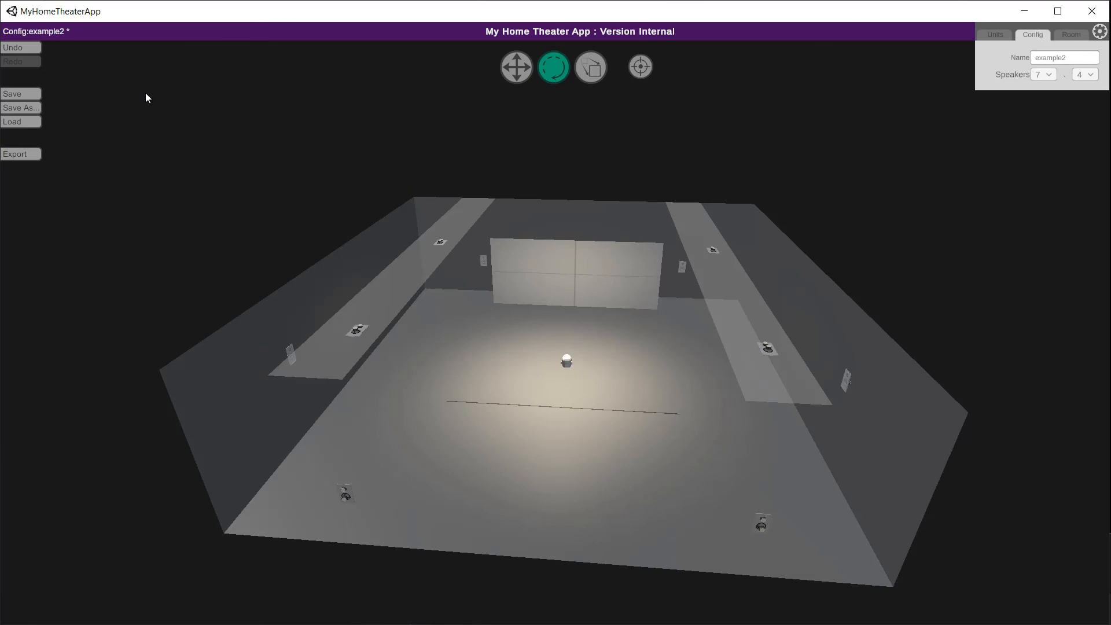
pyautogui.click(31, 96)
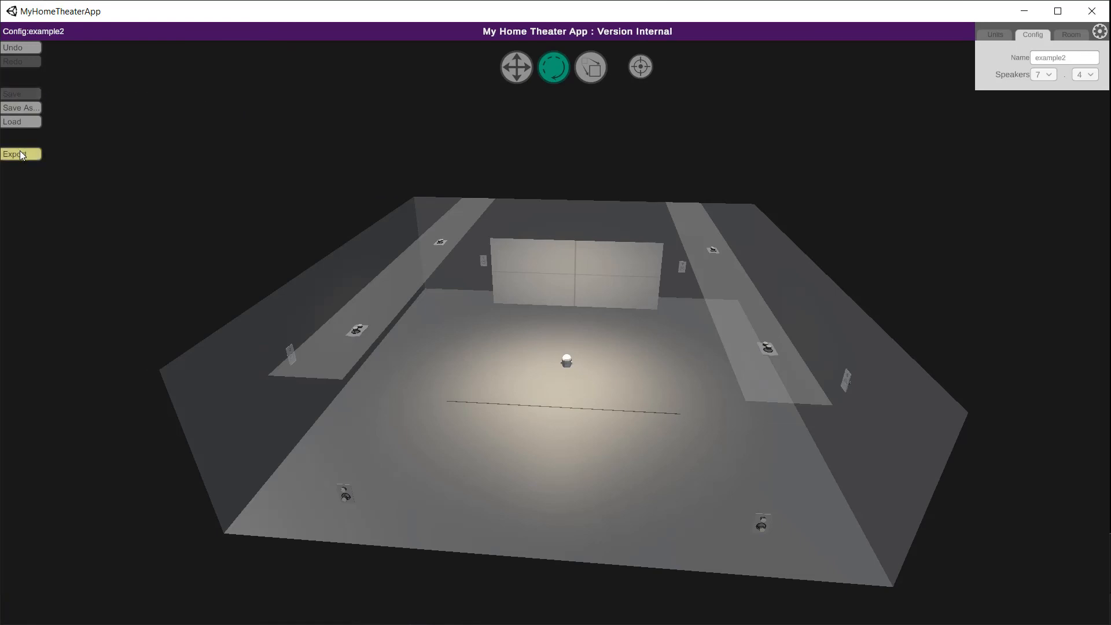